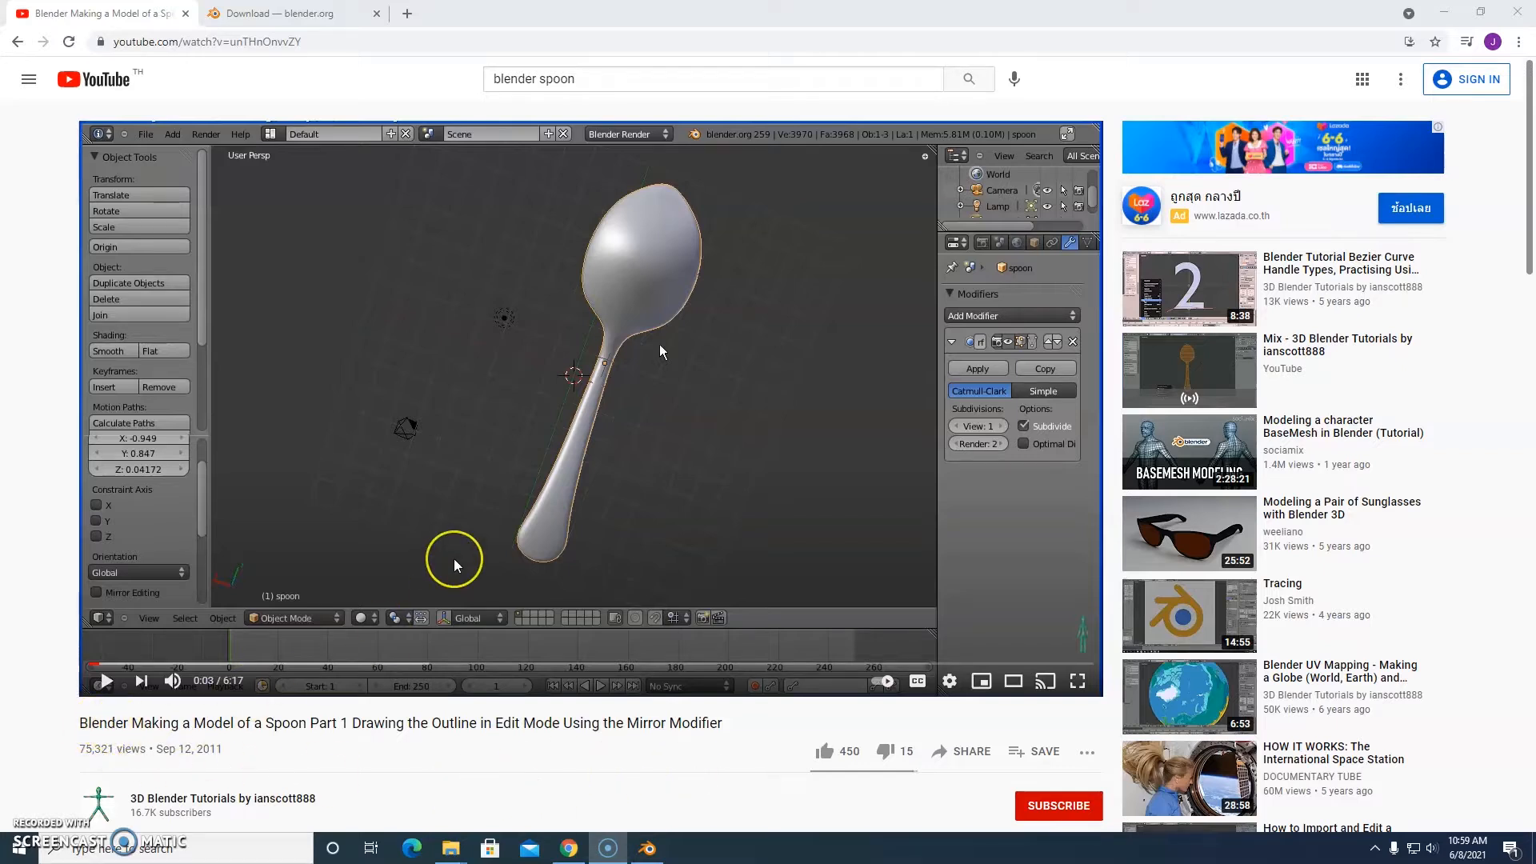
Review the Blender 2.93.0 download options for each operating system on blender.org and return to the spoon tutorial video.
{"action": "left_click", "coordinate": [311, 16]}
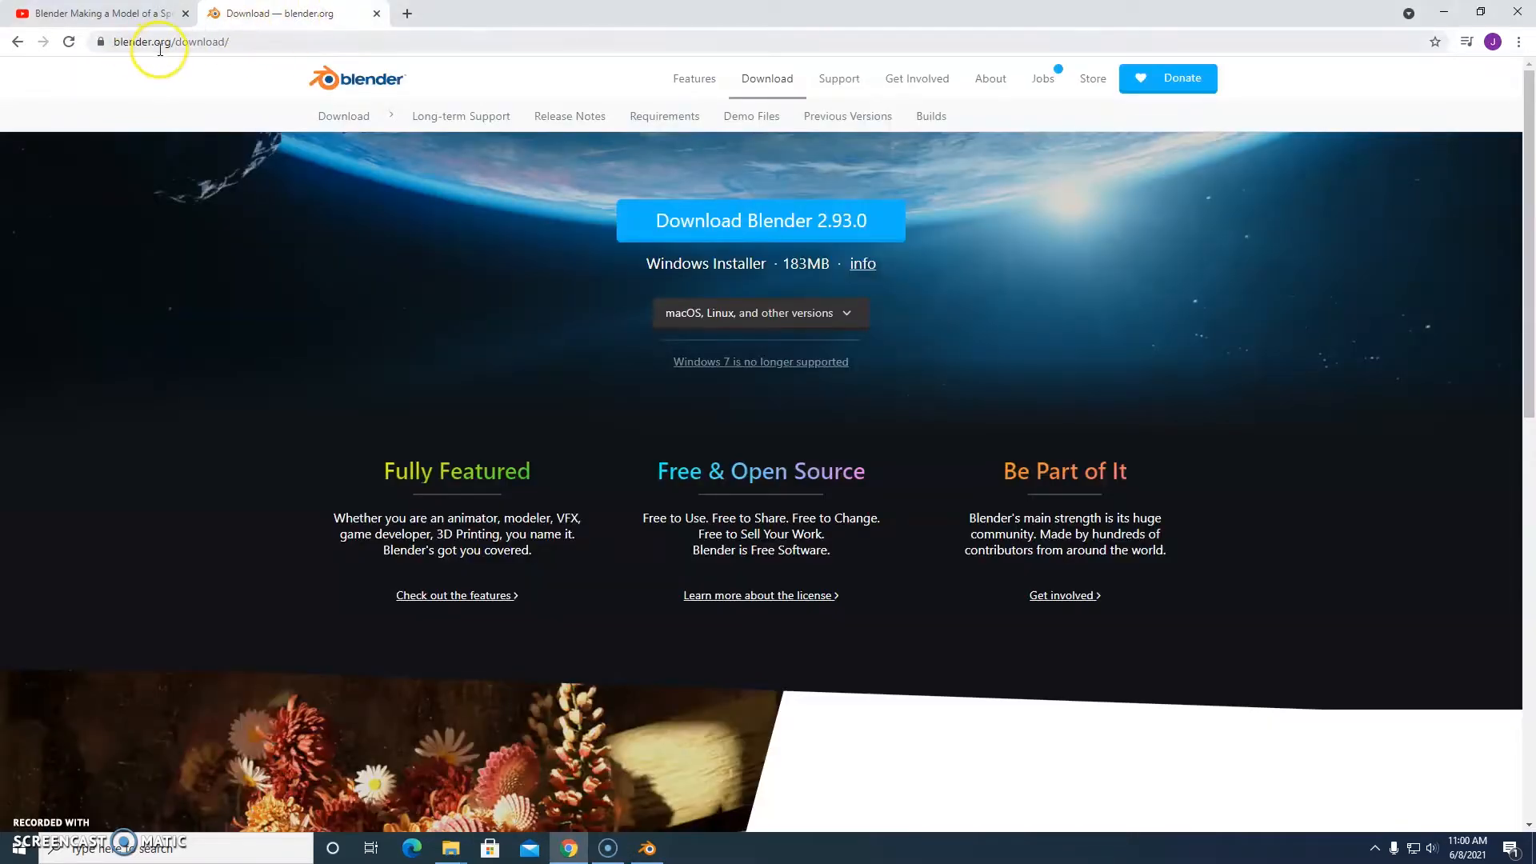
{"action": "left_click", "coordinate": [18, 44]}
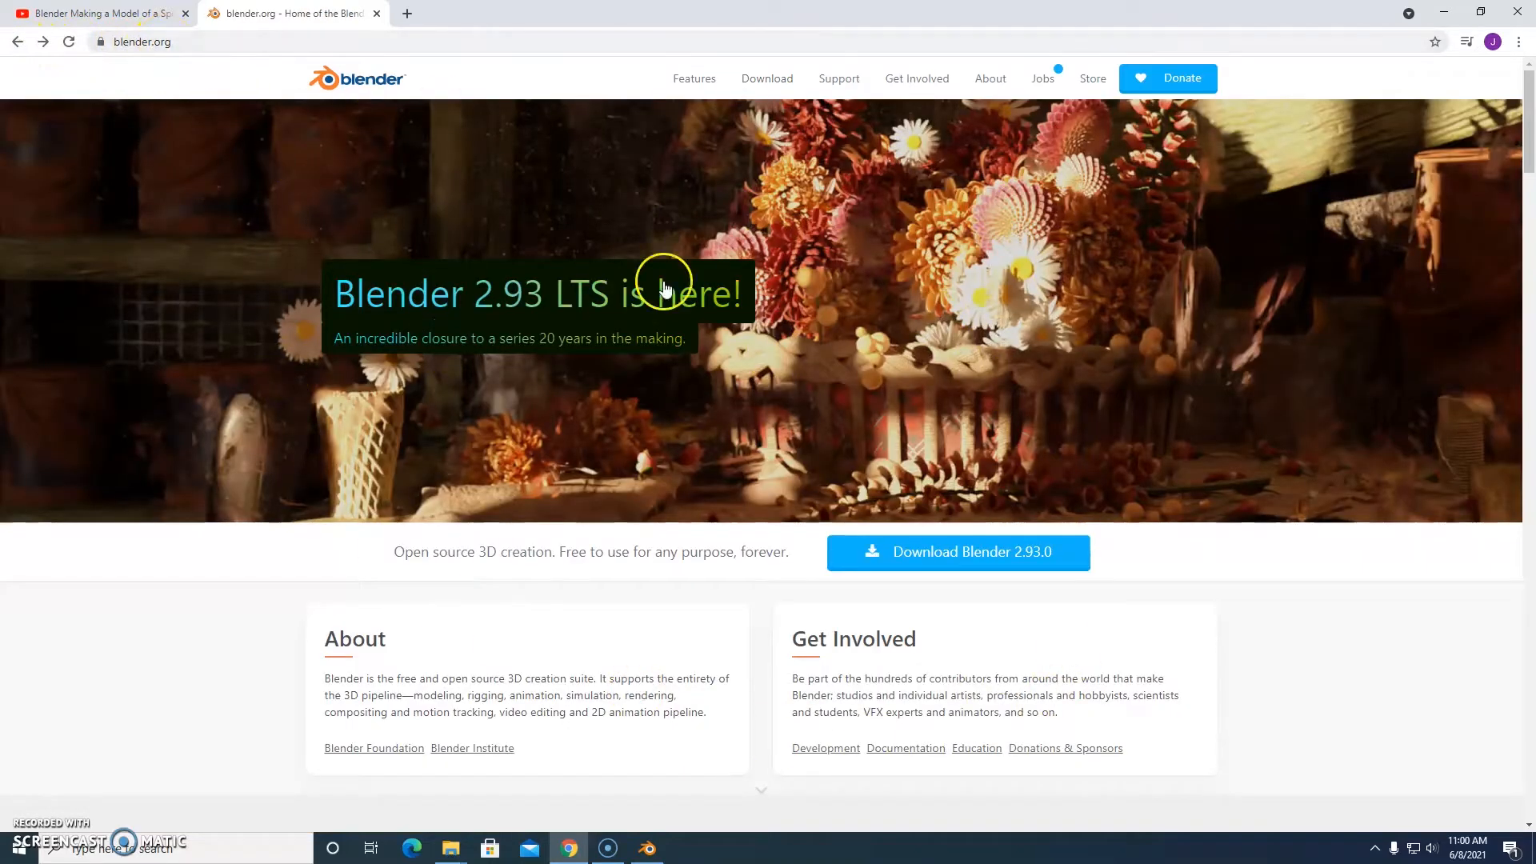
{"action": "left_click", "coordinate": [762, 78]}
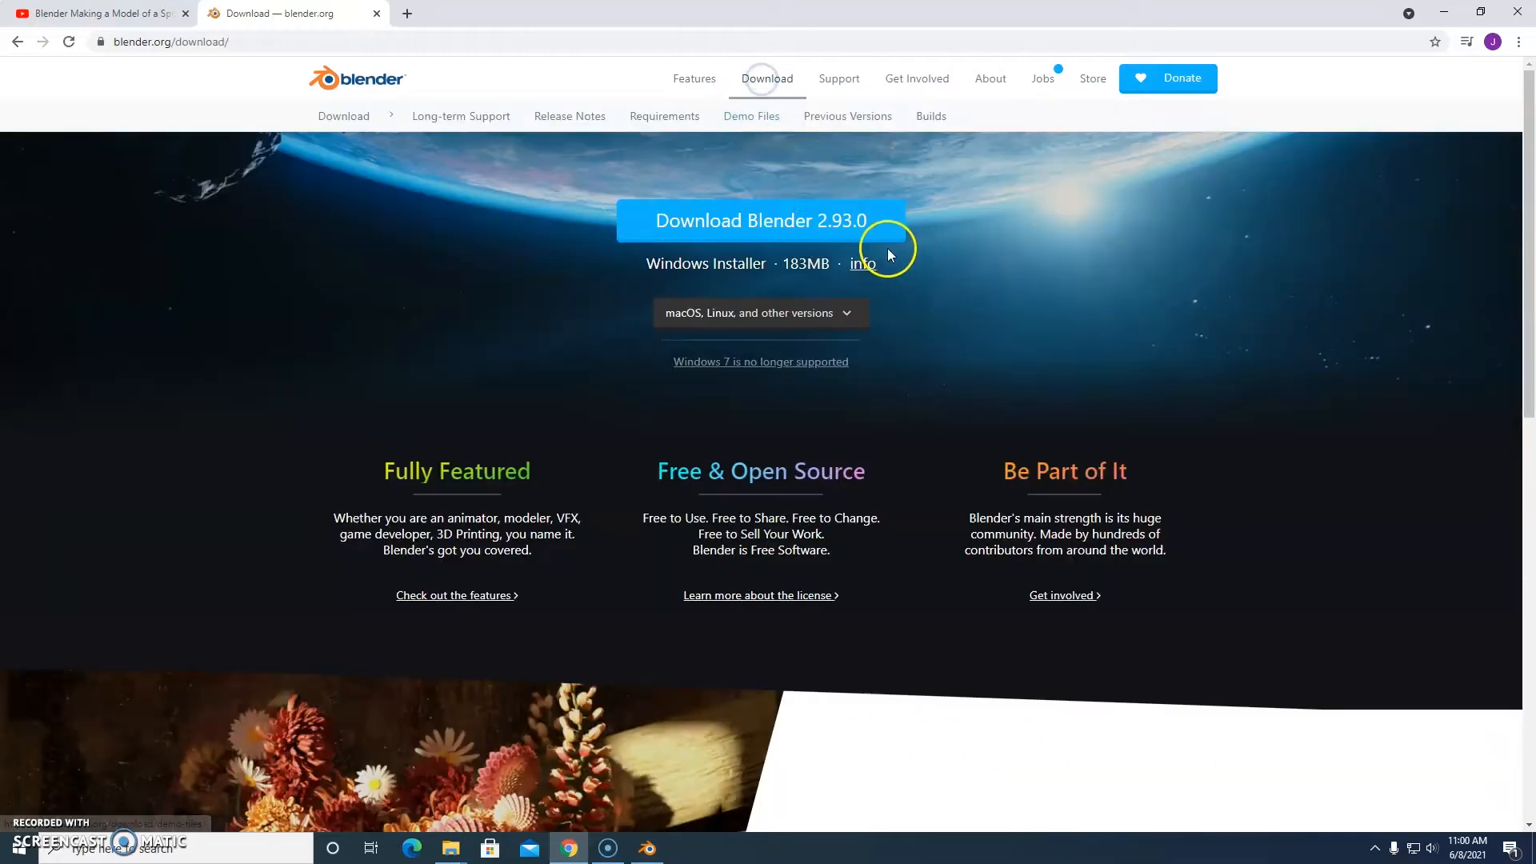
{"action": "left_click", "coordinate": [745, 324]}
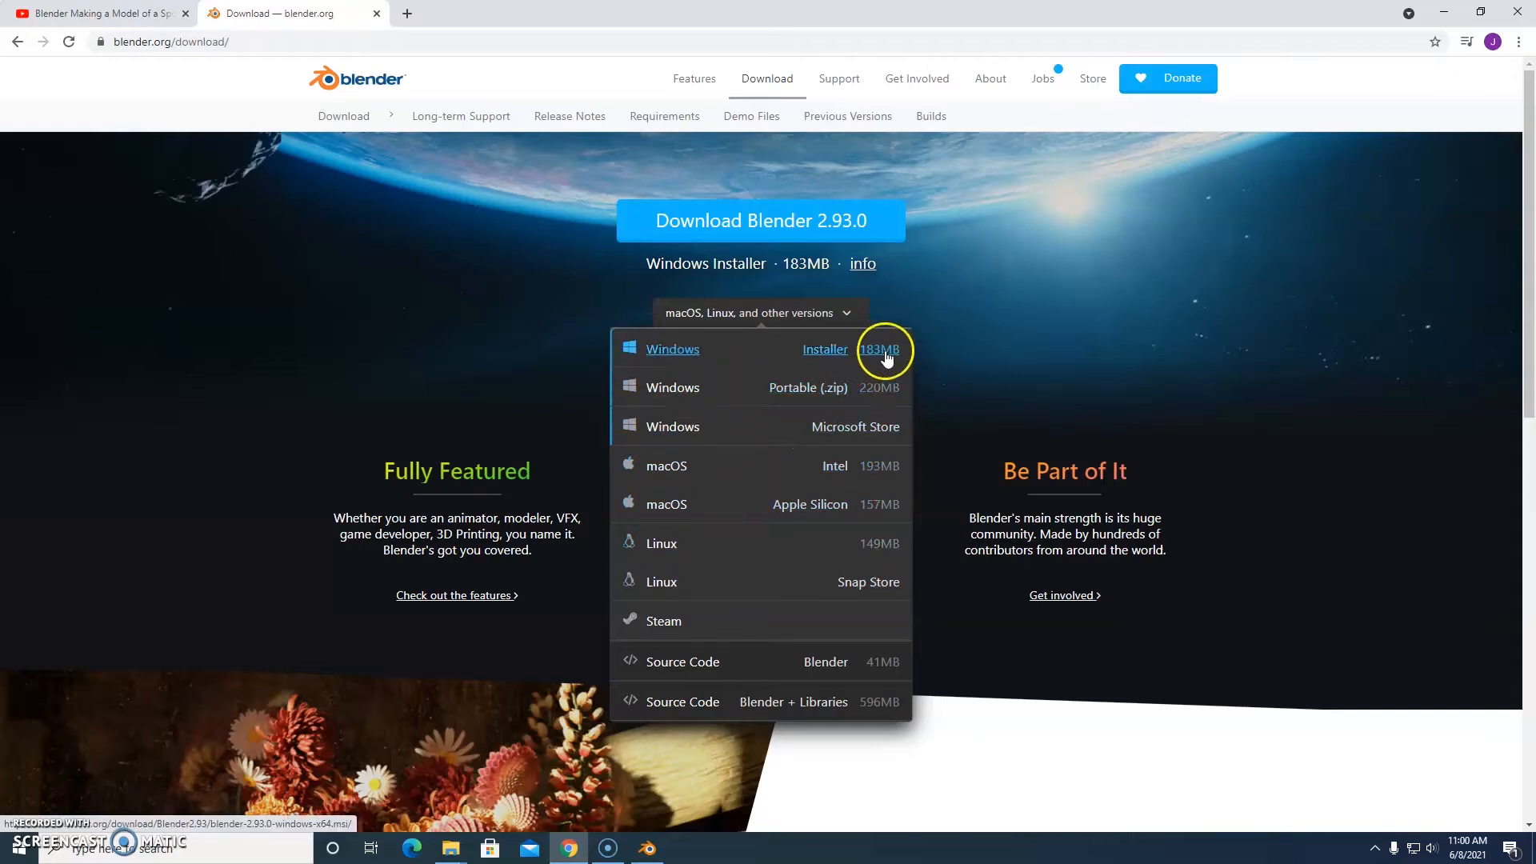
{"action": "left_click", "coordinate": [986, 295]}
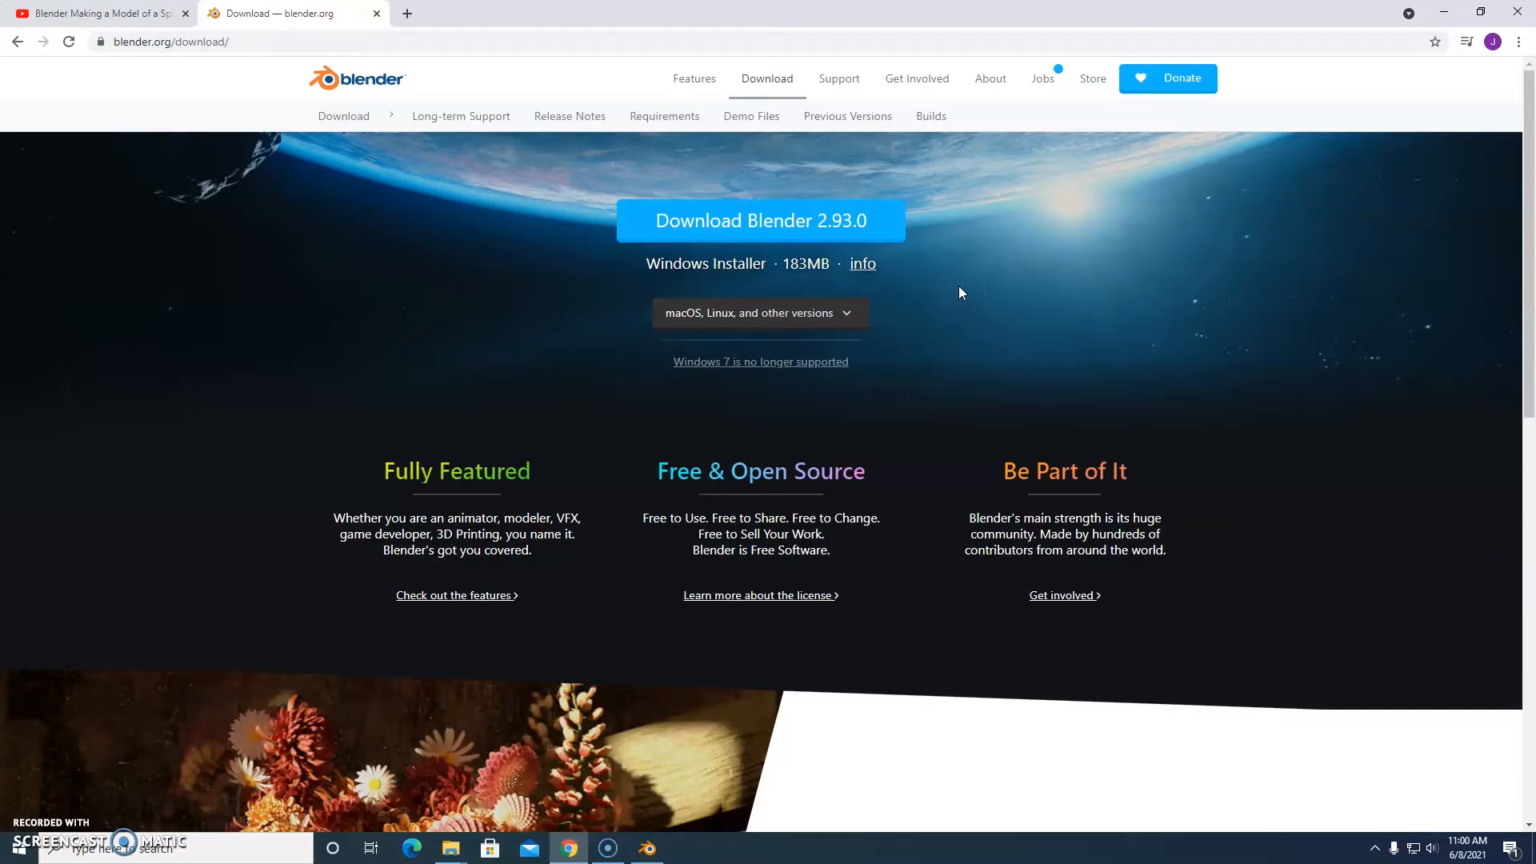
{"action": "left_click", "coordinate": [110, 13]}
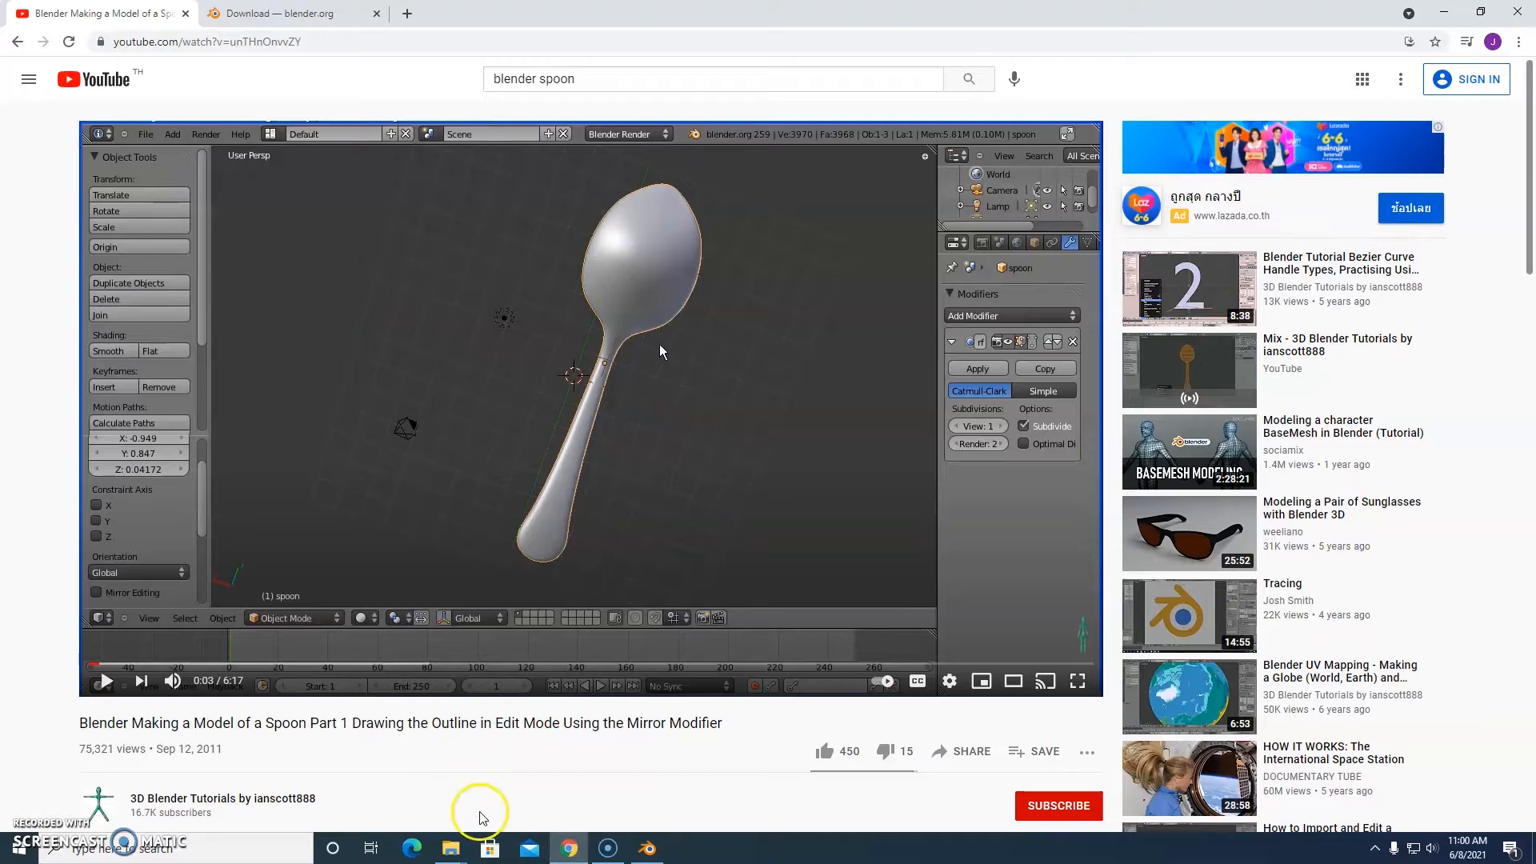
Switch to Blender, dismiss the splash screen and put the default cube into Edit Mode.
{"action": "left_click", "coordinate": [647, 836]}
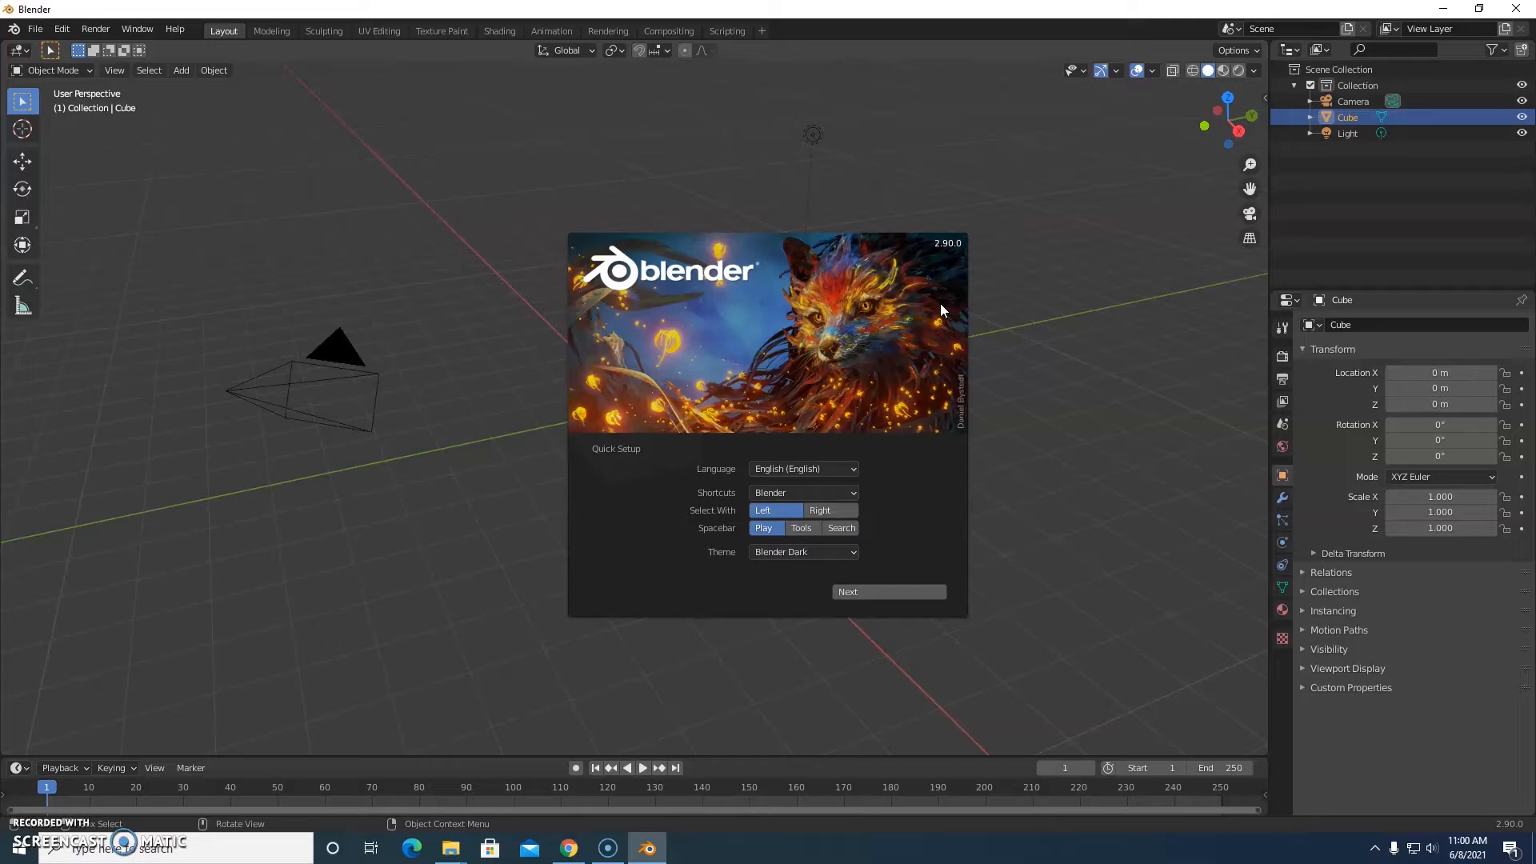
{"action": "left_click", "coordinate": [488, 531]}
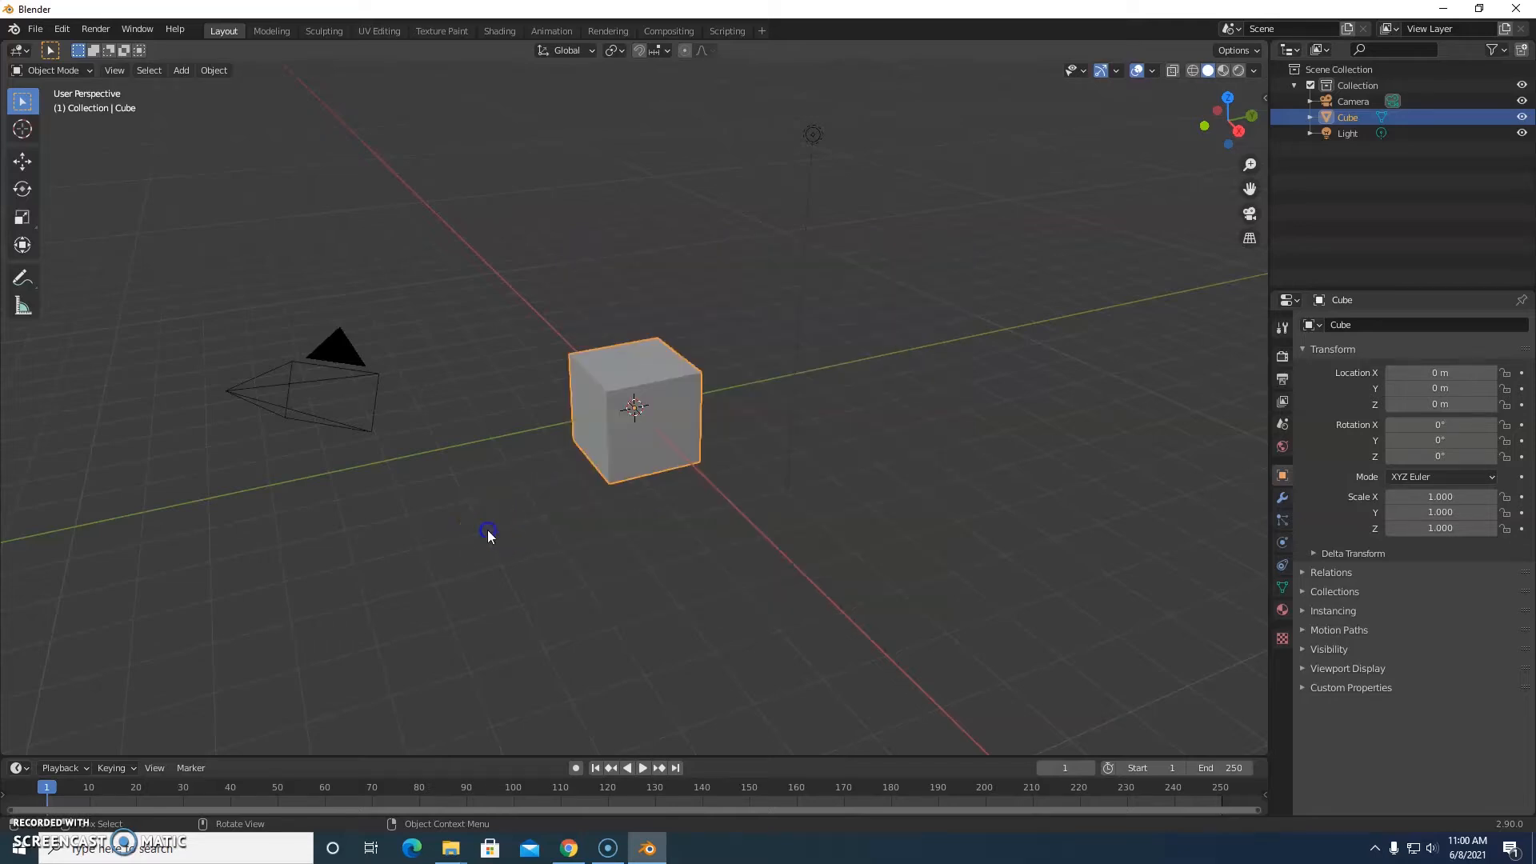
{"action": "scroll", "coordinate": [671, 414], "scroll_direction": "up", "scroll_amount": 4}
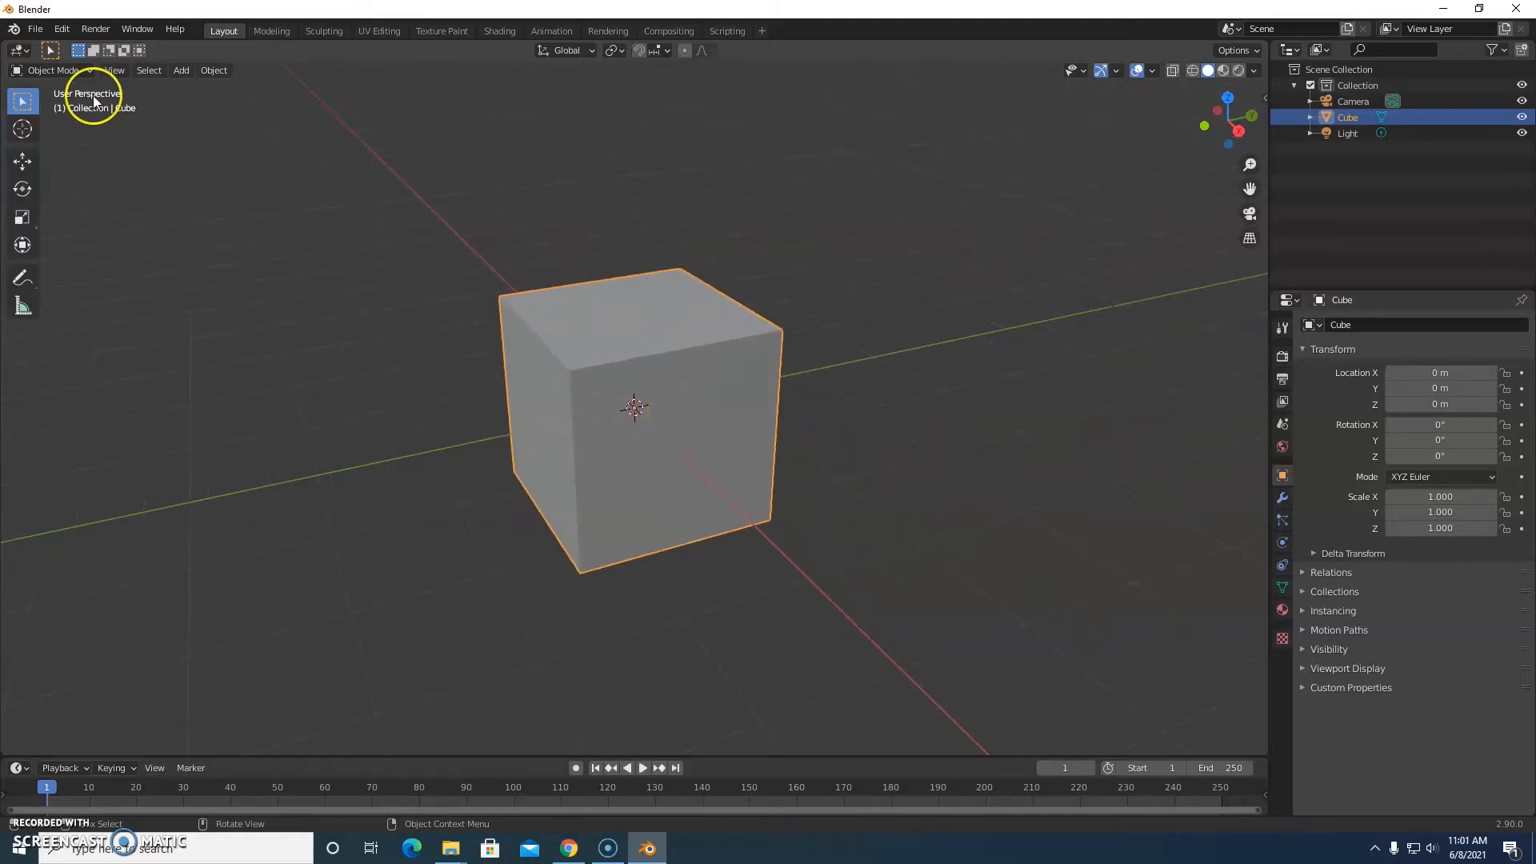
{"action": "left_click", "coordinate": [90, 71]}
{"action": "left_click", "coordinate": [65, 112]}
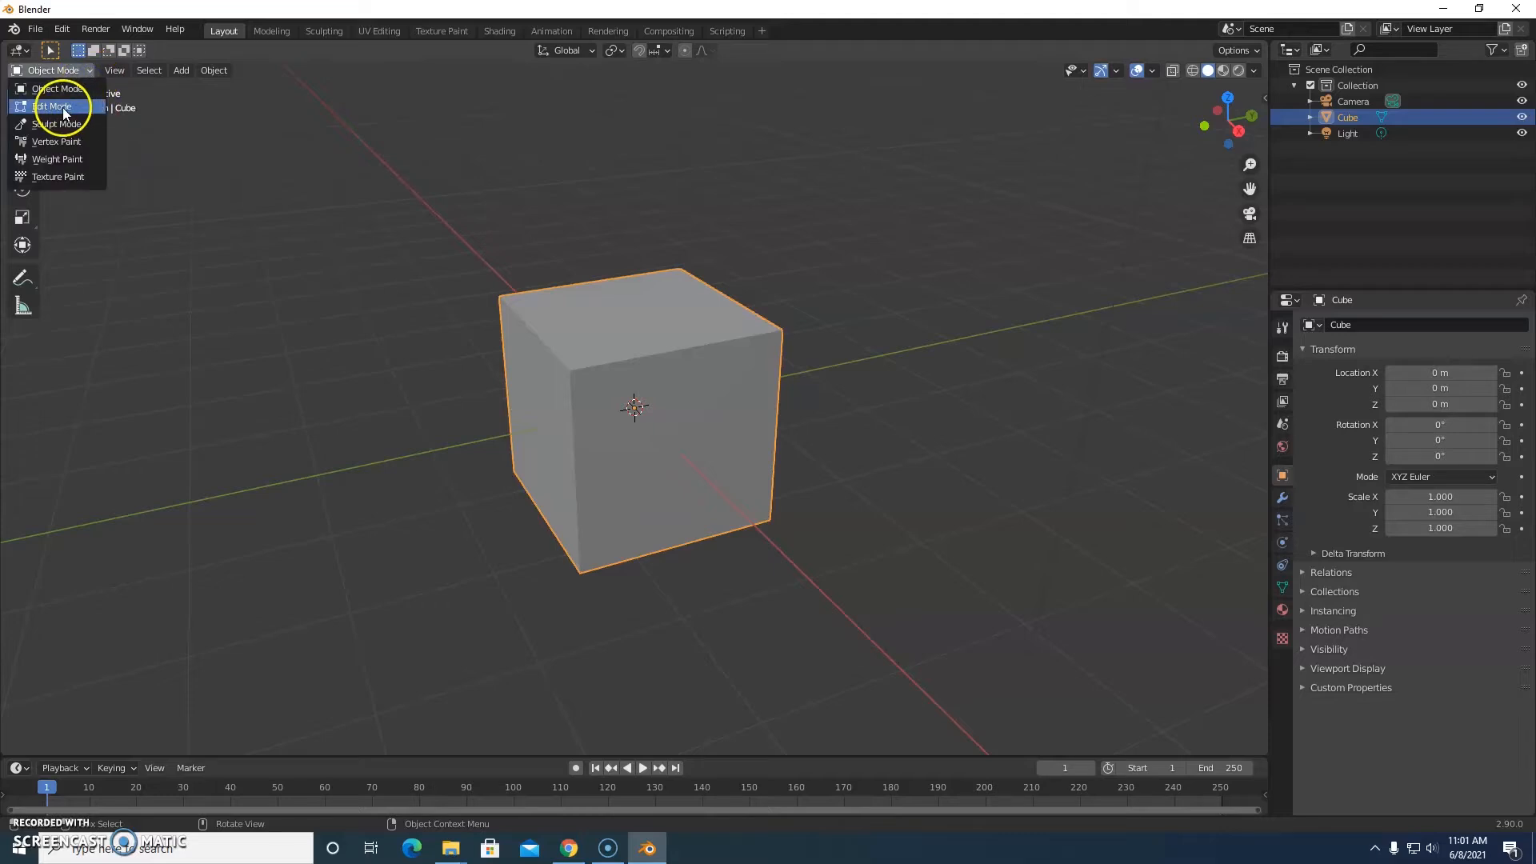
Examine the cube from several angles and distances by orbiting, panning and zooming the view.
{"action": "scroll", "coordinate": [660, 428], "scroll_direction": "up", "scroll_amount": 3}
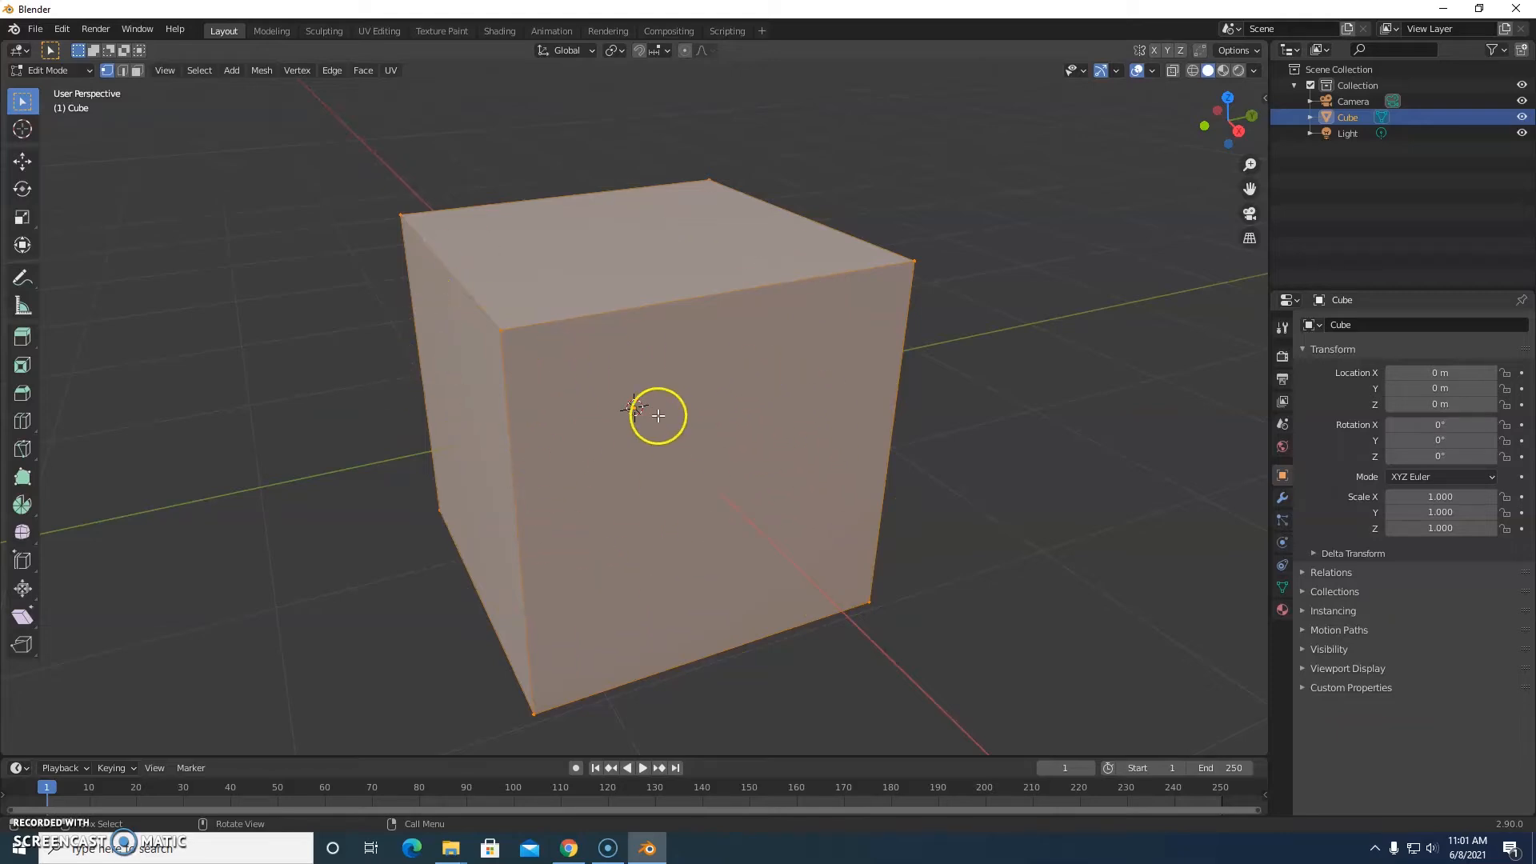
{"action": "middle_click_drag", "start_coordinate": [473, 435], "coordinate": [534, 429]}
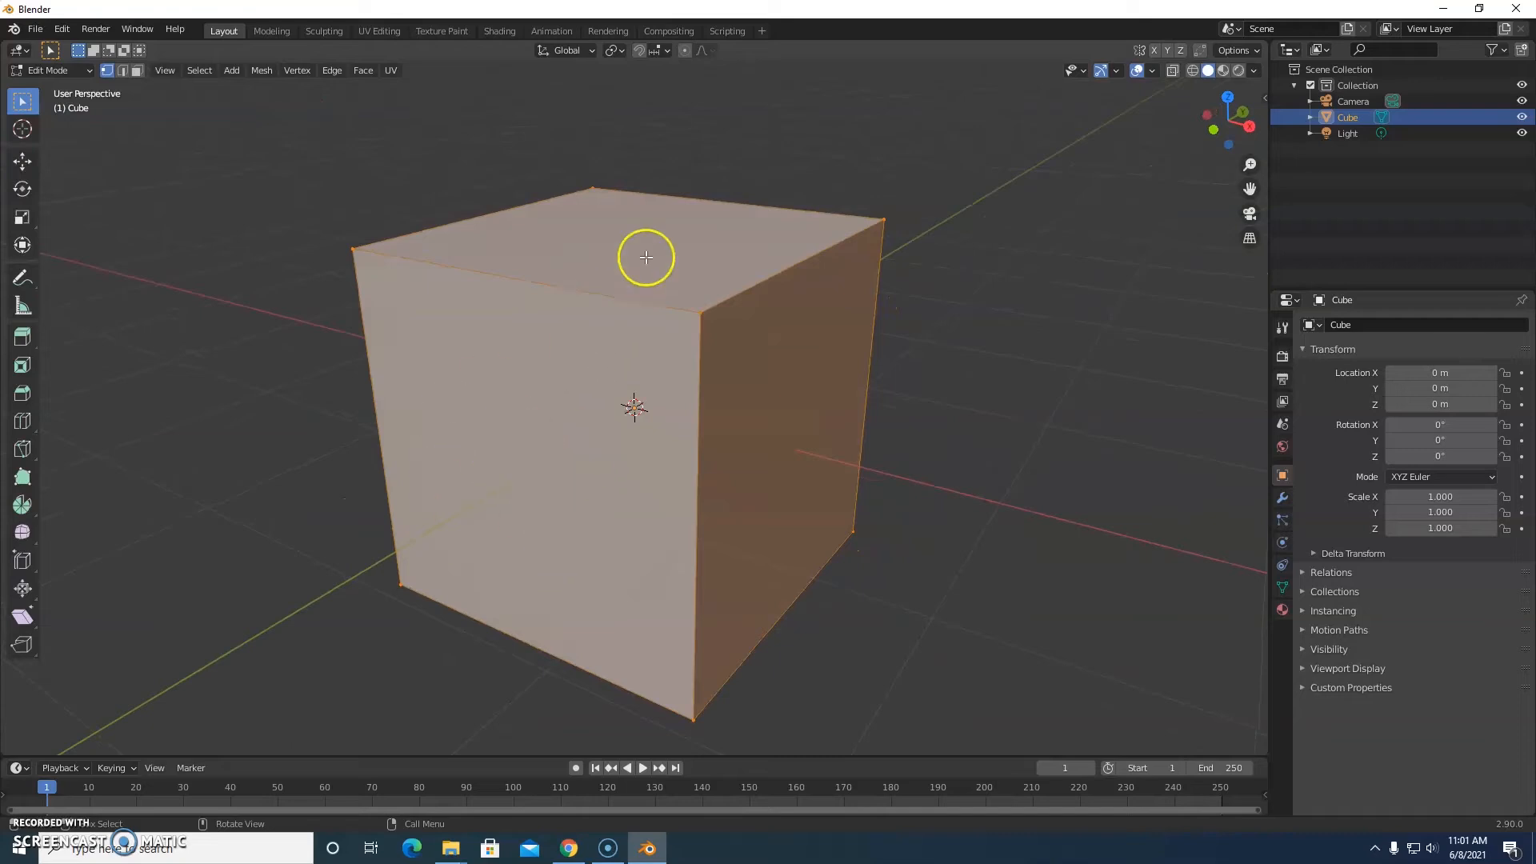
{"action": "middle_click_drag", "start_coordinate": [633, 237], "coordinate": [629, 282]}
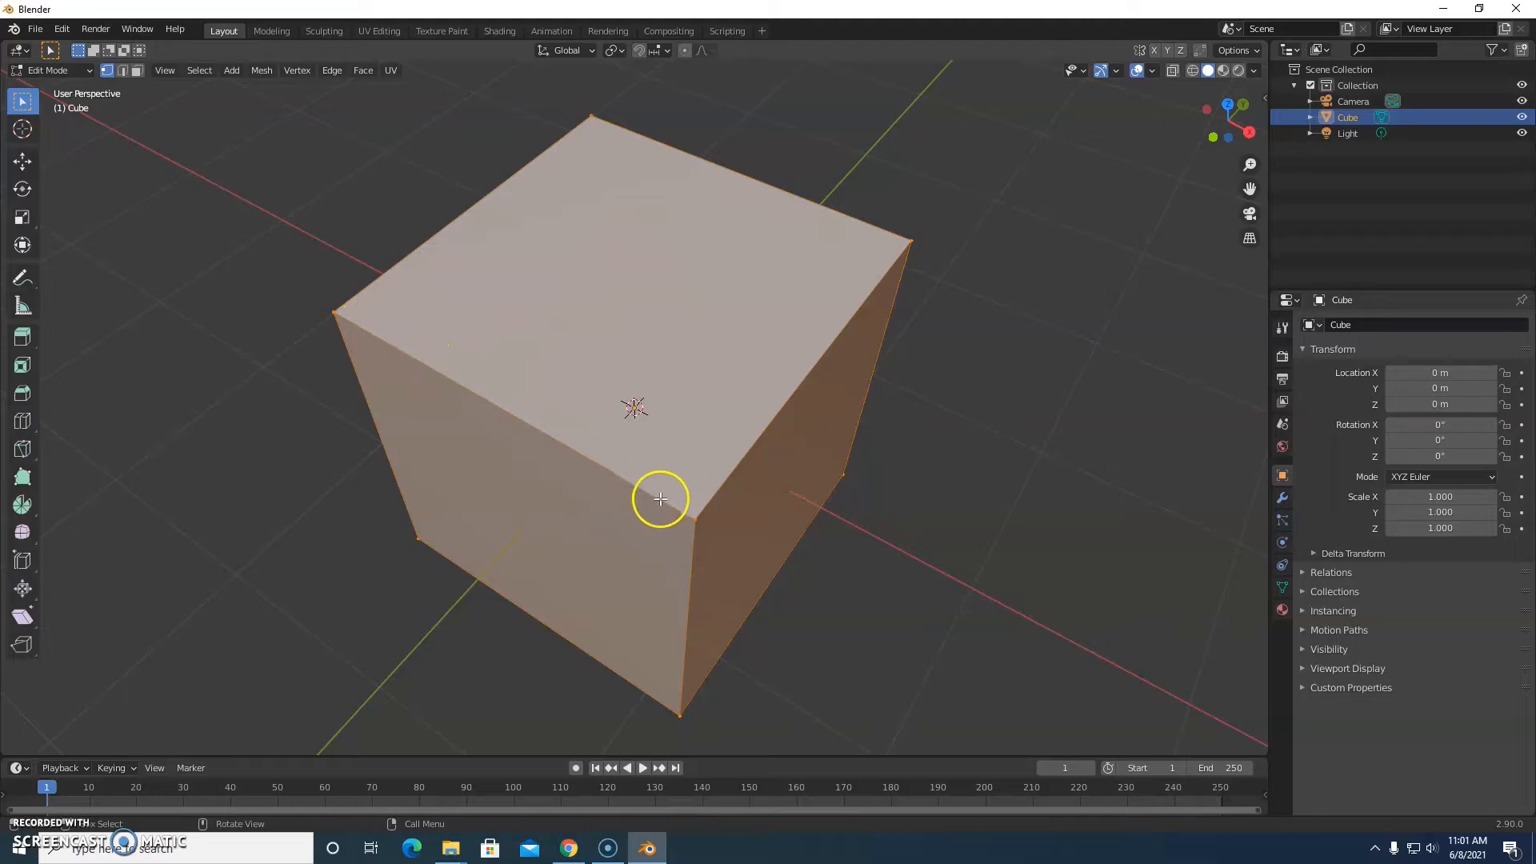
{"action": "middle_click_drag", "start_coordinate": [507, 497], "coordinate": [511, 468]}
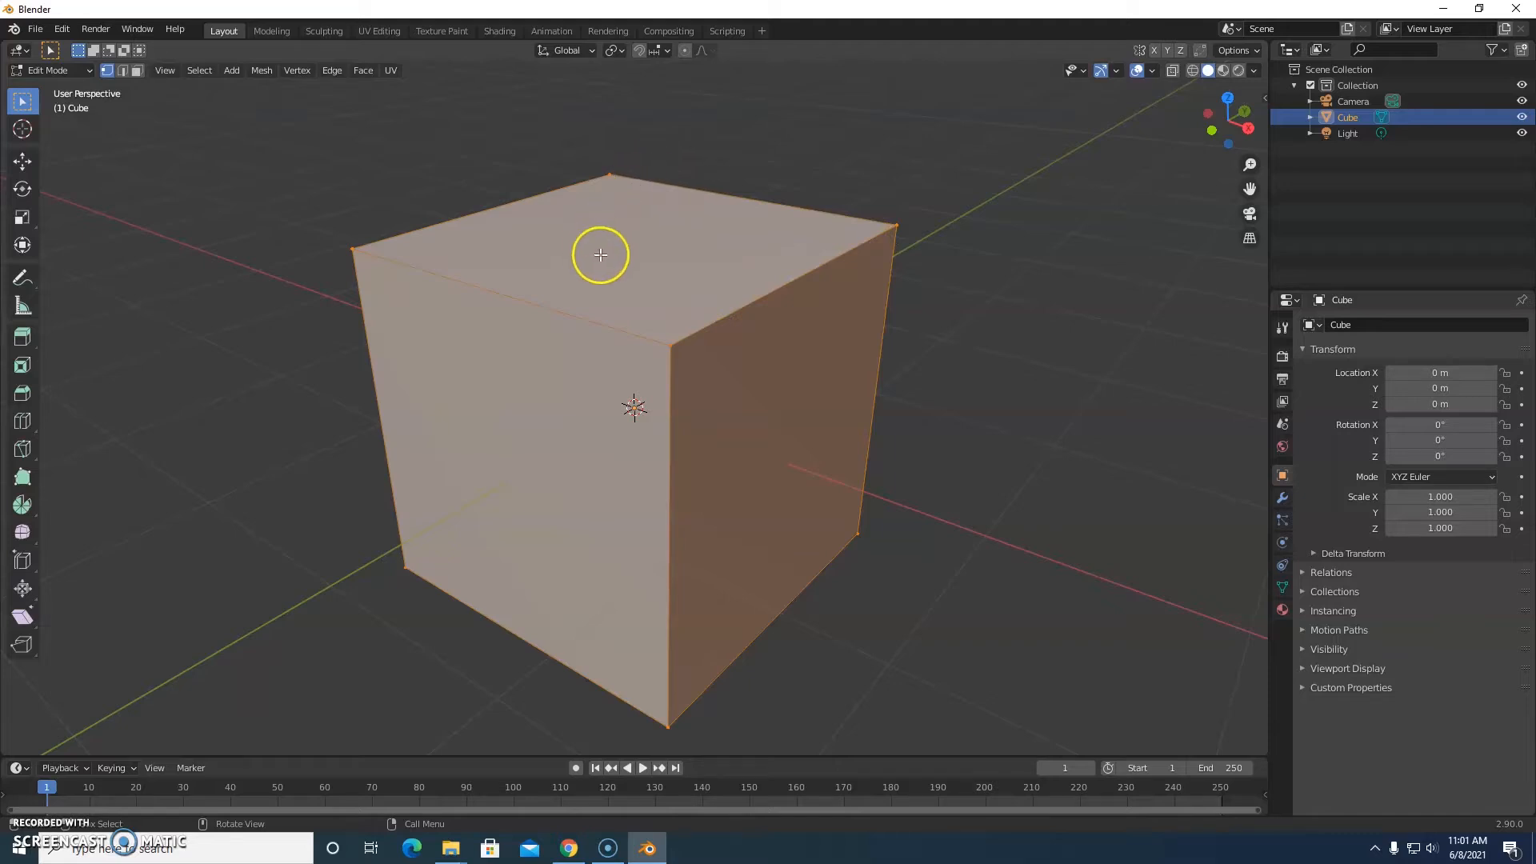
{"action": "scroll", "coordinate": [663, 339], "scroll_direction": "up", "scroll_amount": 2}
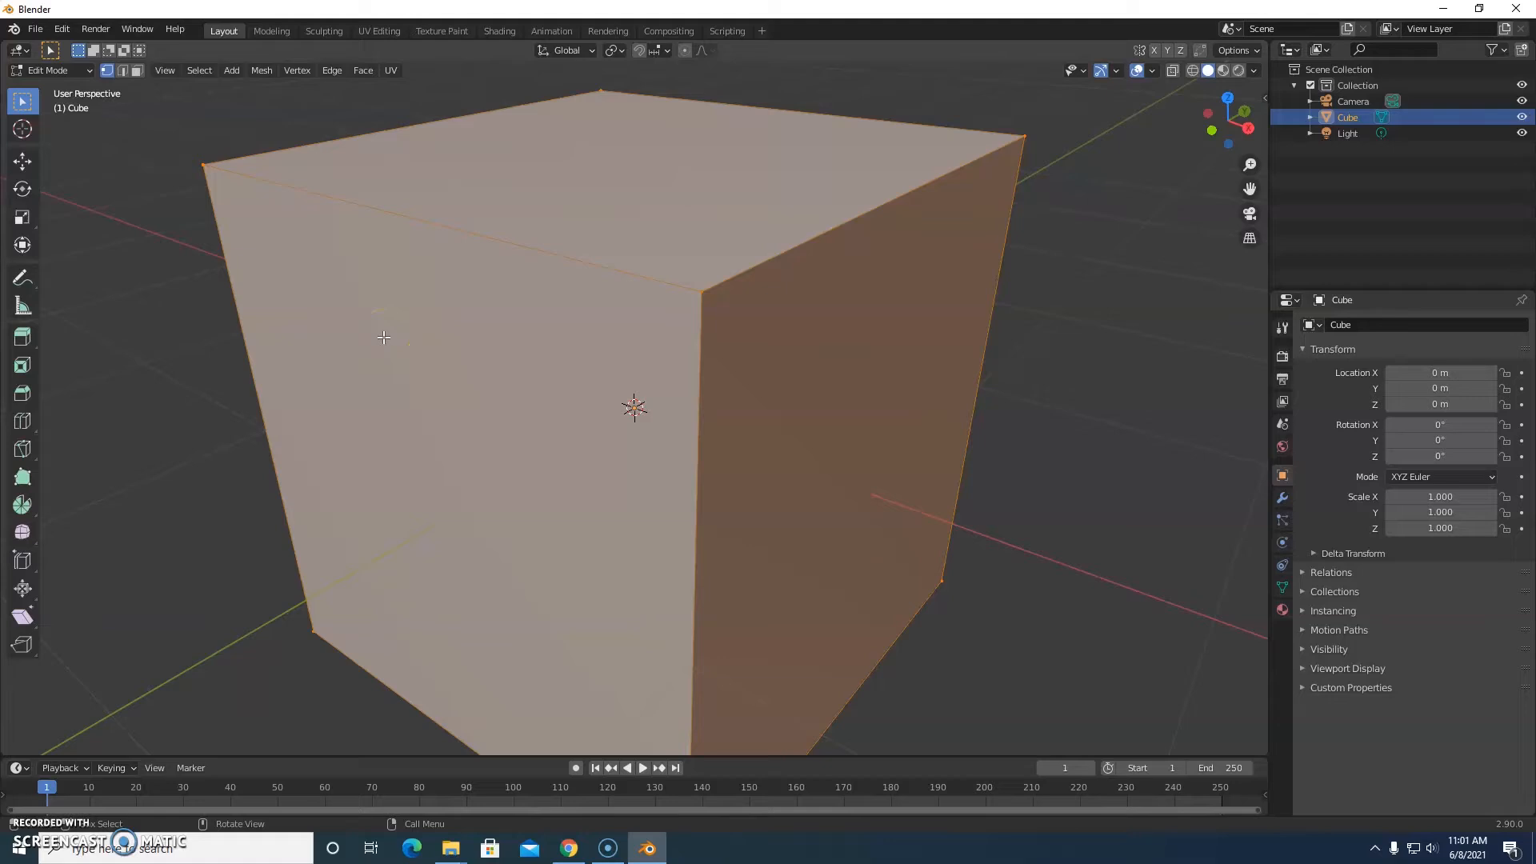
{"action": "scroll", "coordinate": [383, 337], "scroll_direction": "down", "scroll_amount": 3}
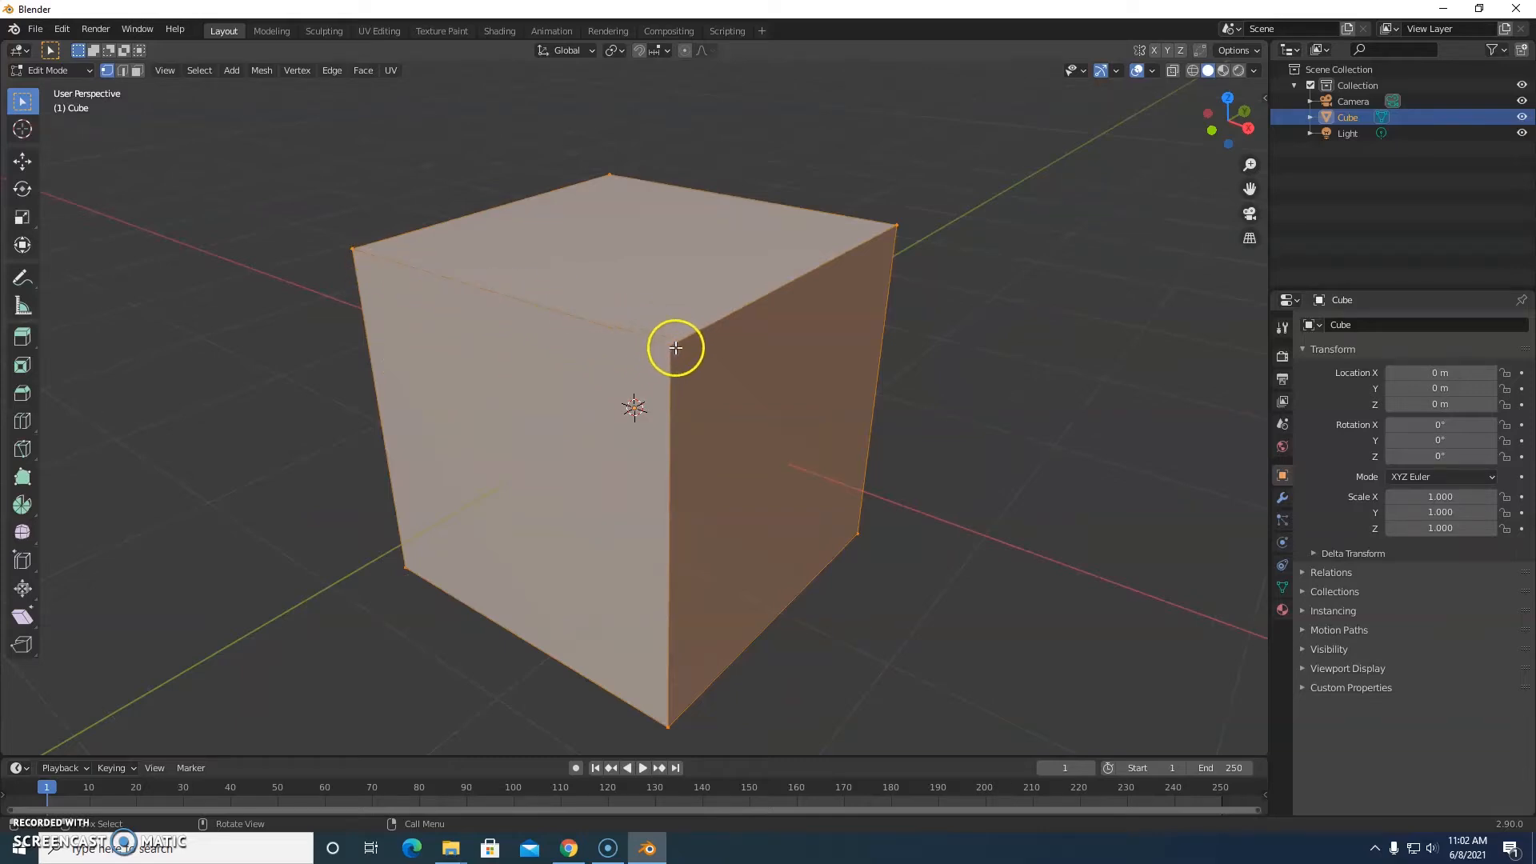
{"action": "scroll", "coordinate": [729, 419], "scroll_direction": "down", "scroll_amount": 1}
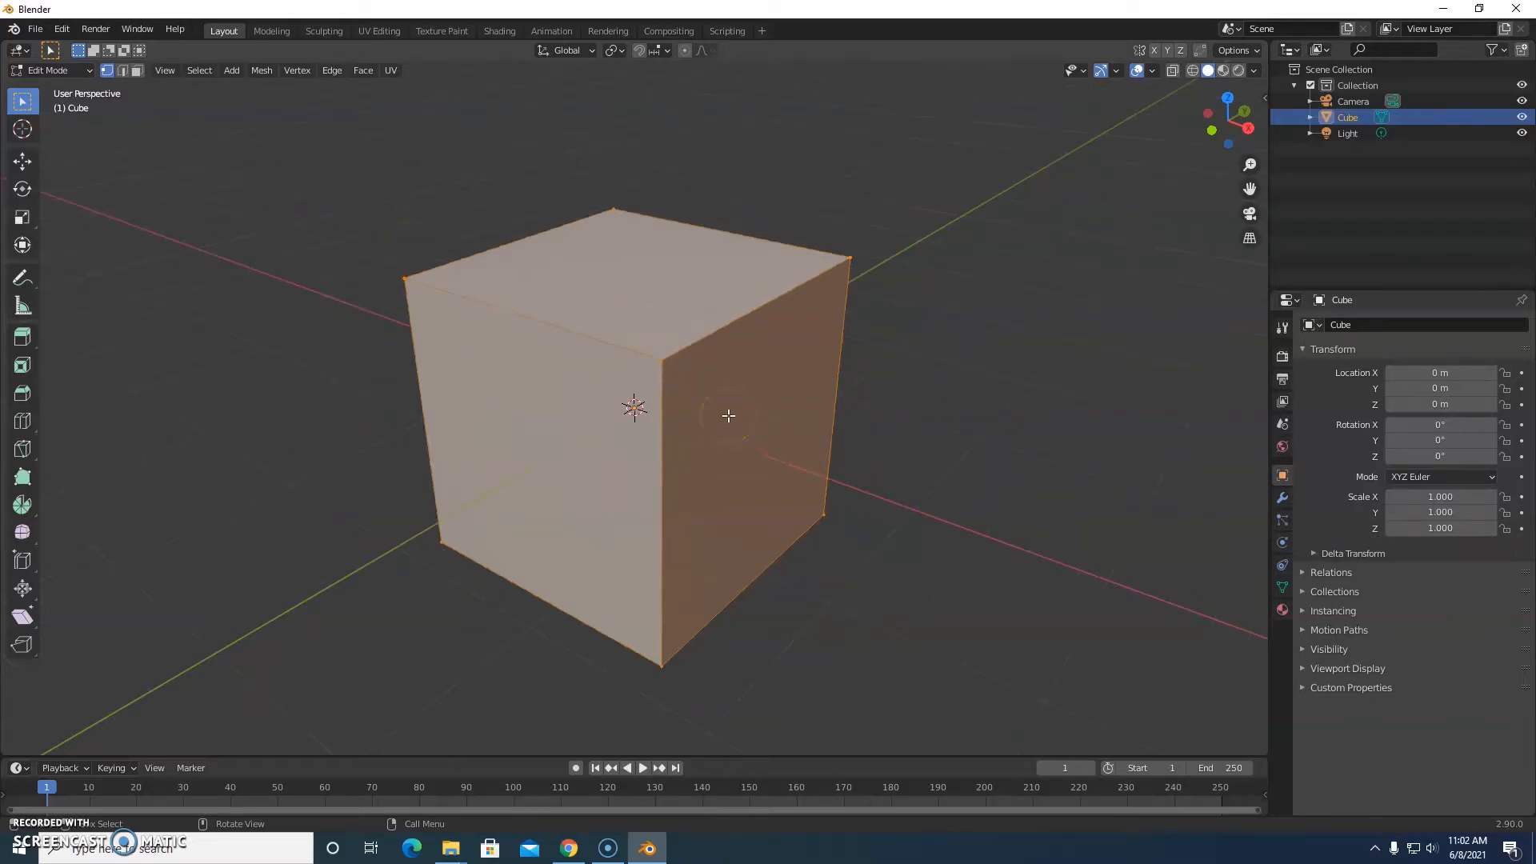
{"action": "middle_click_drag", "start_coordinate": [724, 423], "coordinate": [672, 523]}
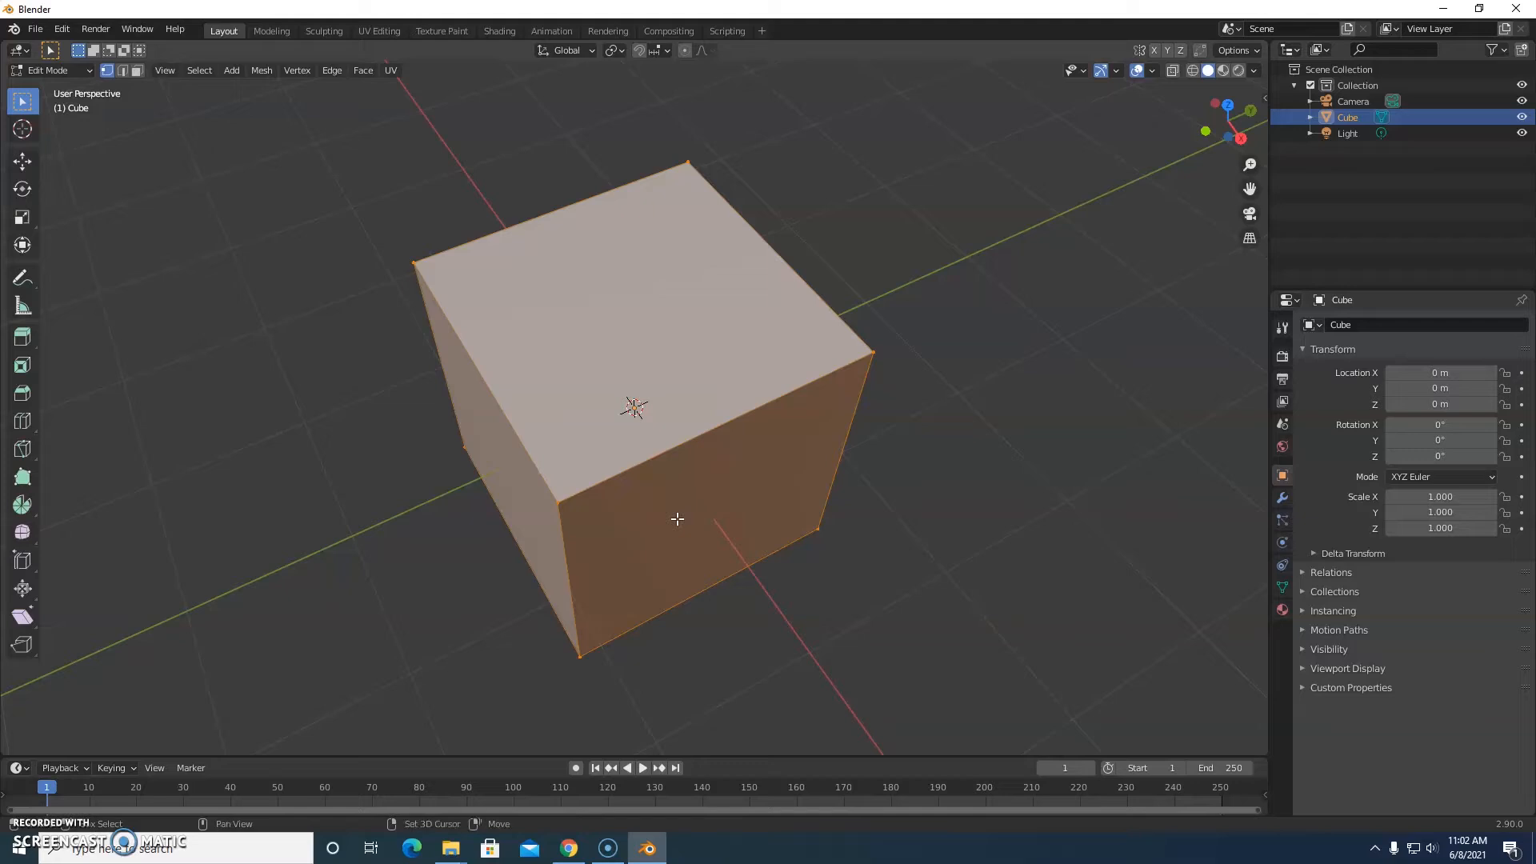
{"action": "middle_click_drag", "start_coordinate": [678, 520], "coordinate": [728, 511], "text": "shift"}
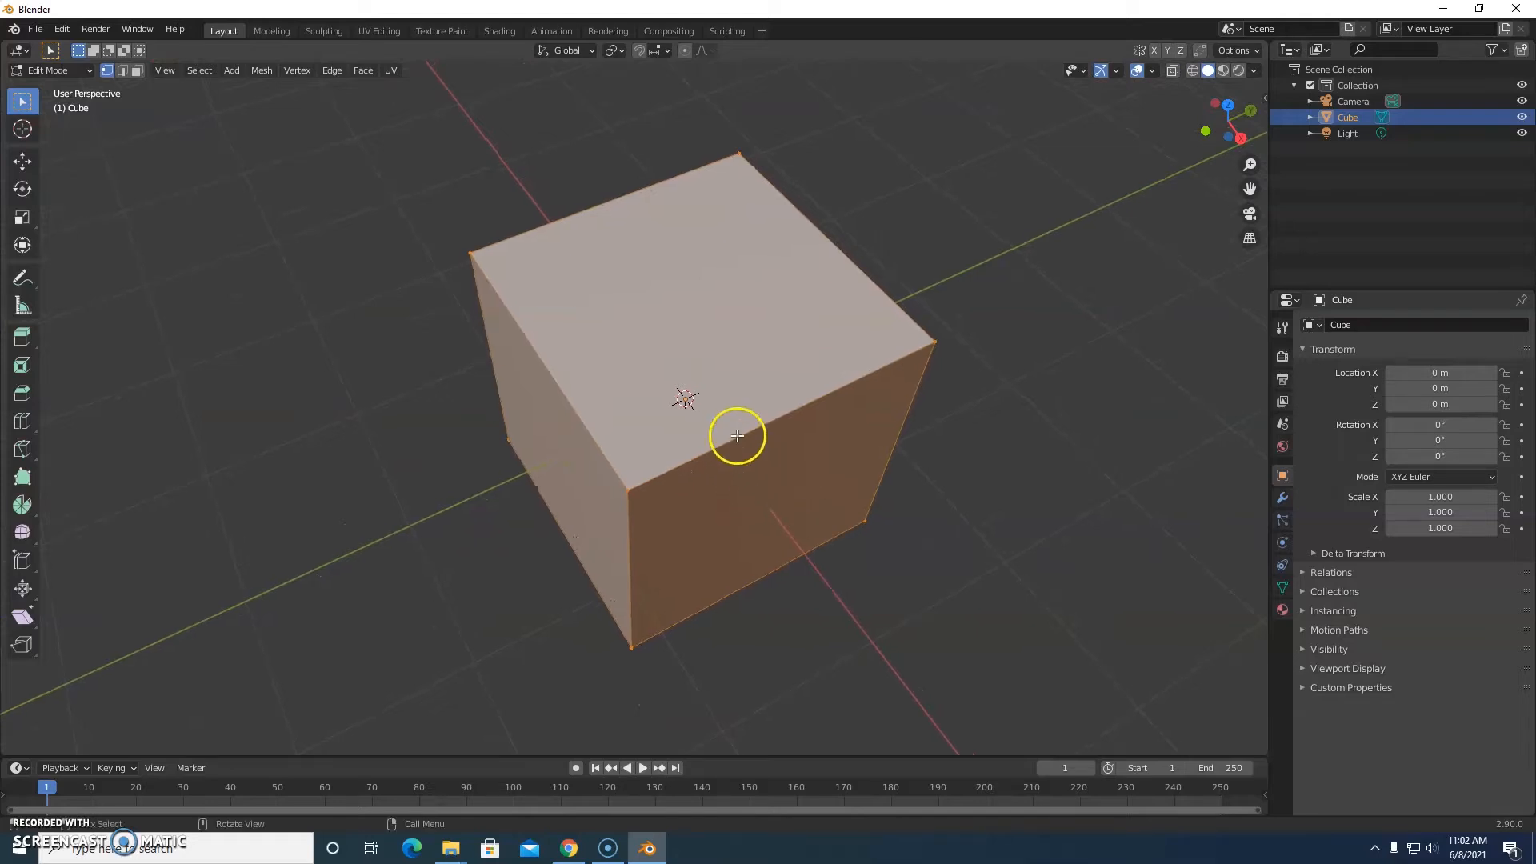
{"action": "scroll", "coordinate": [734, 436], "scroll_direction": "down", "scroll_amount": 10}
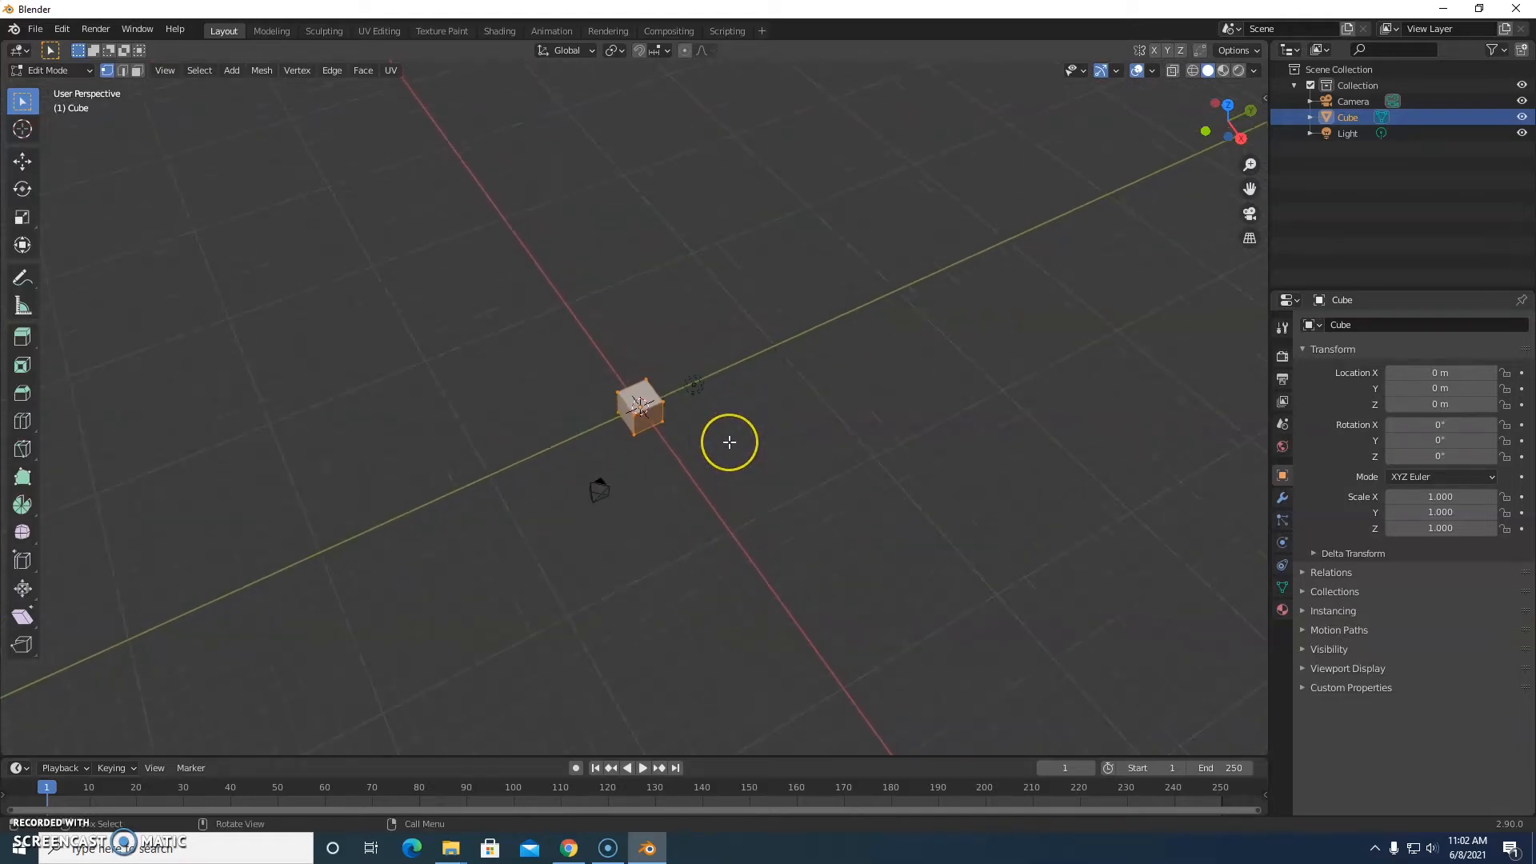
{"action": "scroll", "coordinate": [732, 441], "scroll_direction": "up", "scroll_amount": 10}
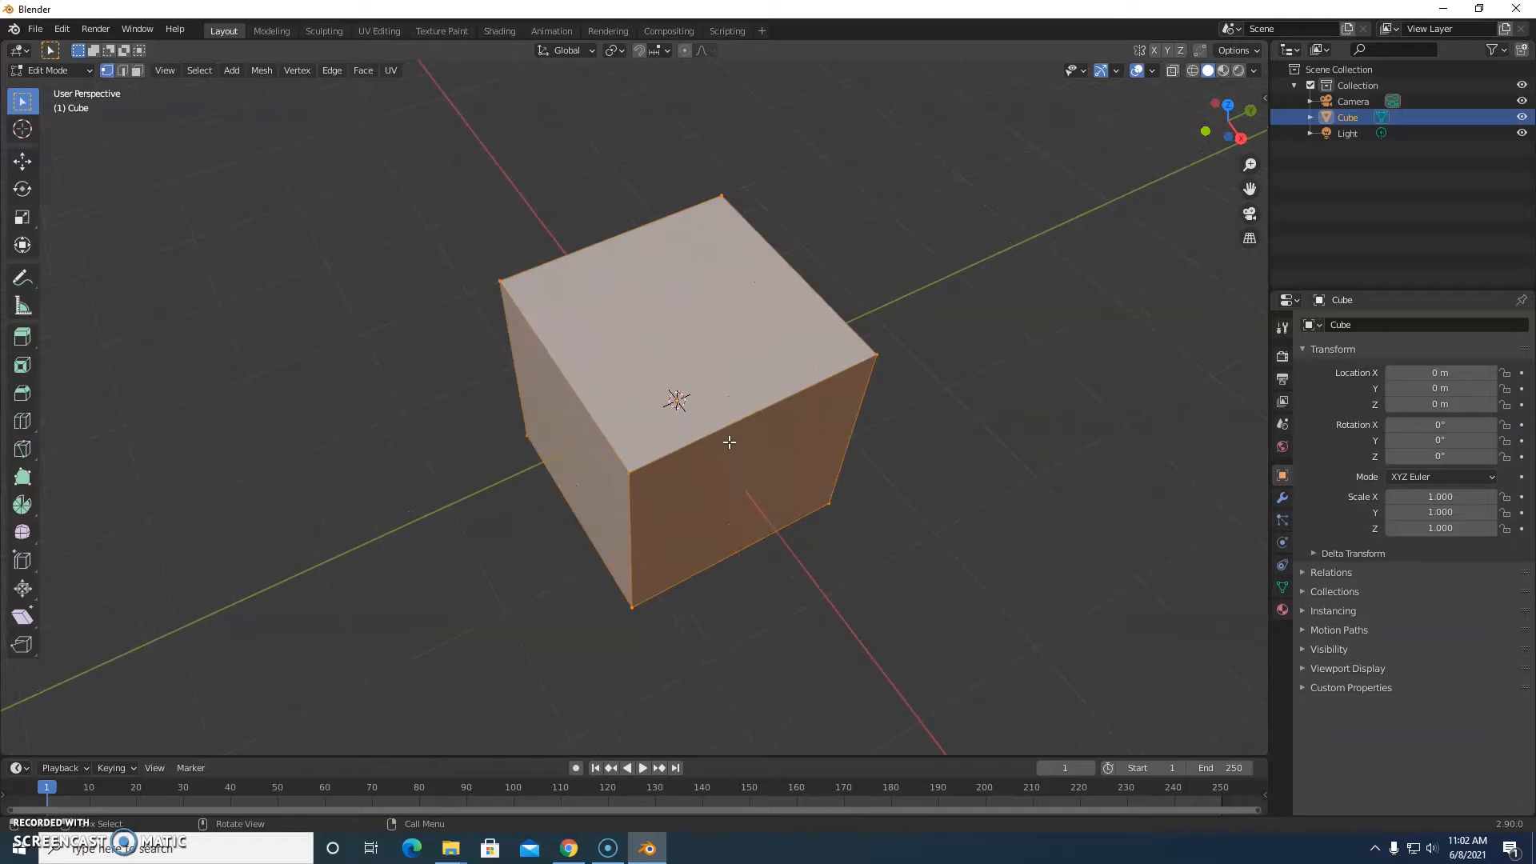
Look through the available viewpoints and view the cube from the top.
{"action": "left_click", "coordinate": [164, 74]}
{"action": "mouse_move", "coordinate": [192, 254]}
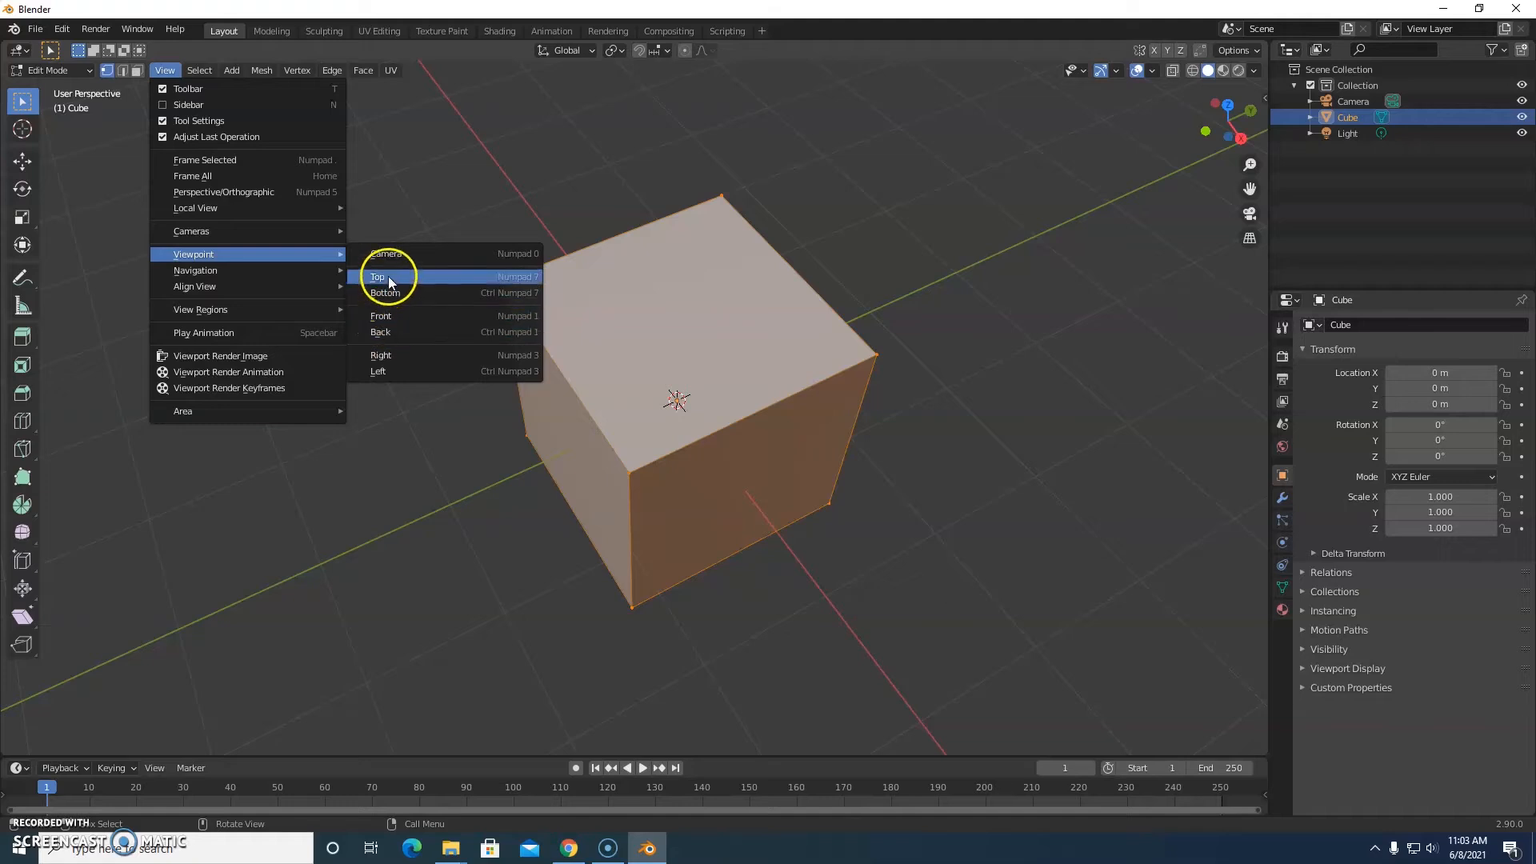
{"action": "left_click", "coordinate": [494, 228]}
{"action": "left_click", "coordinate": [495, 224]}
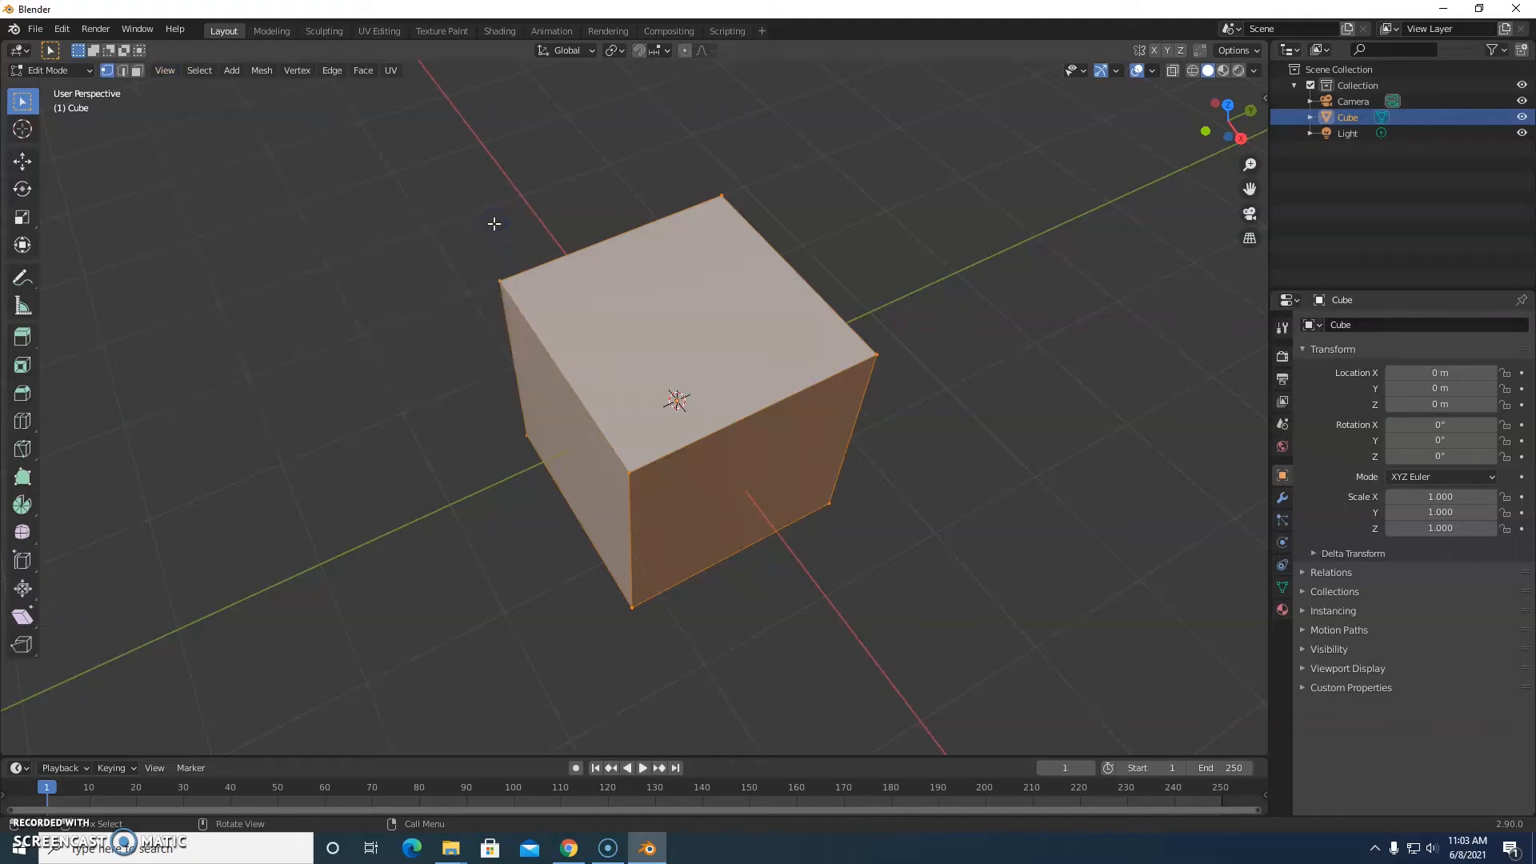
{"action": "key", "text": "KP_7"}
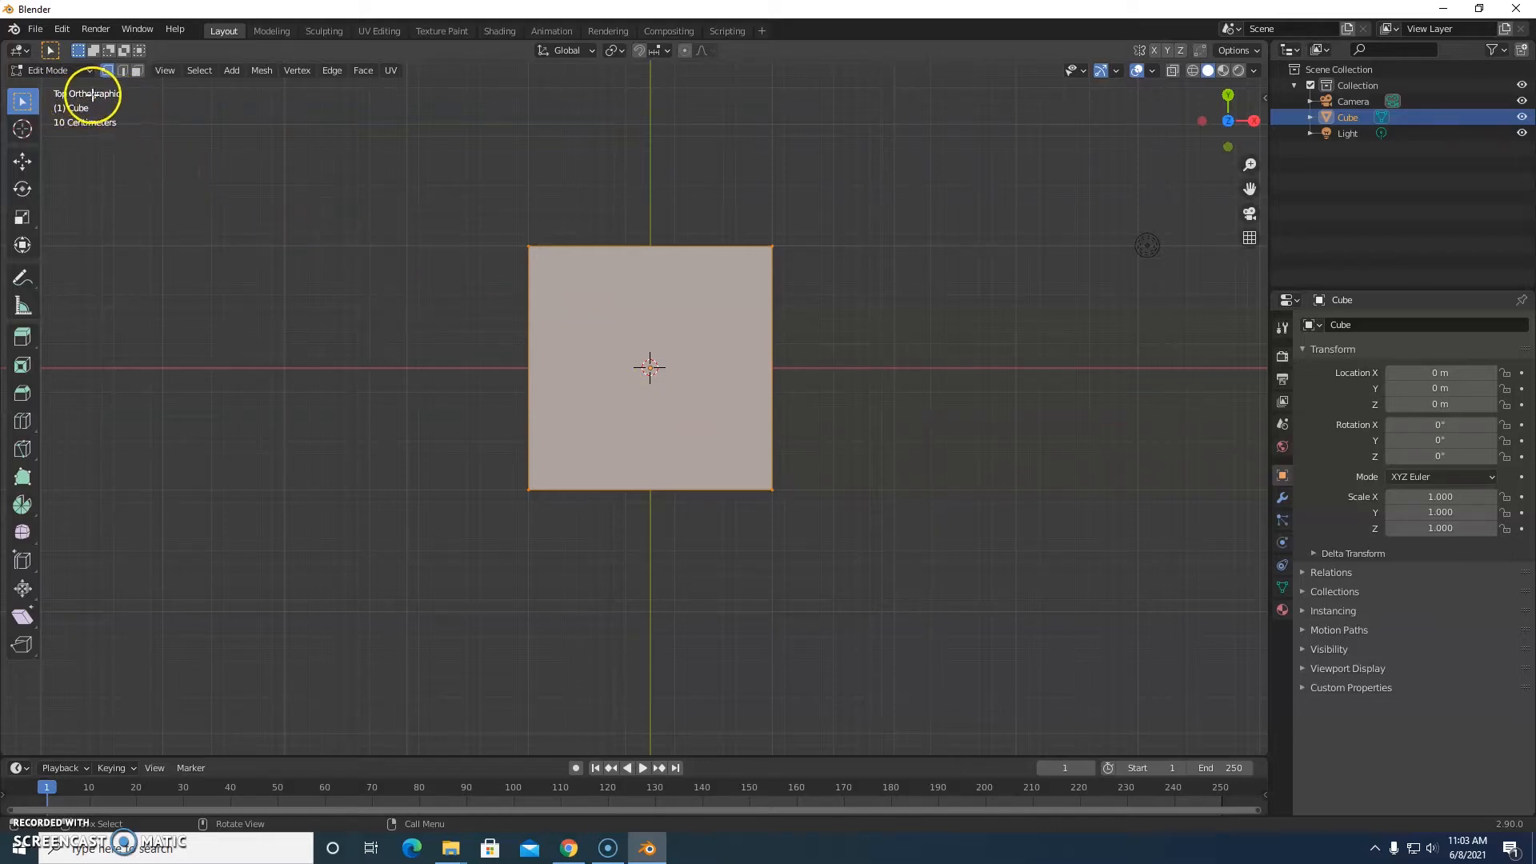
{"action": "left_click", "coordinate": [166, 71]}
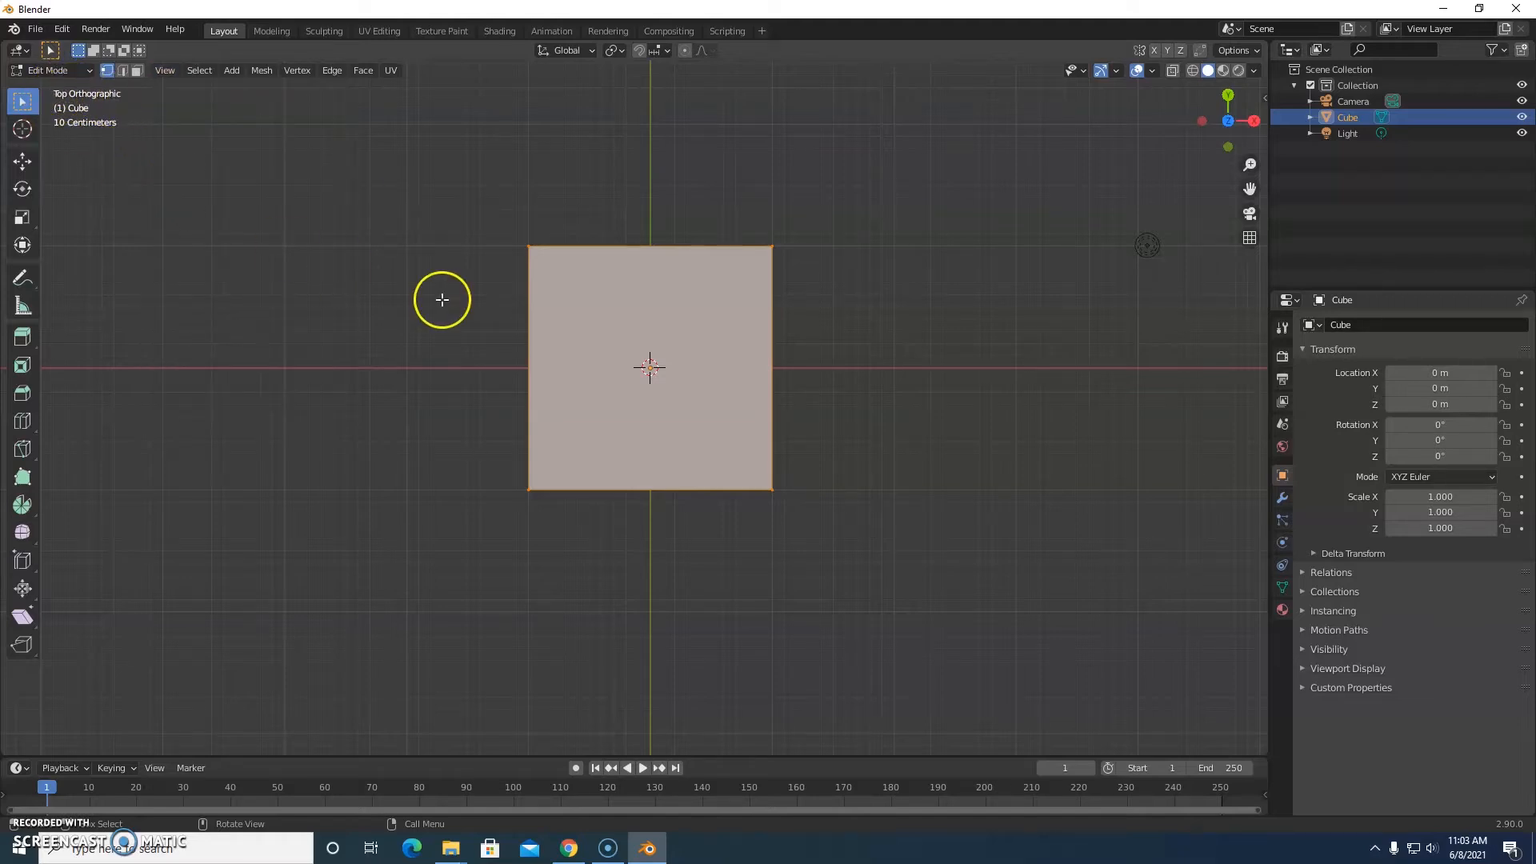
{"action": "scroll", "coordinate": [641, 420], "scroll_direction": "down", "scroll_amount": 1}
{"action": "scroll", "coordinate": [641, 420], "scroll_direction": "up", "scroll_amount": 1}
Practise deselecting and reselecting all of the cube's geometry in an angled view.
{"action": "middle_click_drag", "start_coordinate": [832, 421], "coordinate": [837, 343]}
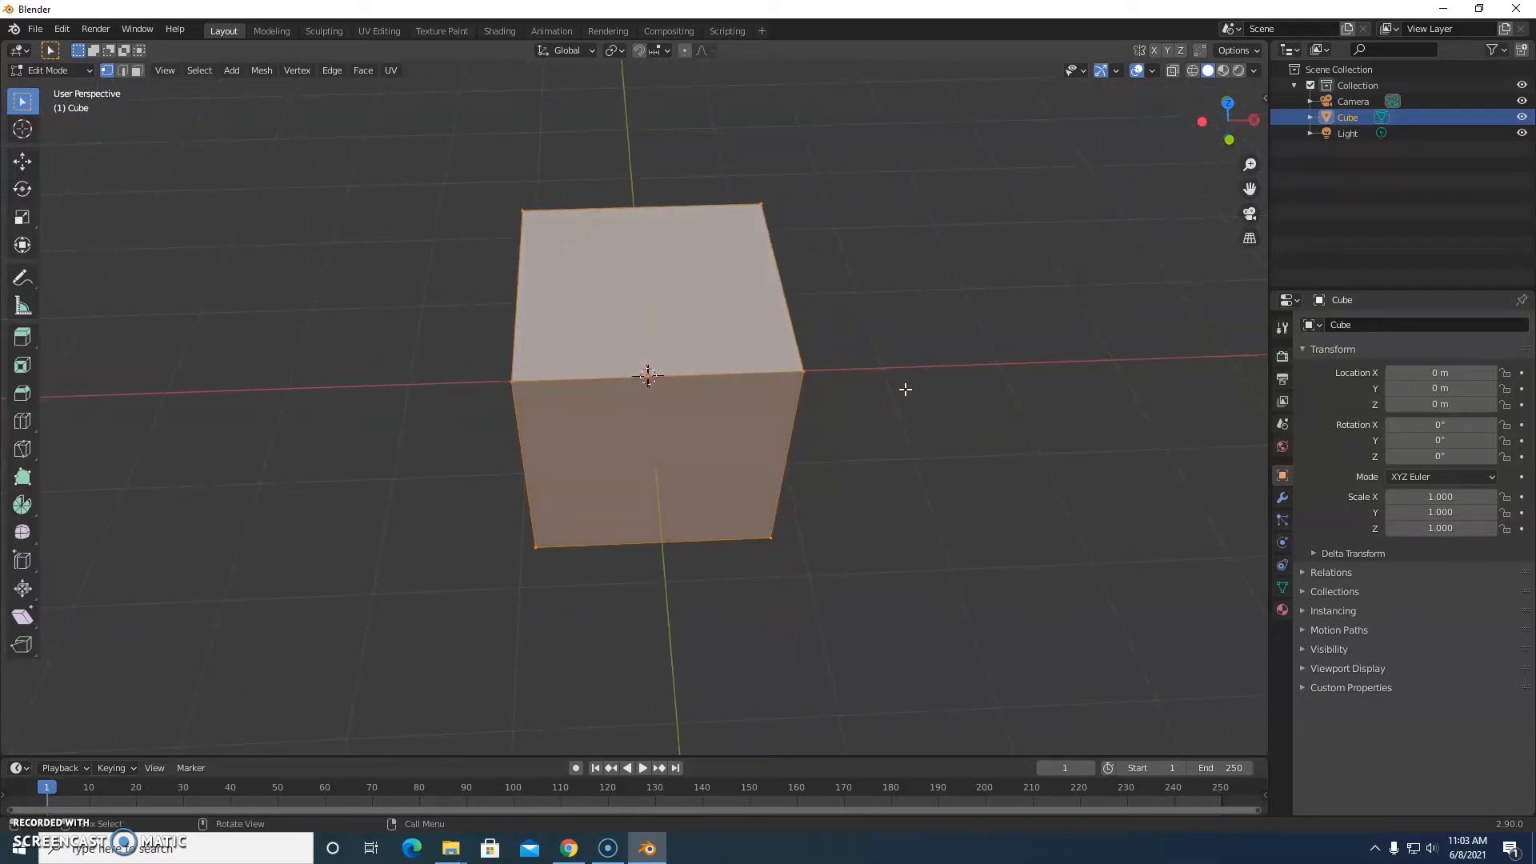
{"action": "key", "text": "alt+a"}
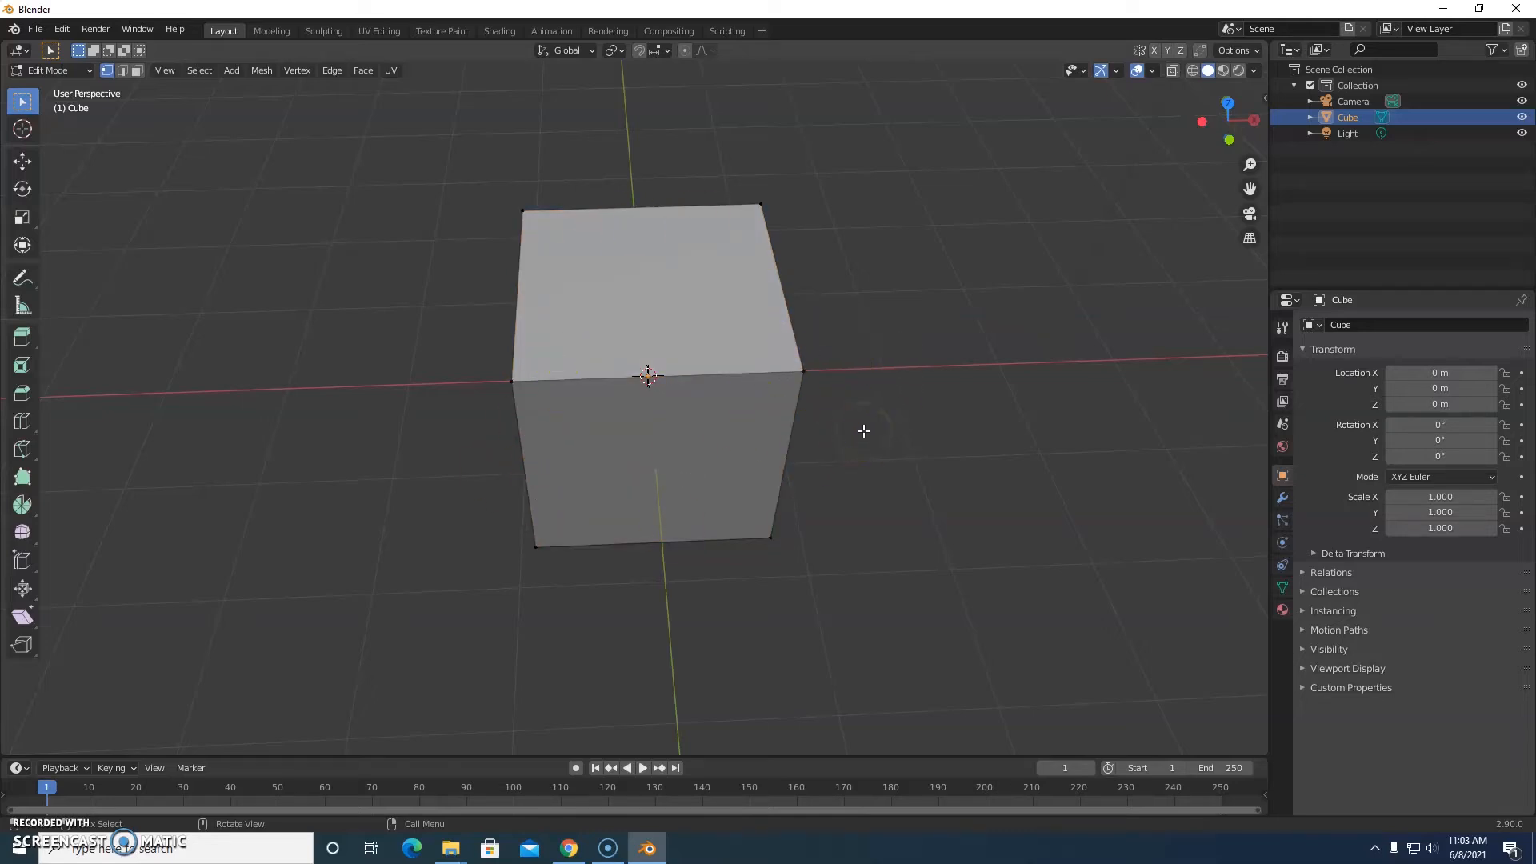
{"action": "key", "text": "a"}
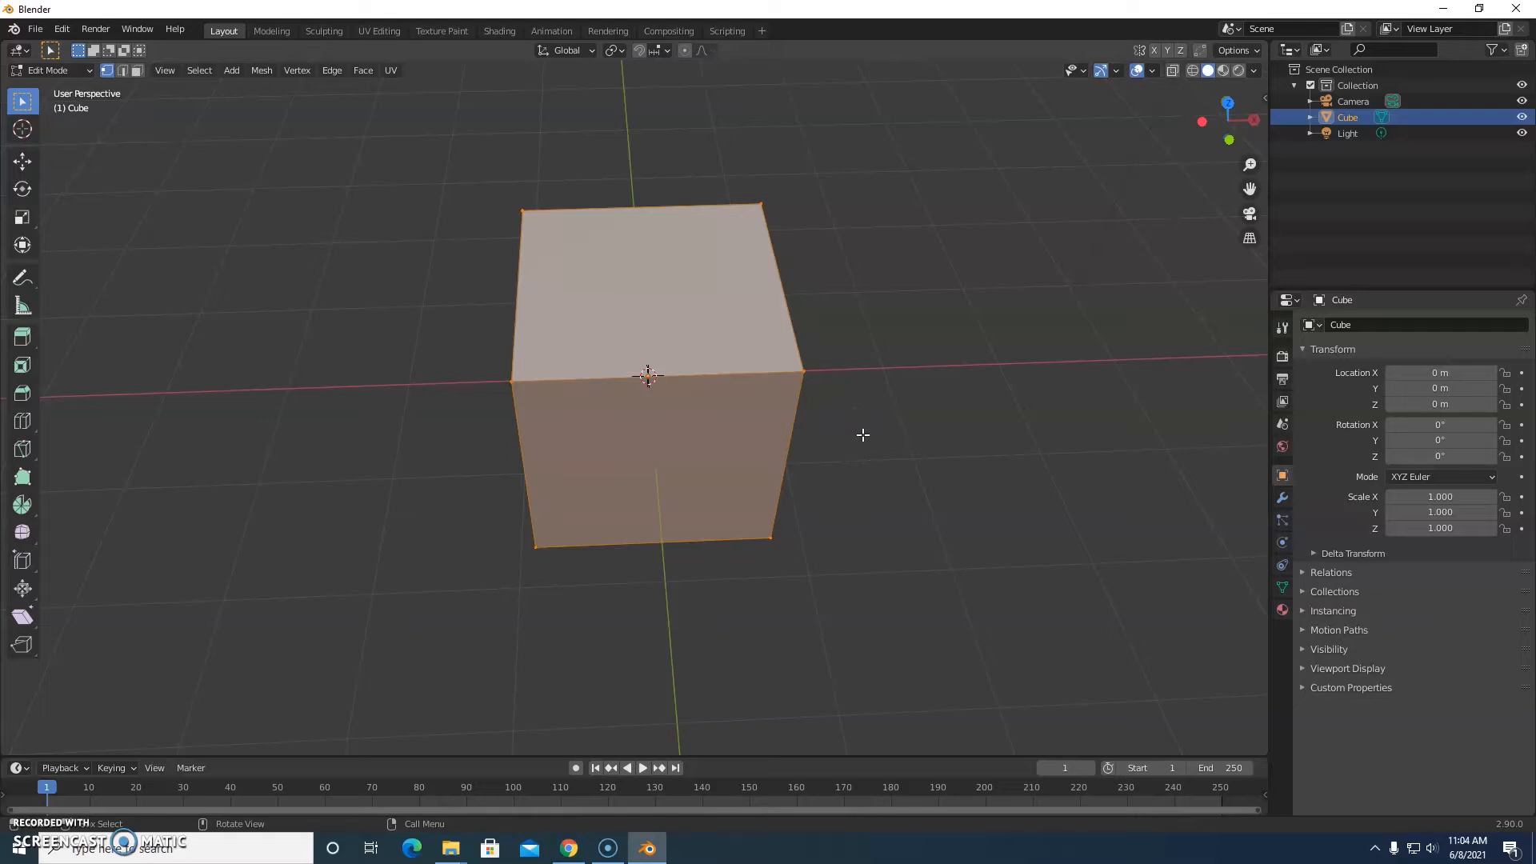
{"action": "key", "text": "alt+a"}
{"action": "key", "text": "a"}
{"action": "key", "text": "alt+a"}
{"action": "key", "text": "a"}
{"action": "key", "text": "alt+a"}
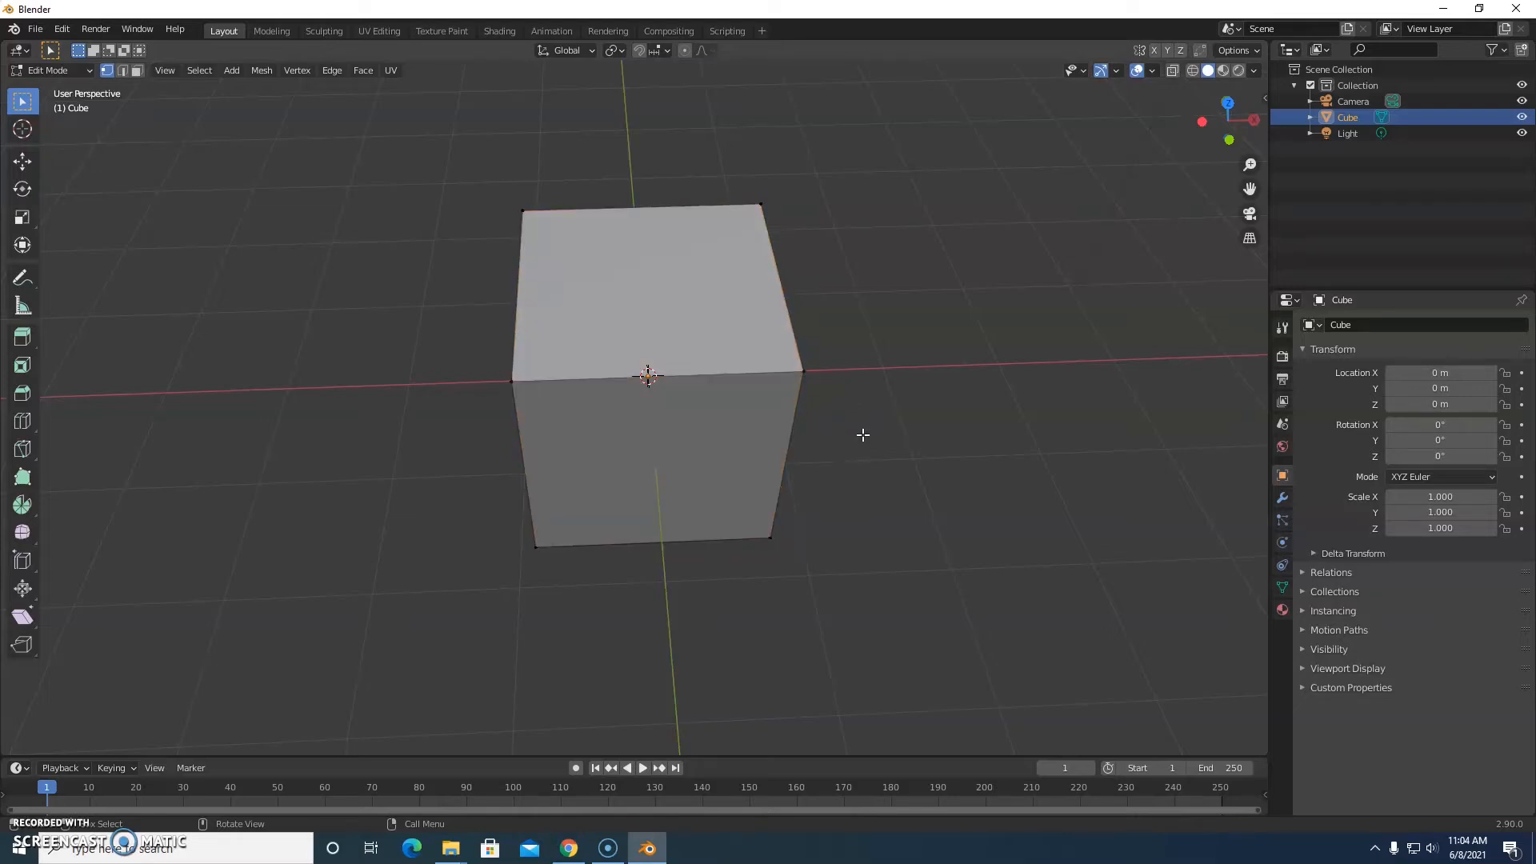
{"action": "key", "text": "a"}
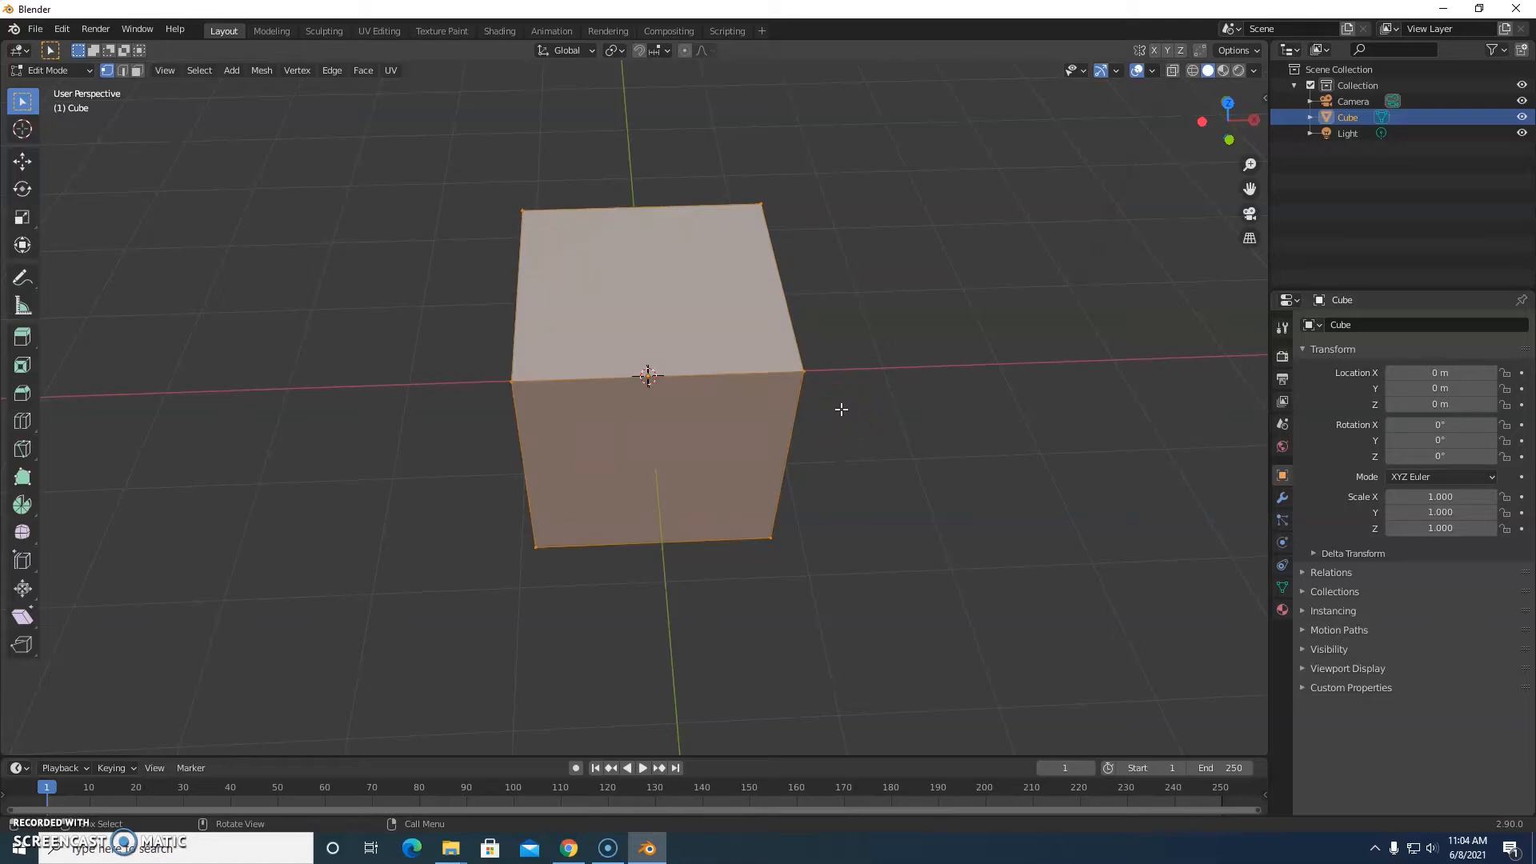
Return to the top view and delete all vertices of the cube.
{"action": "key", "text": "KP_7"}
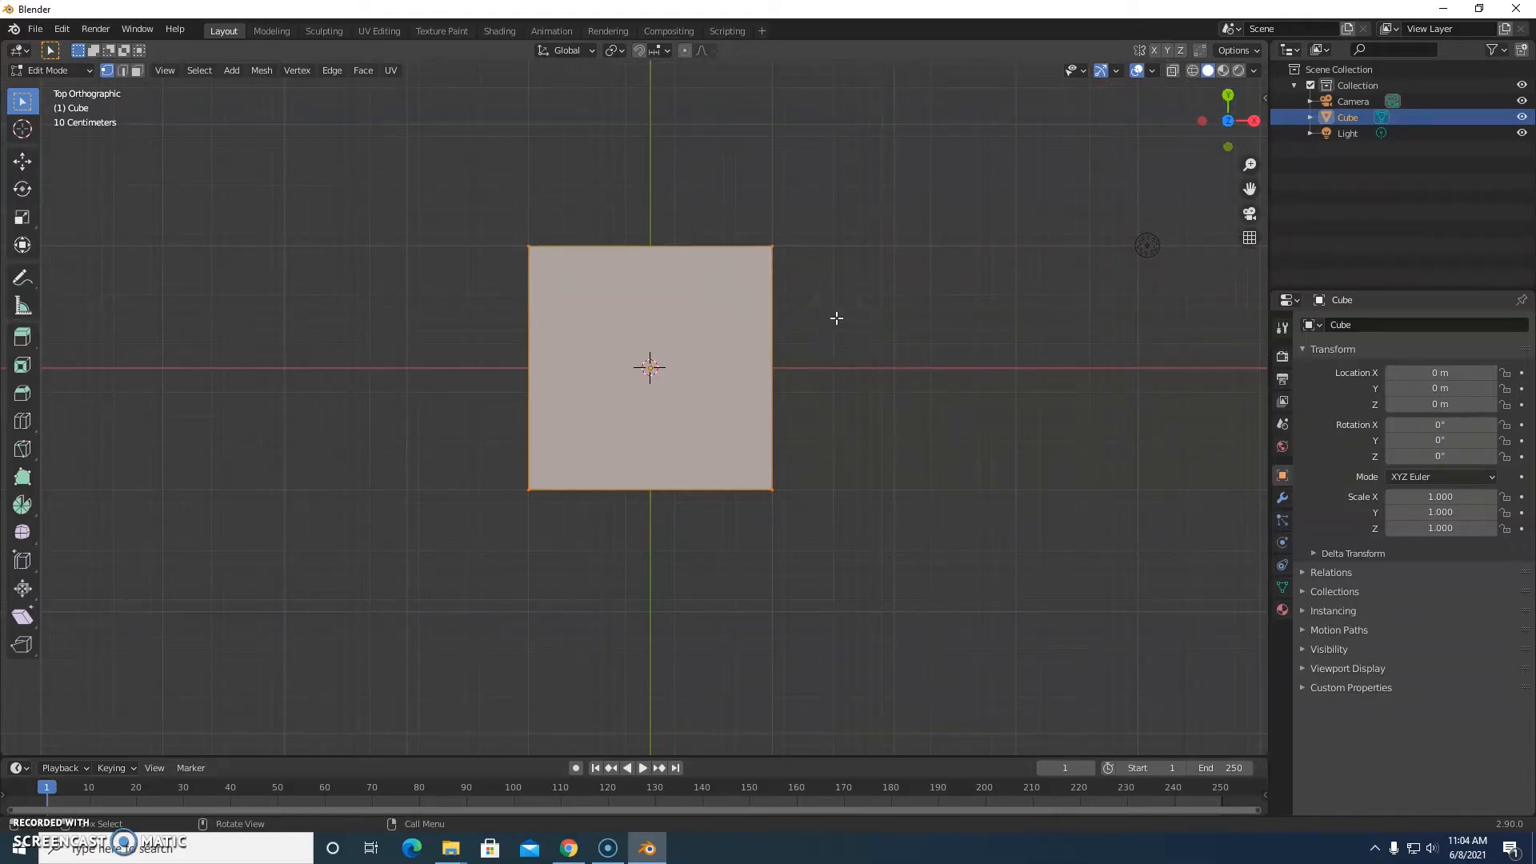
{"action": "key", "text": "x"}
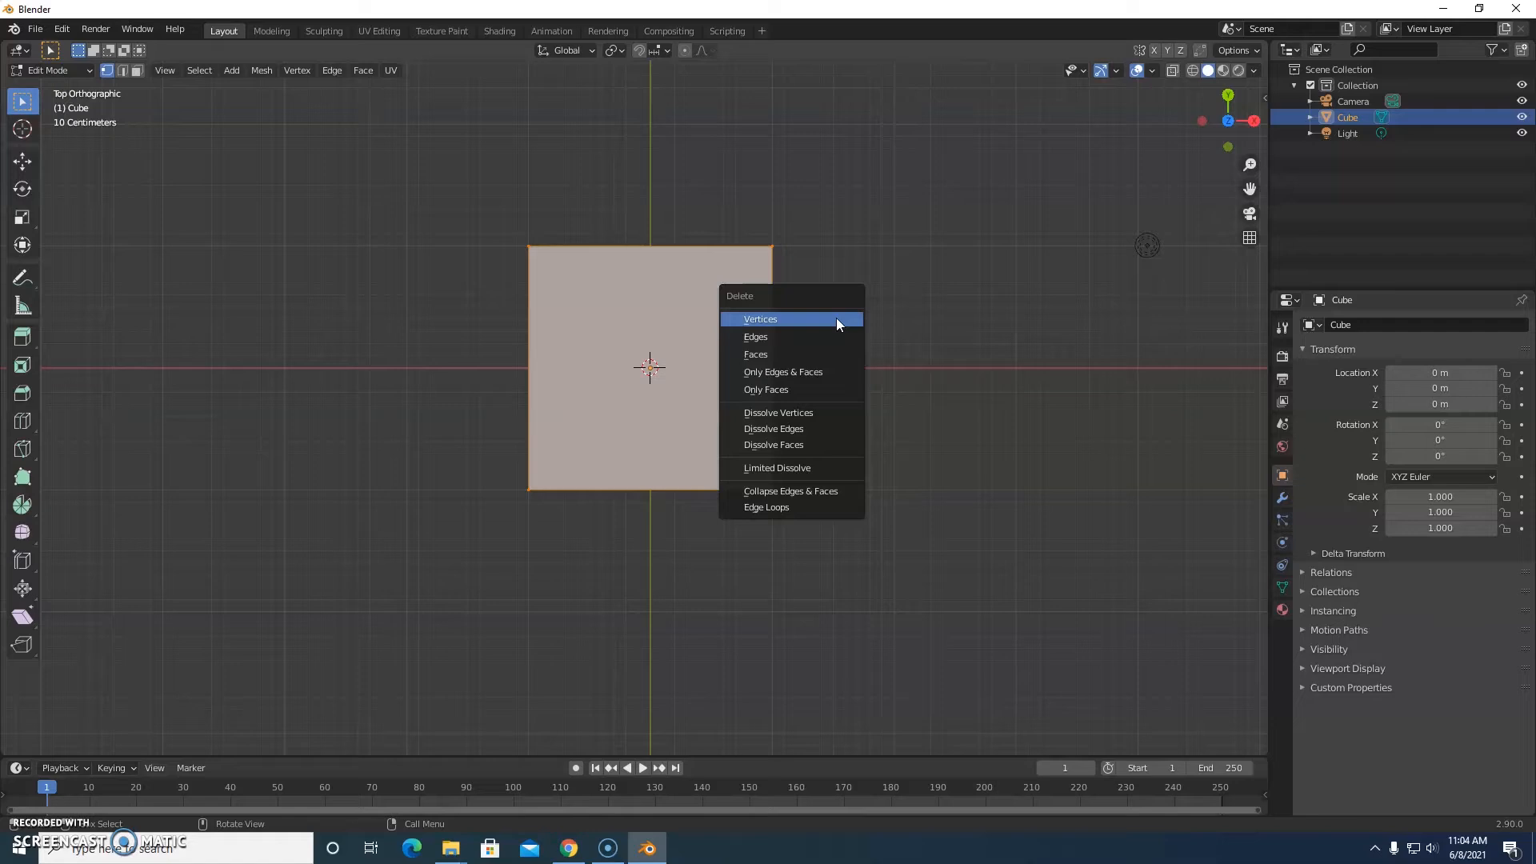
{"action": "left_click", "coordinate": [771, 320]}
{"action": "left_click", "coordinate": [783, 328]}
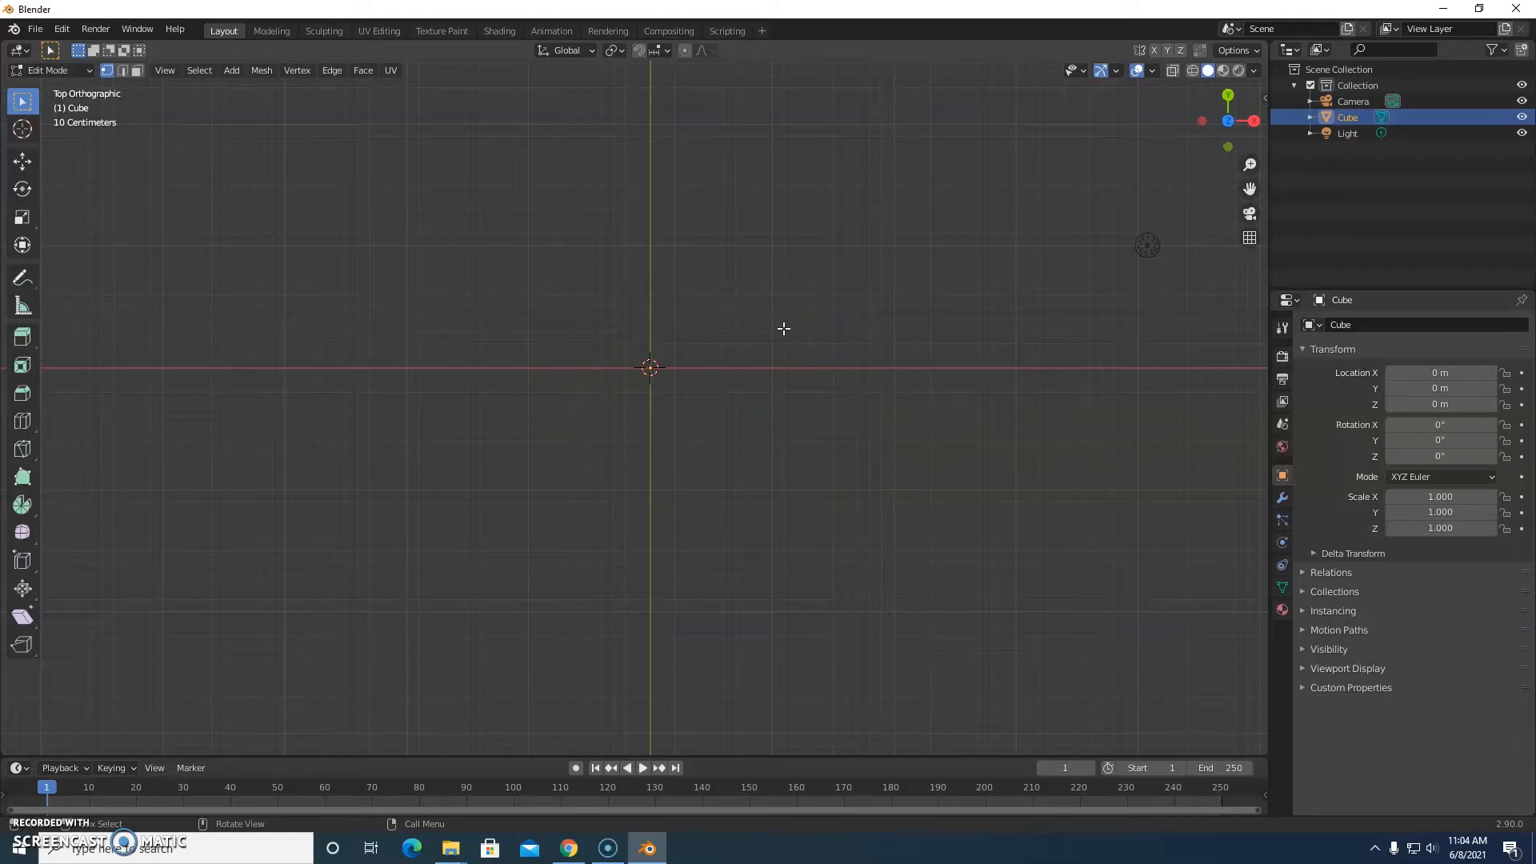
Rename the Cube object to Spoon.
{"action": "left_click", "coordinate": [1344, 119]}
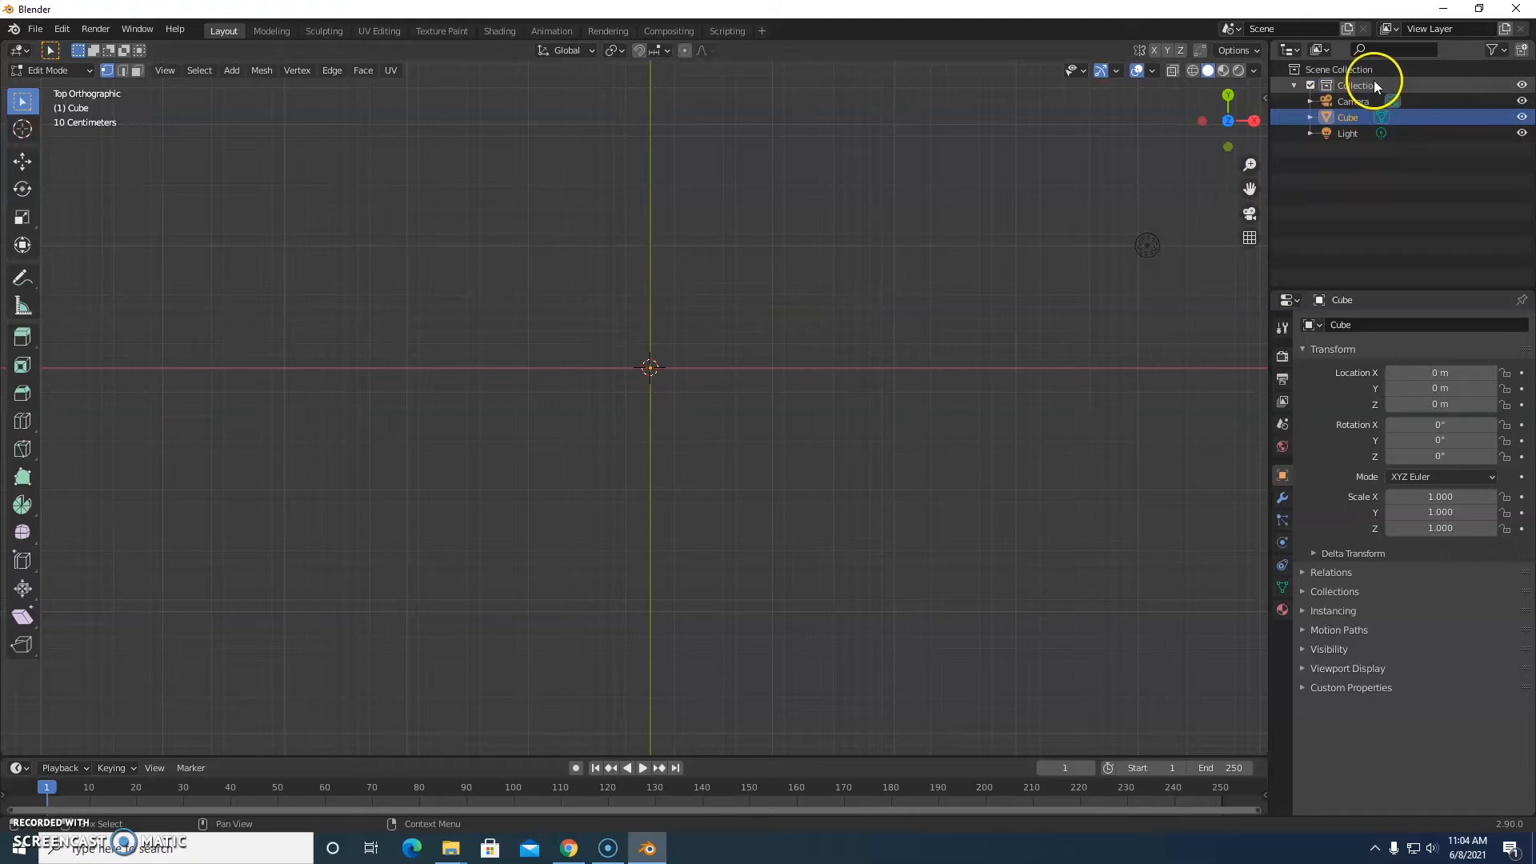
{"action": "double_click", "coordinate": [1351, 118]}
{"action": "type", "text": "Sp"}
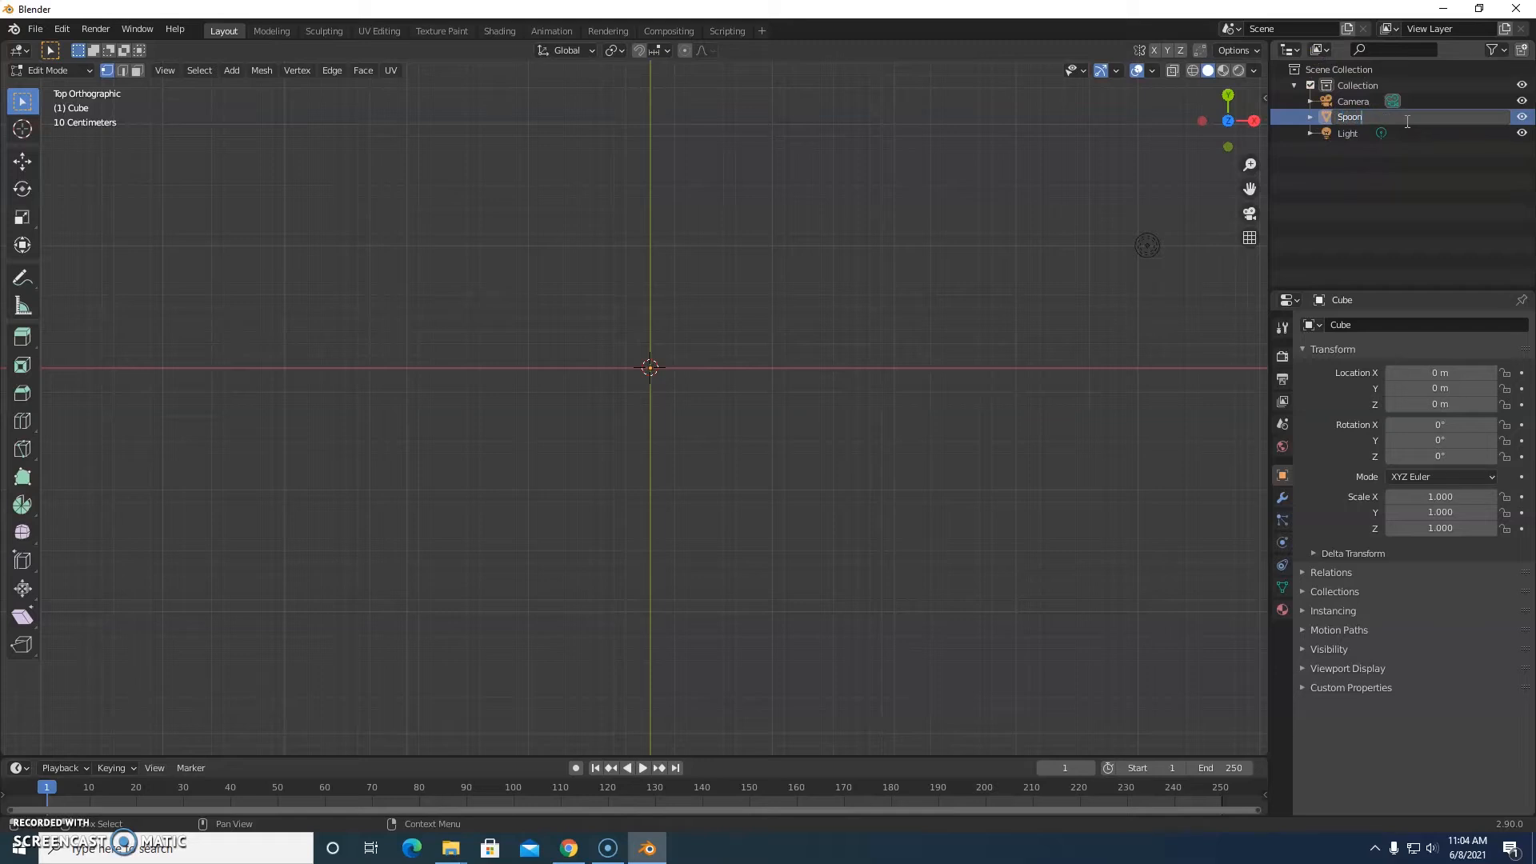
{"action": "type", "text": "oon"}
{"action": "key", "text": "Return"}
{"action": "left_click", "coordinate": [1361, 136]}
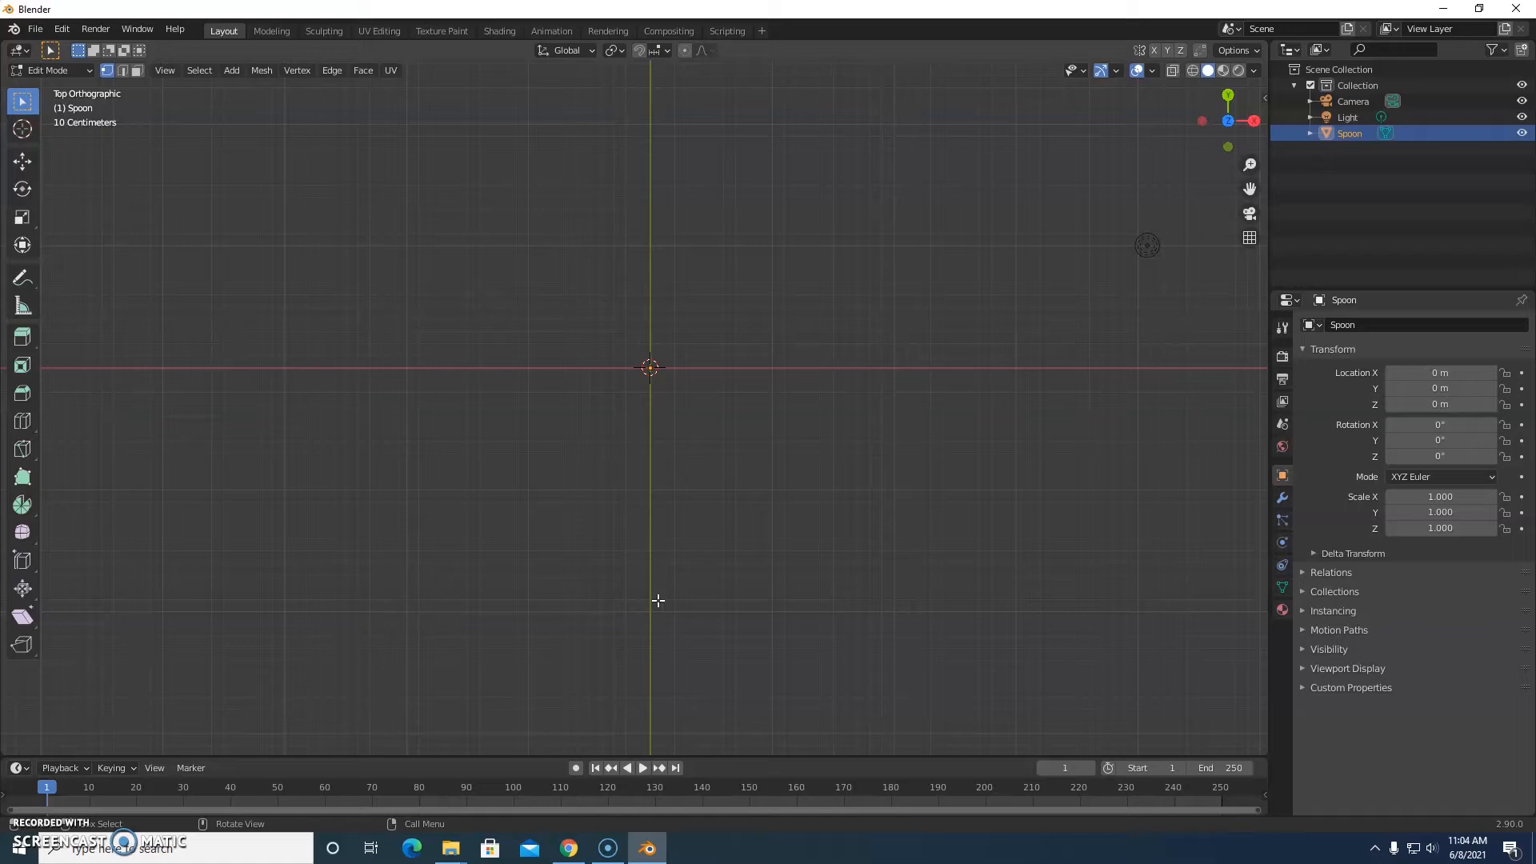
Trace a spoon outline of connected vertices around the Y axis, from the handle's lower end counter-clockwise around the bowl and back, leaving a small gap.
{"action": "key", "text": "ctrl"}
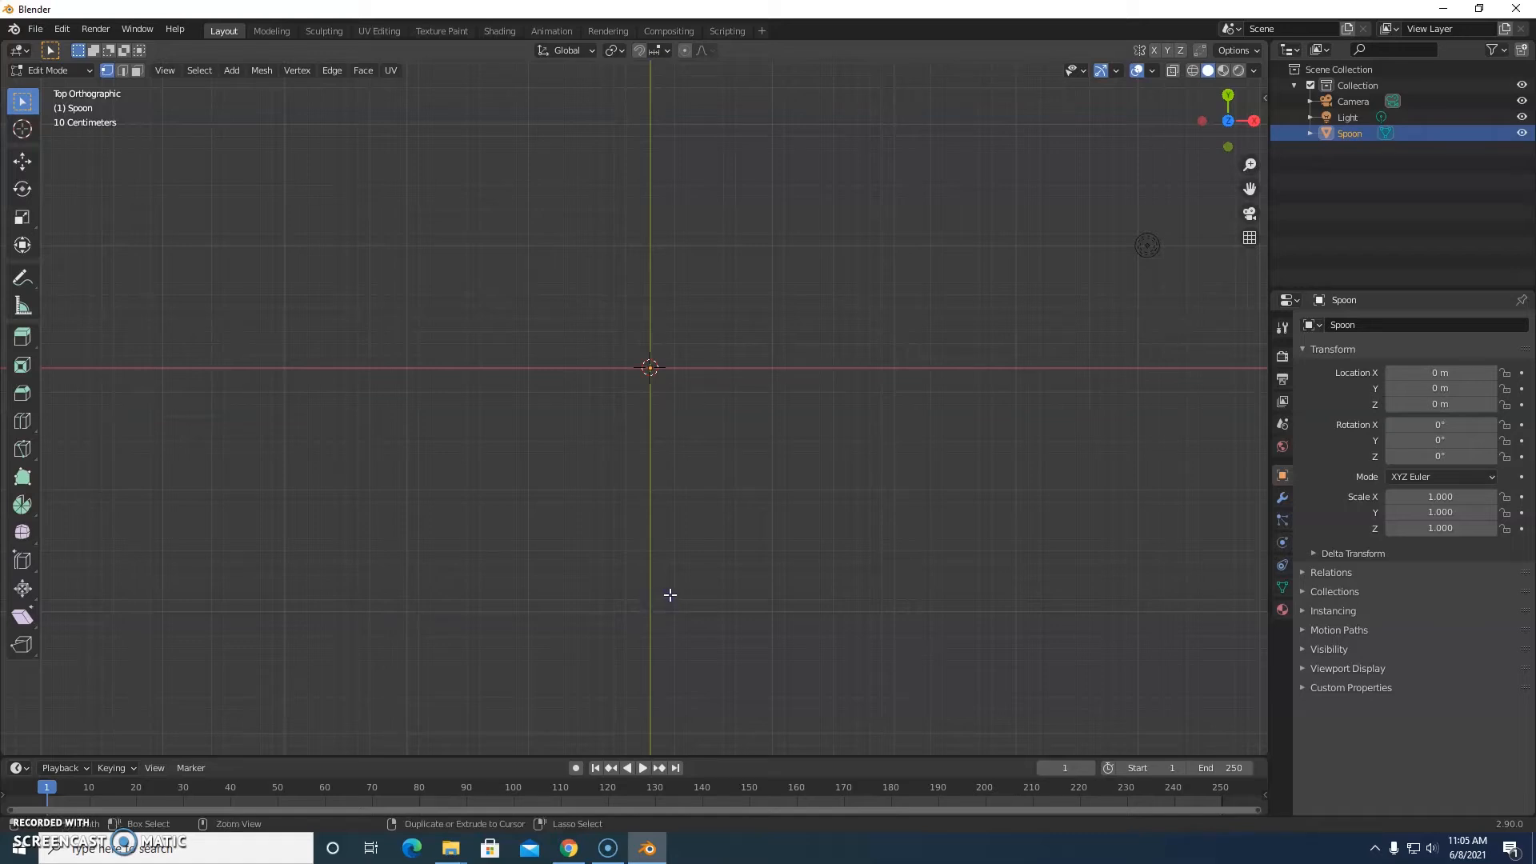
{"action": "right_click", "coordinate": [659, 596], "text": "ctrl"}
{"action": "right_click", "coordinate": [709, 551], "text": "ctrl"}
{"action": "right_click", "coordinate": [709, 522], "text": "ctrl"}
{"action": "right_click", "coordinate": [702, 500], "text": "ctrl"}
{"action": "right_click", "coordinate": [689, 482], "text": "ctrl"}
{"action": "right_click", "coordinate": [675, 437], "text": "ctrl"}
{"action": "right_click", "coordinate": [676, 415], "text": "ctrl"}
{"action": "right_click", "coordinate": [691, 363], "text": "ctrl"}
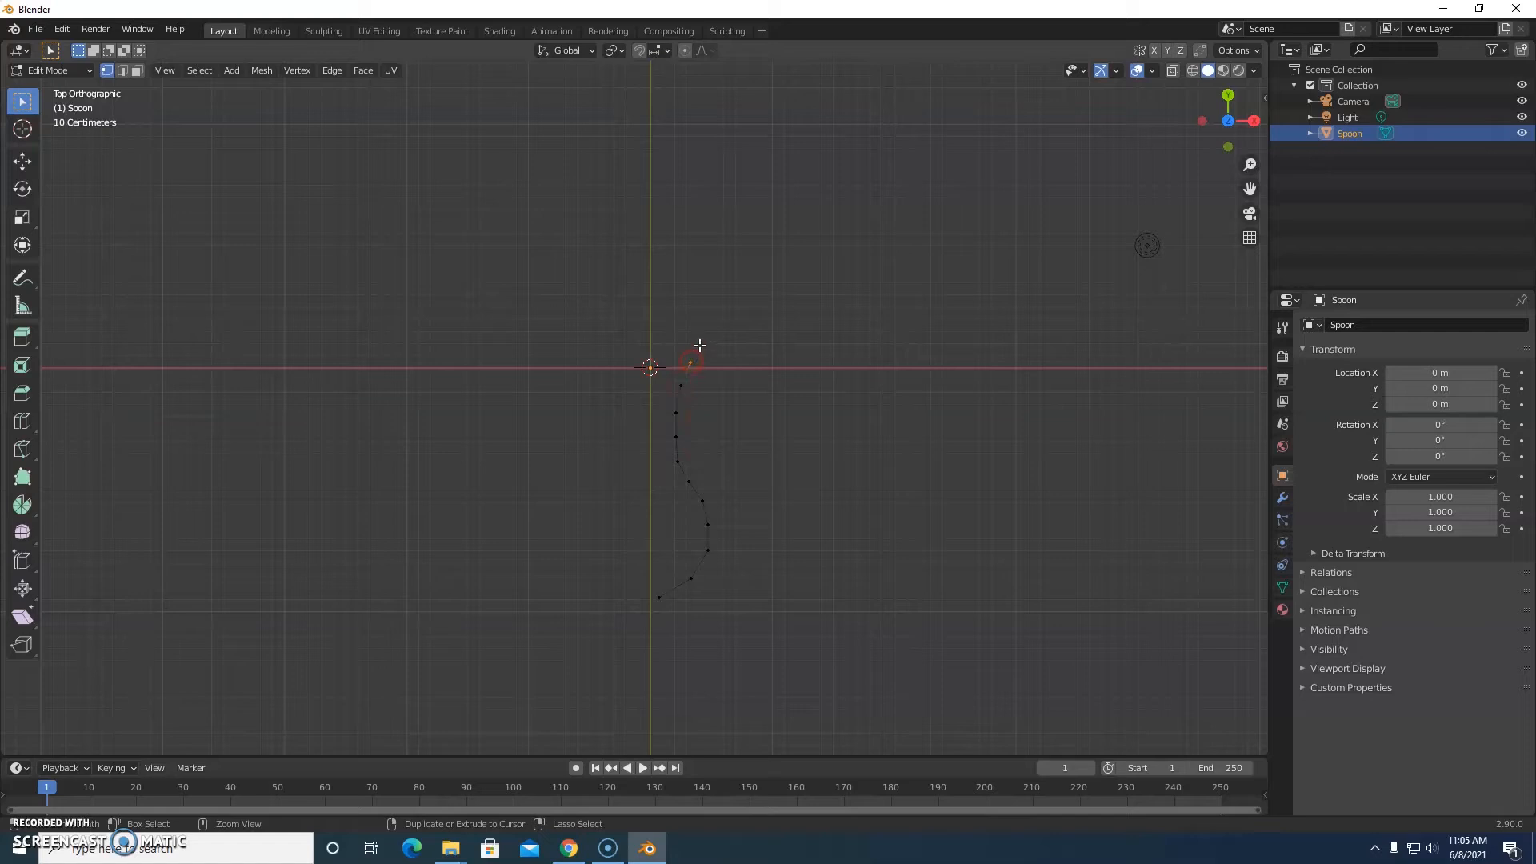
{"action": "right_click", "coordinate": [724, 306], "text": "ctrl"}
{"action": "right_click", "coordinate": [738, 286], "text": "ctrl"}
{"action": "right_click", "coordinate": [750, 247], "text": "ctrl"}
{"action": "right_click", "coordinate": [743, 203], "text": "ctrl"}
{"action": "right_click", "coordinate": [733, 181], "text": "ctrl"}
{"action": "right_click", "coordinate": [702, 160], "text": "ctrl"}
{"action": "right_click", "coordinate": [670, 148], "text": "ctrl"}
{"action": "right_click", "coordinate": [612, 149], "text": "ctrl"}
{"action": "right_click", "coordinate": [596, 166], "text": "ctrl"}
{"action": "right_click", "coordinate": [578, 216], "text": "ctrl"}
{"action": "right_click", "coordinate": [570, 250], "text": "ctrl"}
{"action": "right_click", "coordinate": [575, 278], "text": "ctrl"}
{"action": "right_click", "coordinate": [579, 304], "text": "ctrl"}
{"action": "right_click", "coordinate": [594, 327], "text": "ctrl"}
{"action": "right_click", "coordinate": [609, 354], "text": "ctrl"}
{"action": "right_click", "coordinate": [618, 374], "text": "ctrl"}
{"action": "right_click", "coordinate": [626, 405], "text": "ctrl"}
{"action": "right_click", "coordinate": [629, 476], "text": "ctrl"}
{"action": "right_click", "coordinate": [613, 497], "text": "ctrl"}
{"action": "right_click", "coordinate": [607, 518], "text": "ctrl"}
{"action": "right_click", "coordinate": [601, 540], "text": "ctrl"}
{"action": "right_click", "coordinate": [608, 585], "text": "ctrl"}
{"action": "right_click", "coordinate": [622, 600], "text": "ctrl"}
{"action": "right_click", "coordinate": [643, 610], "text": "ctrl"}
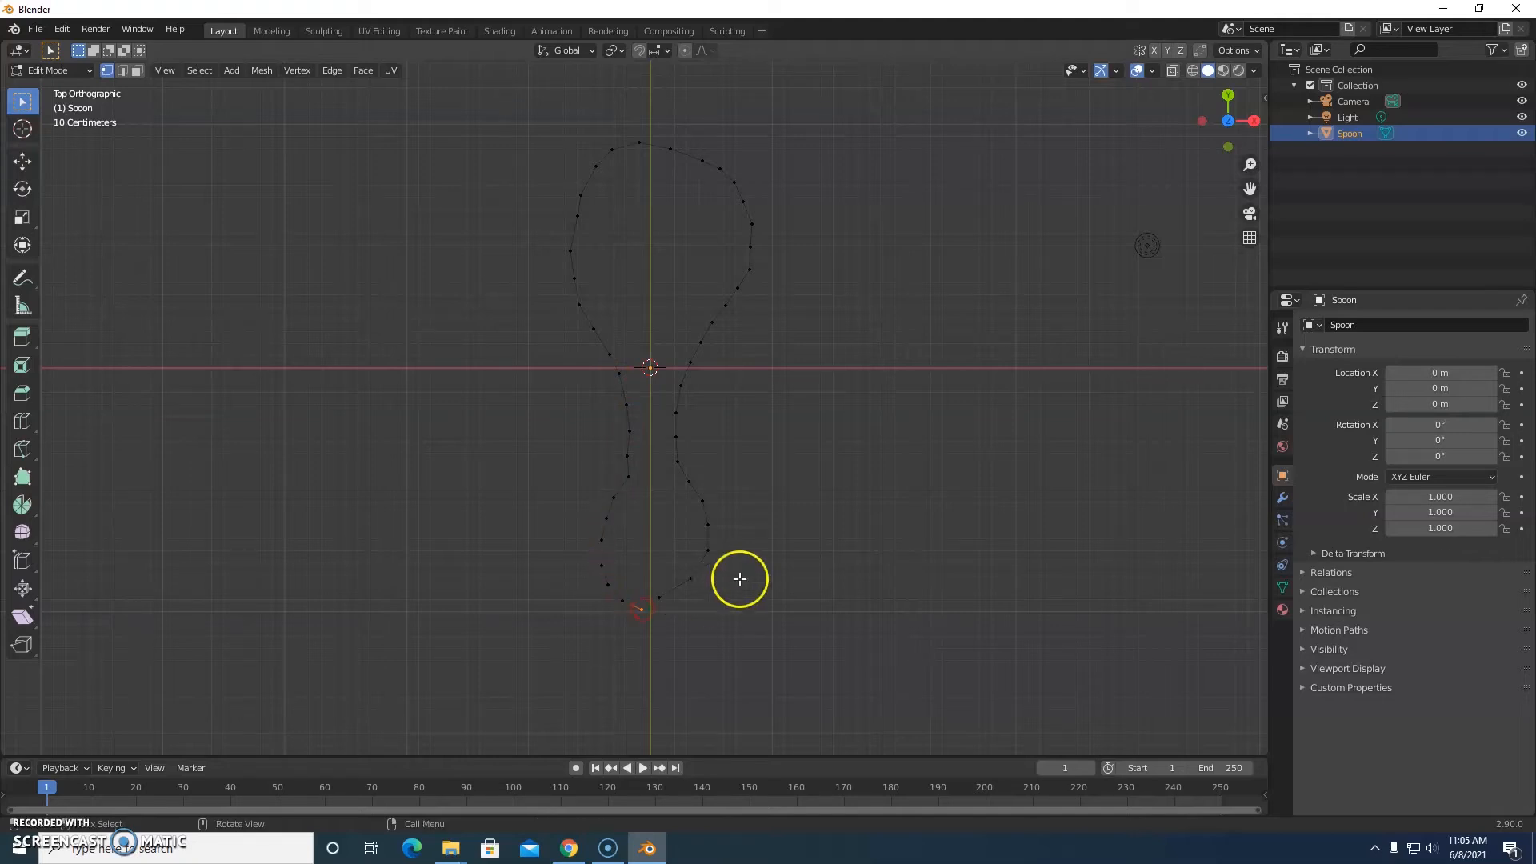
Select the whole spoon outline to check its edges, and clear the selection.
{"action": "left_click", "coordinate": [754, 315]}
{"action": "left_click", "coordinate": [802, 497]}
{"action": "key", "text": "a"}
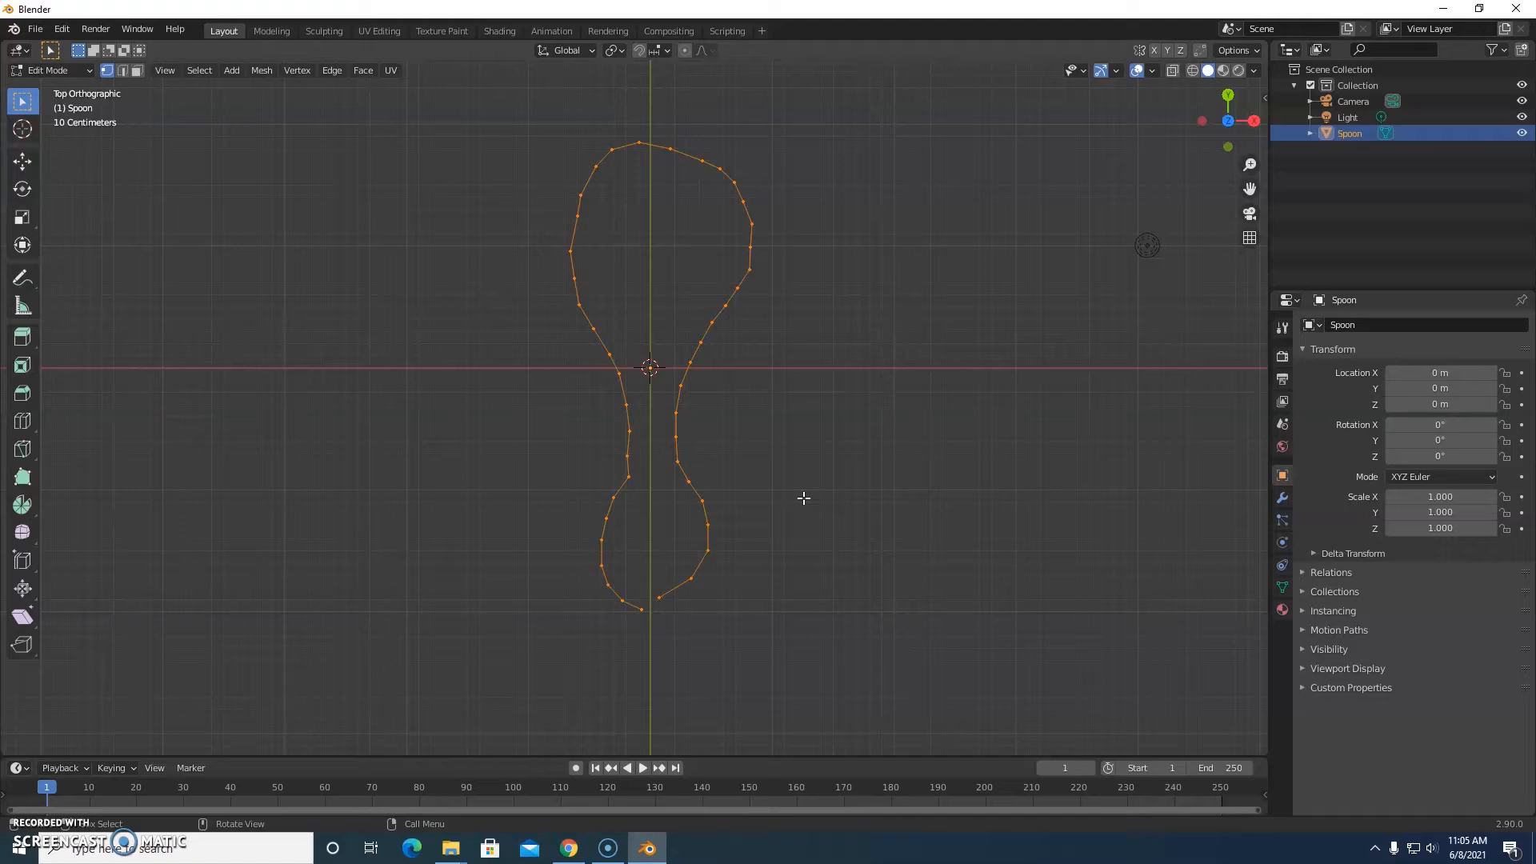
{"action": "key", "text": "alt+a"}
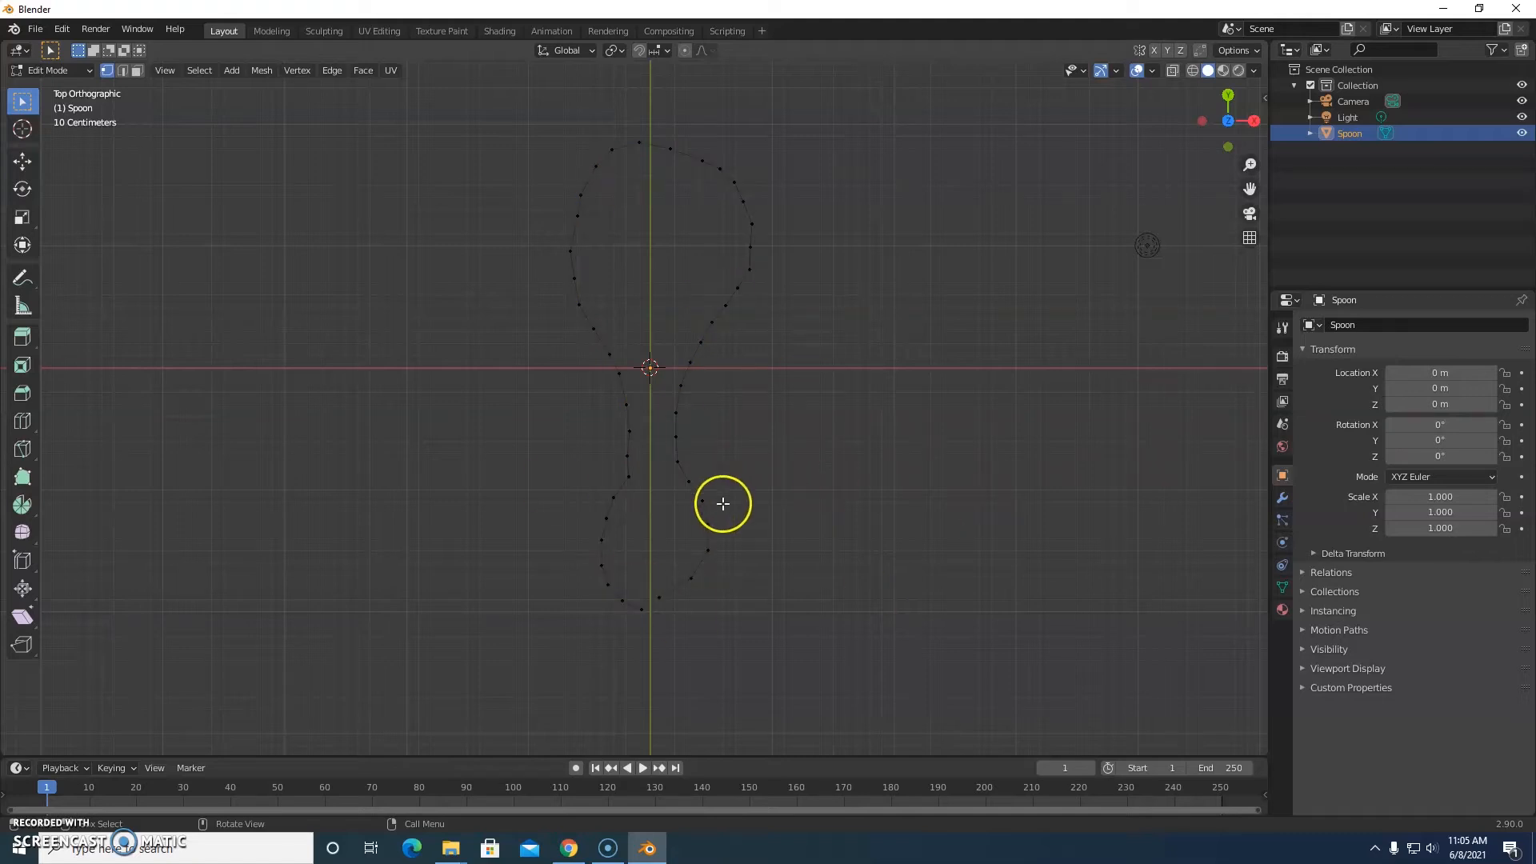
Close the gap at the handle's lower end with a new edge between the two end vertices, and deselect everything.
{"action": "scroll", "coordinate": [661, 652], "scroll_direction": "up", "scroll_amount": 5}
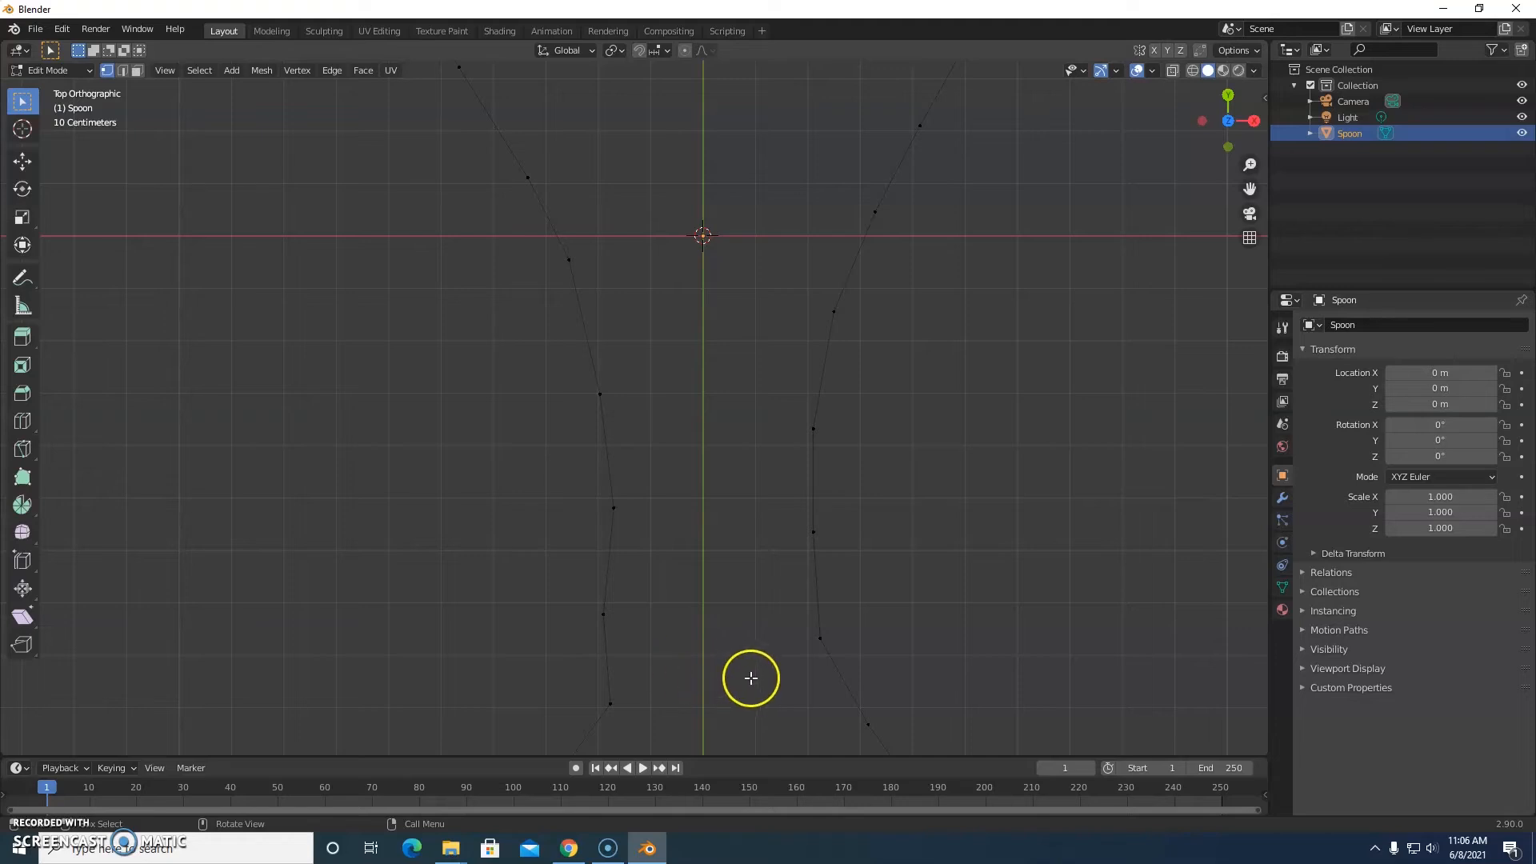
{"action": "middle_click_drag", "start_coordinate": [768, 723], "coordinate": [758, 292], "text": "shift"}
{"action": "middle_click_drag", "start_coordinate": [785, 669], "coordinate": [780, 436], "text": "shift"}
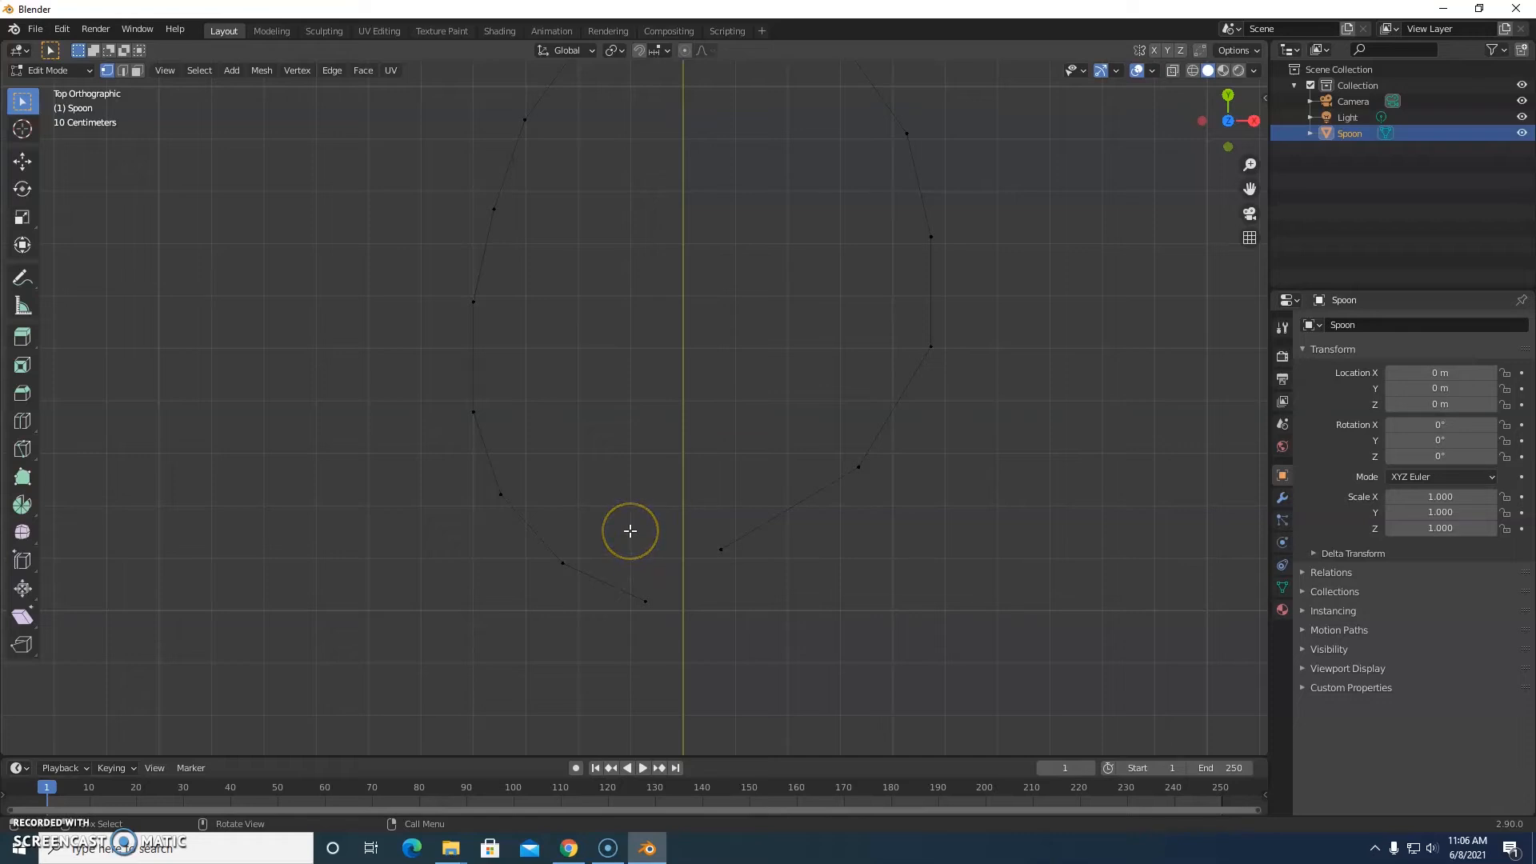
{"action": "key", "text": "b"}
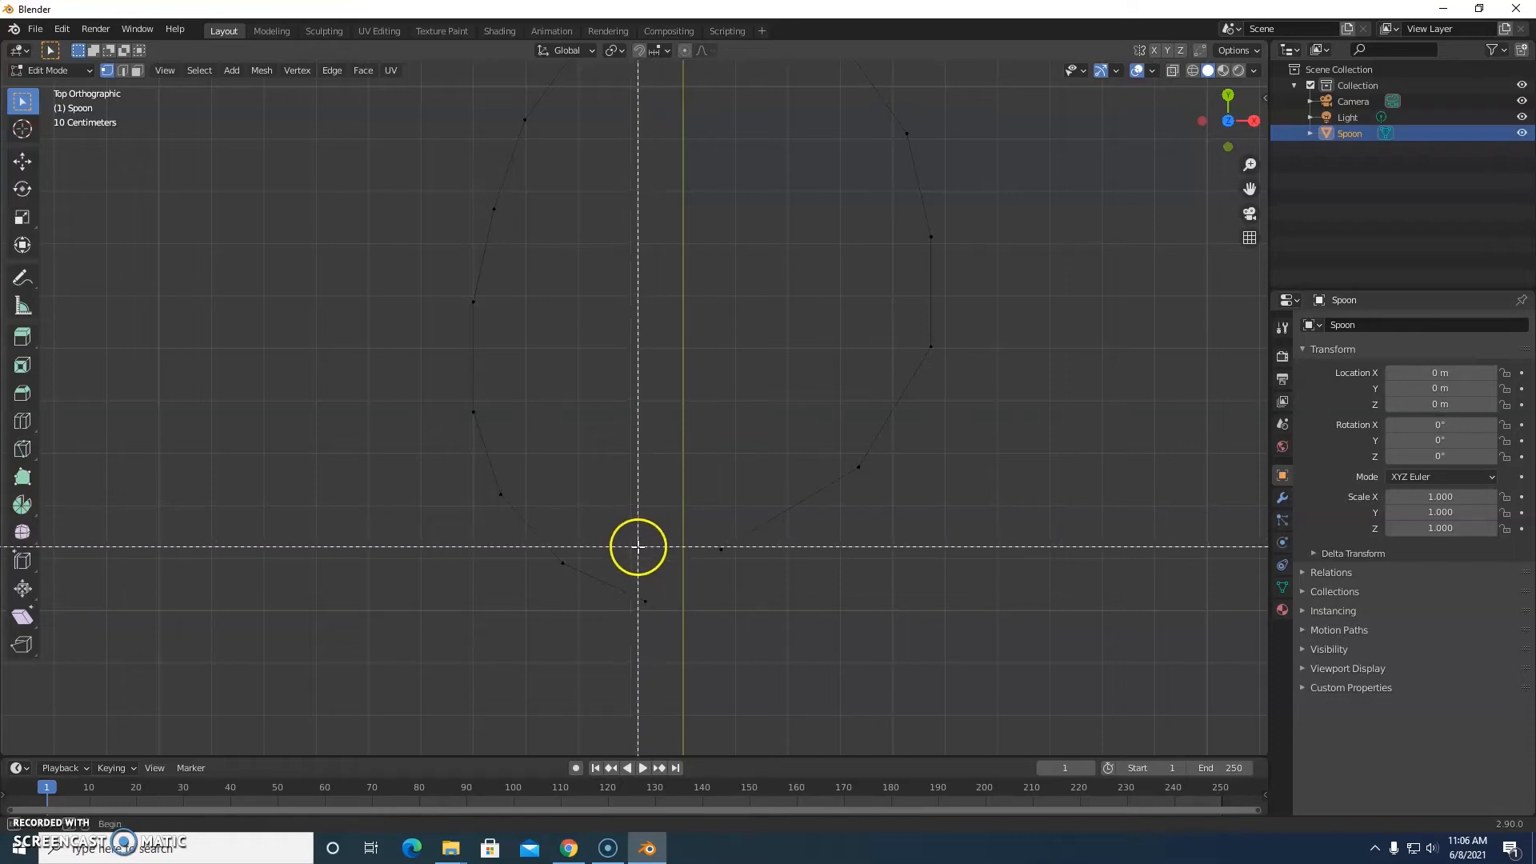
{"action": "right_click", "coordinate": [642, 545]}
{"action": "left_click_drag", "start_coordinate": [676, 574], "coordinate": [736, 623]}
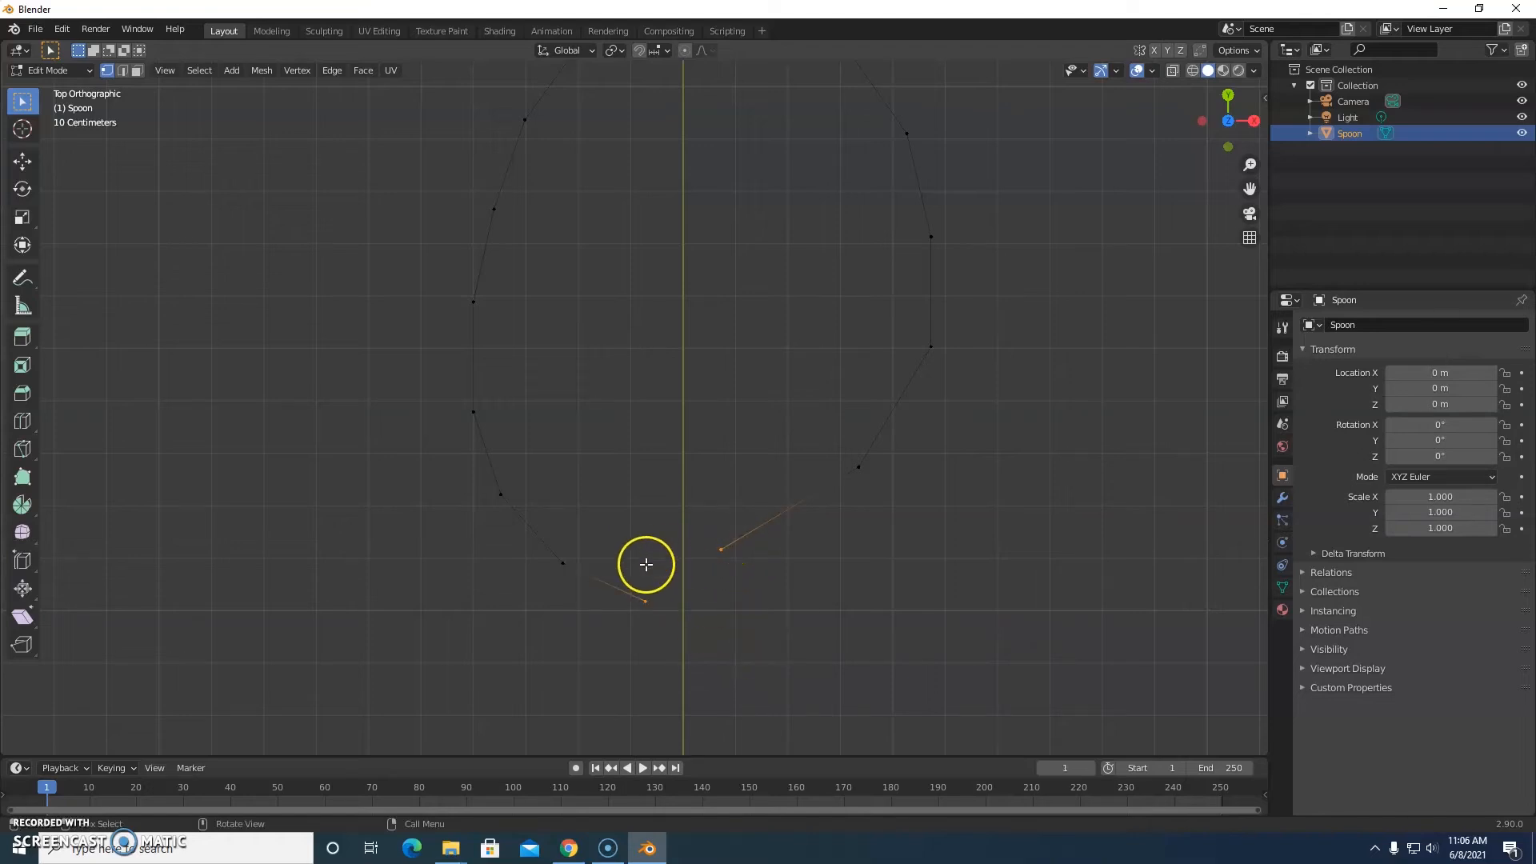
{"action": "right_click", "coordinate": [722, 552]}
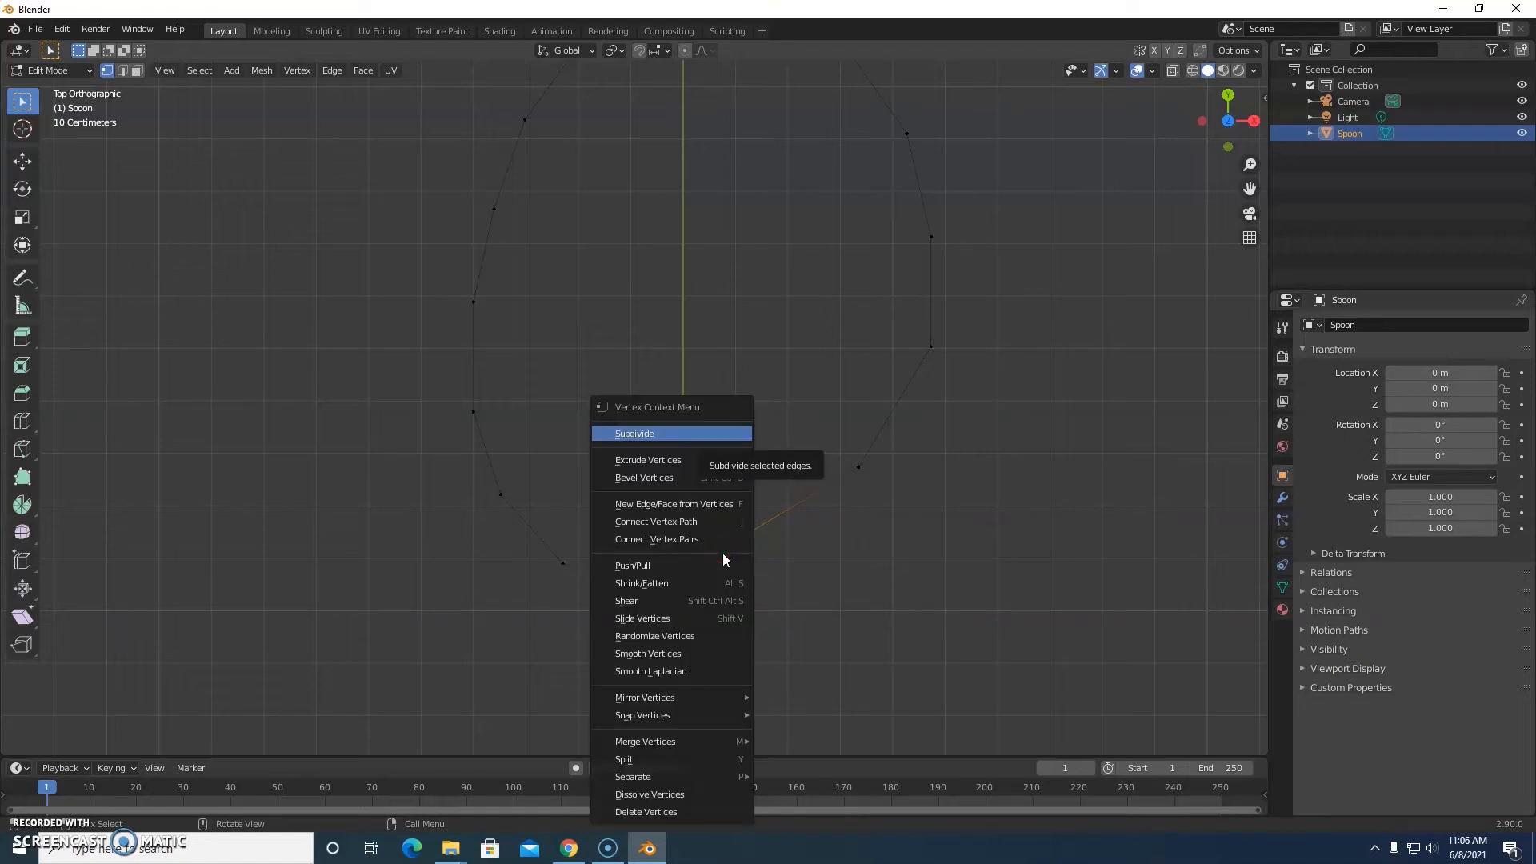
{"action": "left_click", "coordinate": [645, 507]}
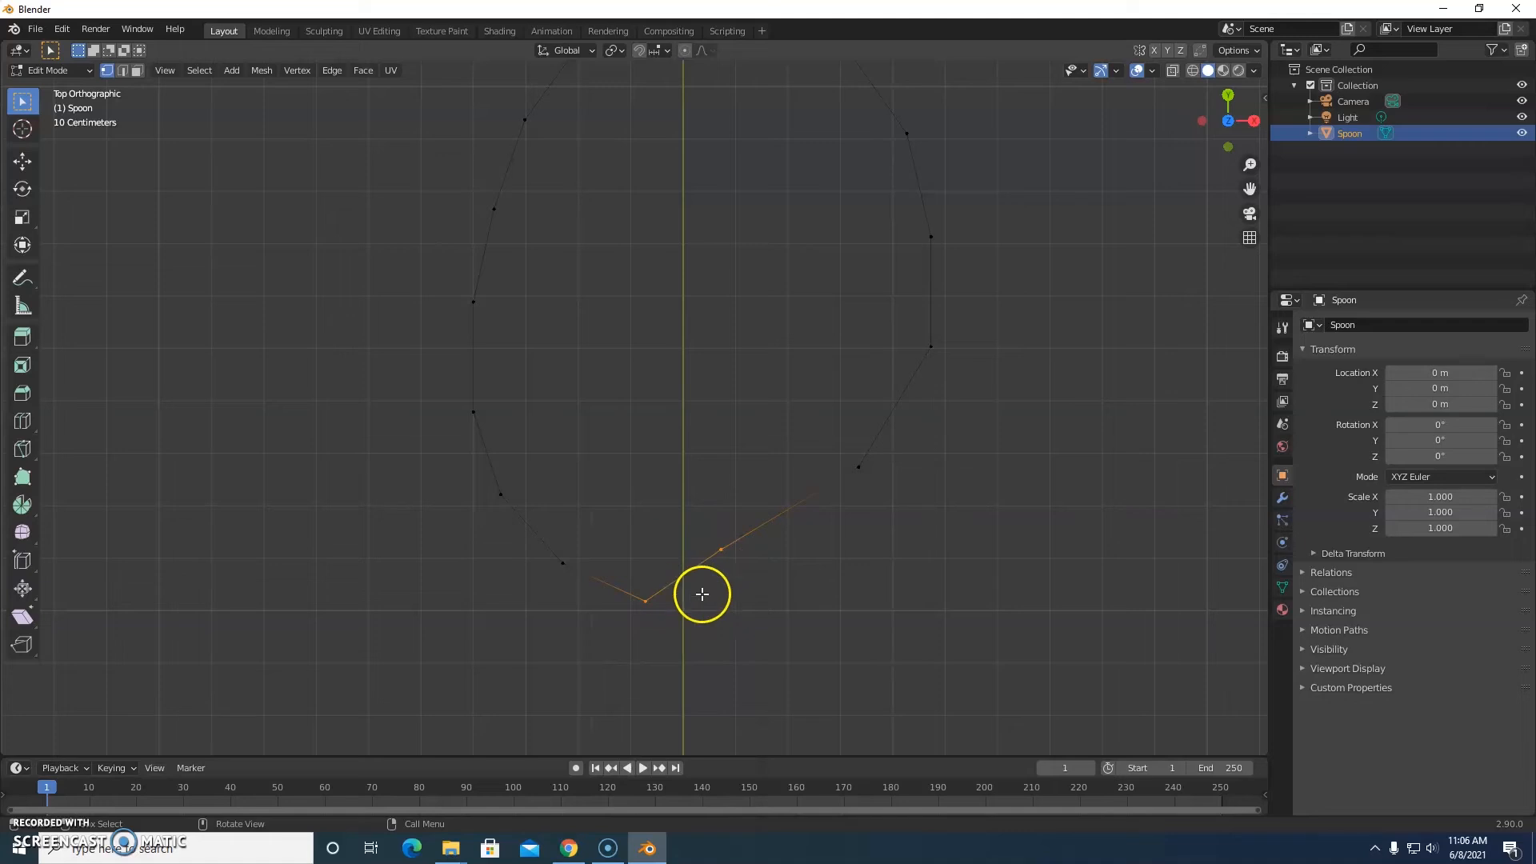
{"action": "key", "text": "a"}
{"action": "key", "text": "alt+a"}
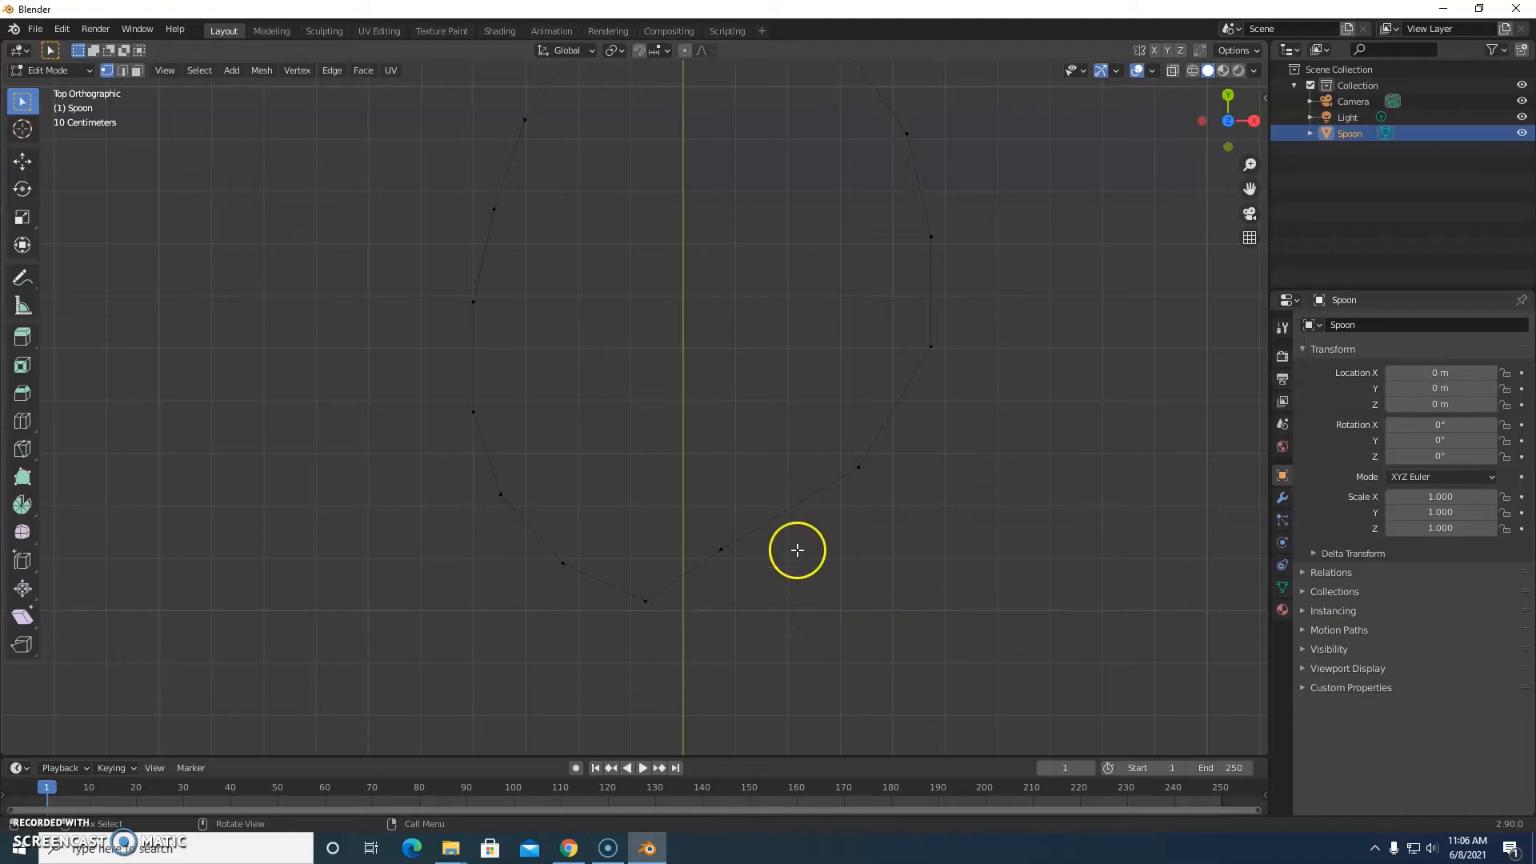
Move the vertex just right of the handle's lowest point about 0.09 m right and 0.05 m down, and deselect all.
{"action": "scroll", "coordinate": [765, 371], "scroll_direction": "down", "scroll_amount": 8}
{"action": "middle_click_drag", "start_coordinate": [791, 302], "coordinate": [882, 489], "text": "shift"}
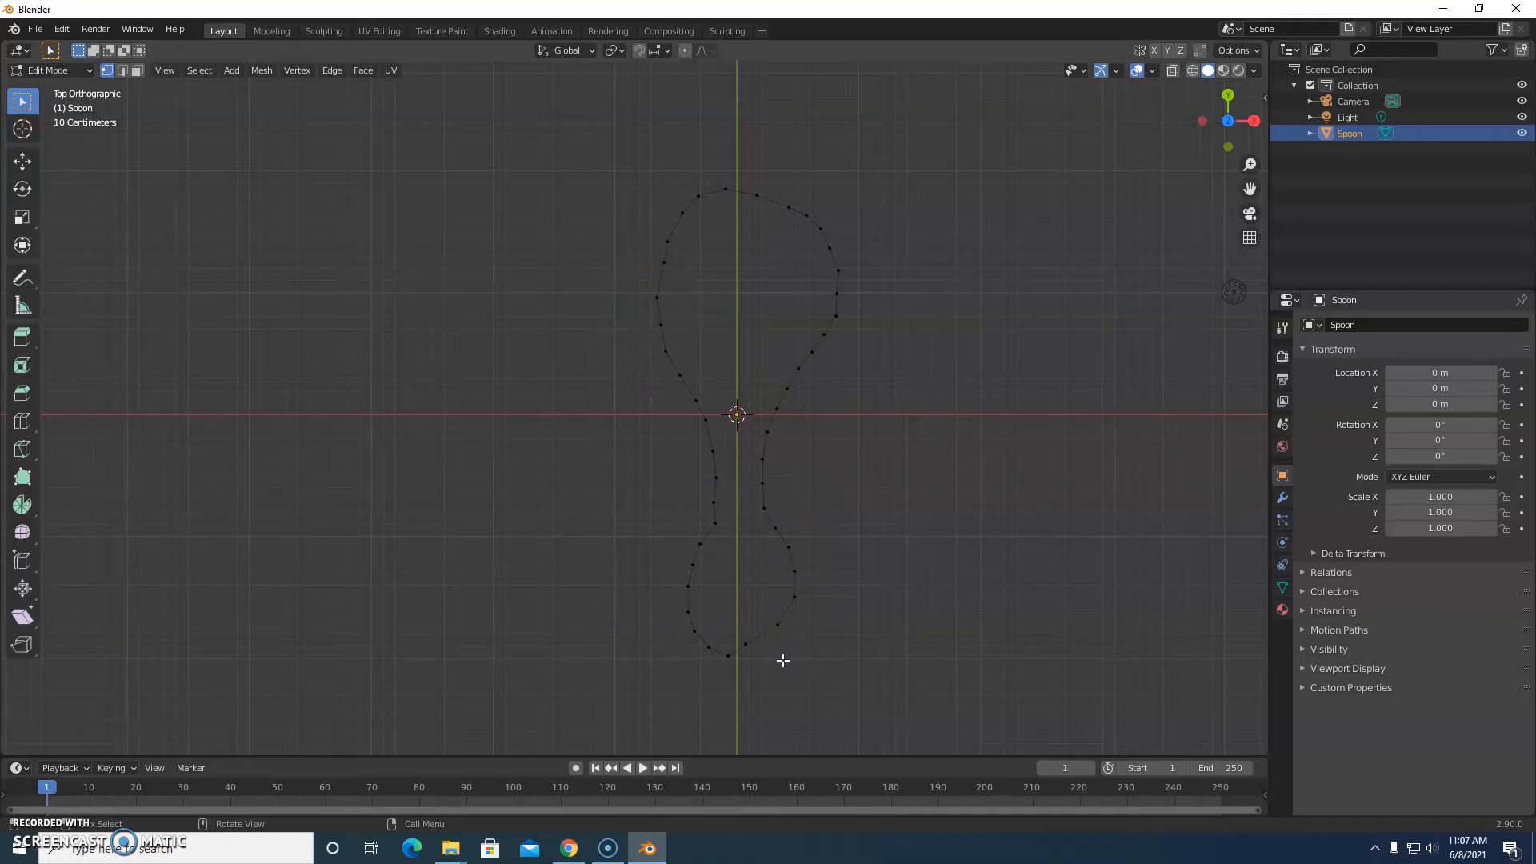
{"action": "key", "text": "b"}
{"action": "left_click_drag", "start_coordinate": [739, 638], "coordinate": [753, 648]}
{"action": "key", "text": "g"}
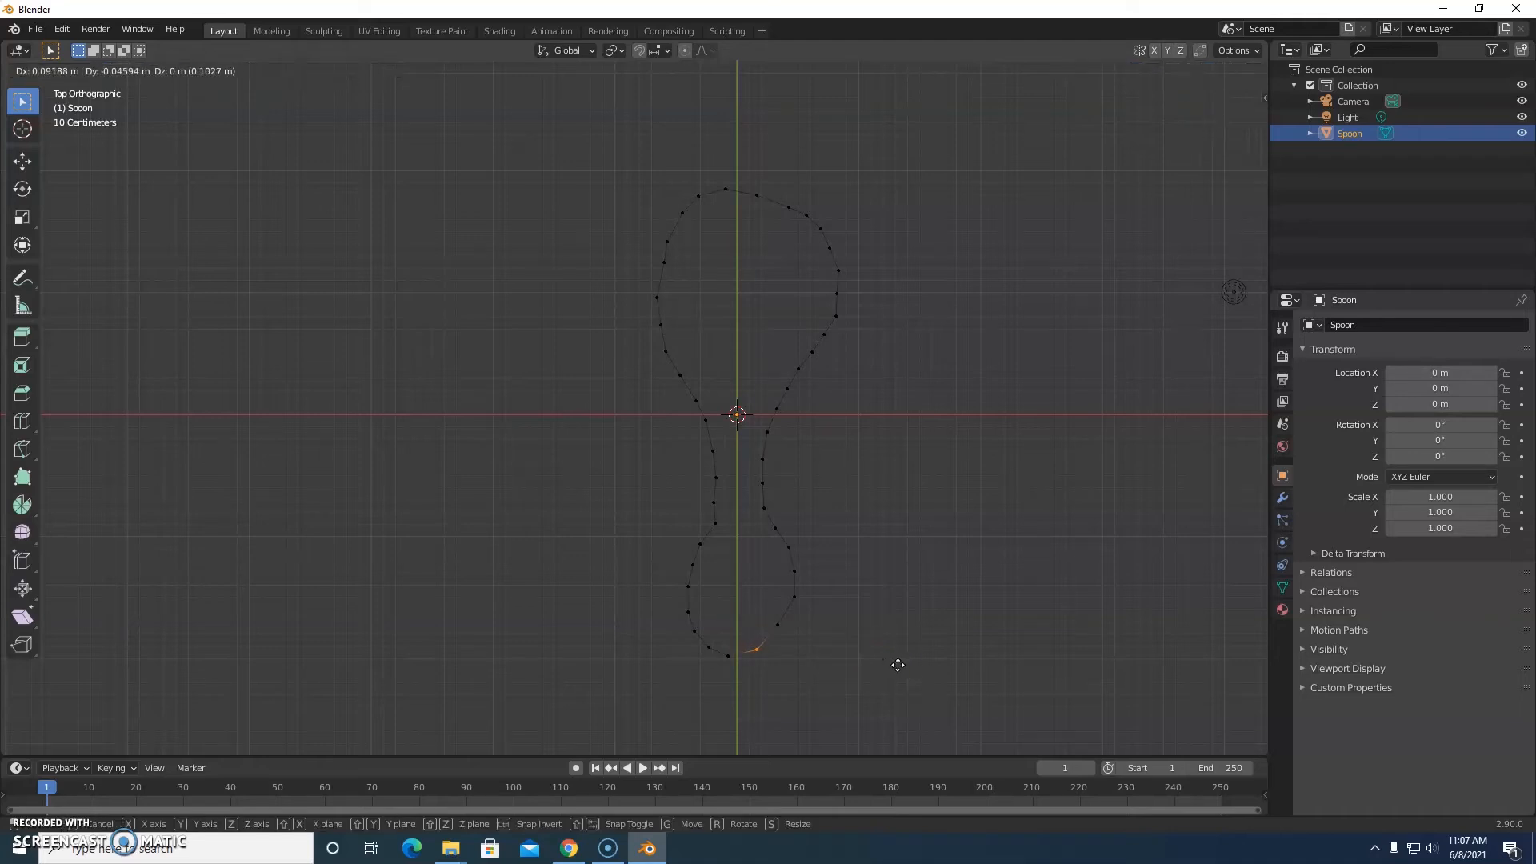
{"action": "left_click", "coordinate": [898, 664]}
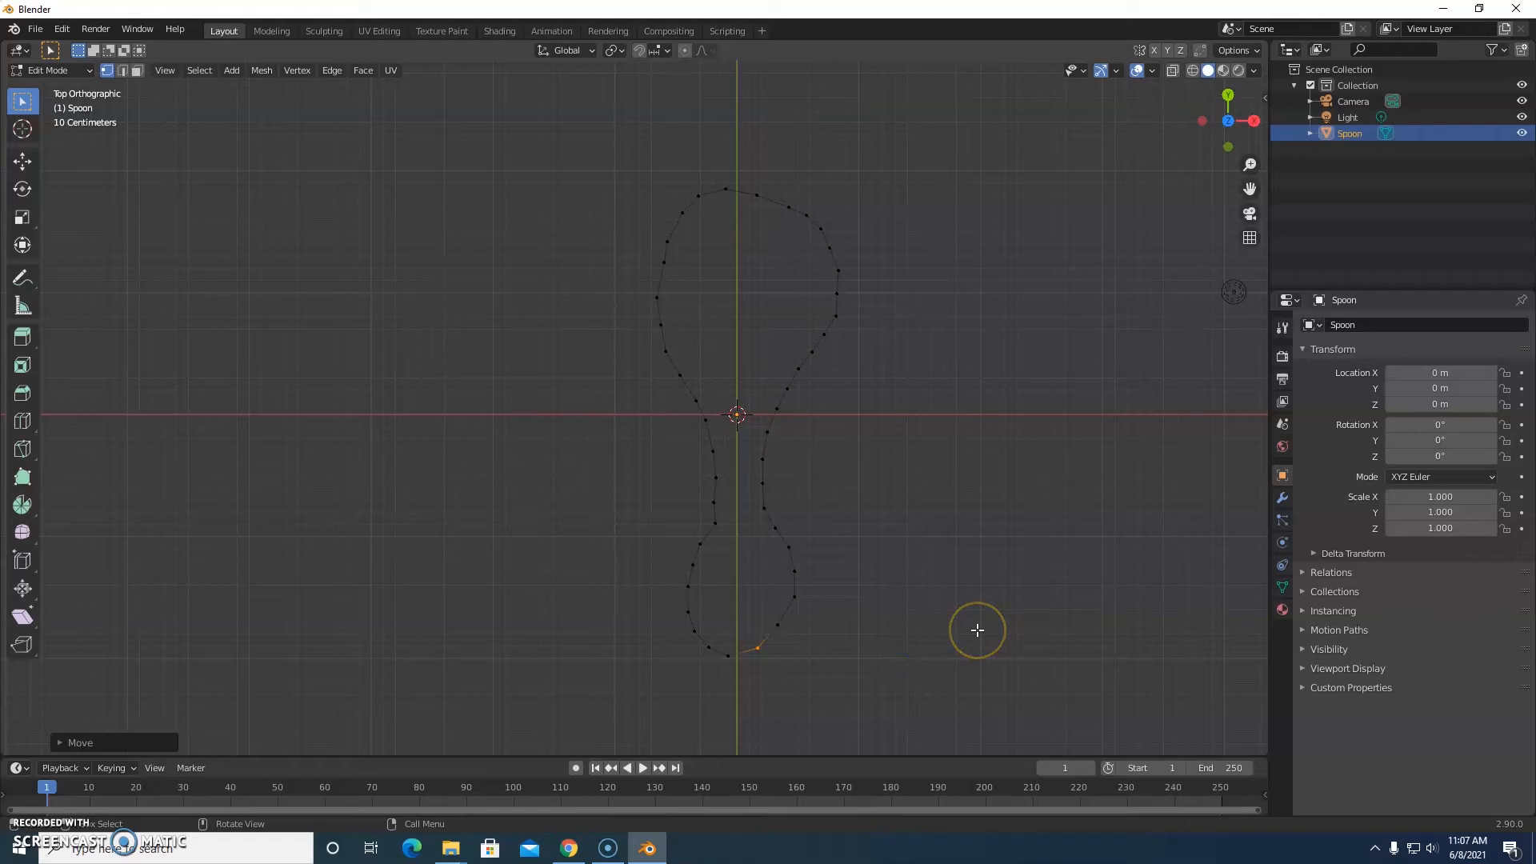
{"action": "key", "text": "a"}
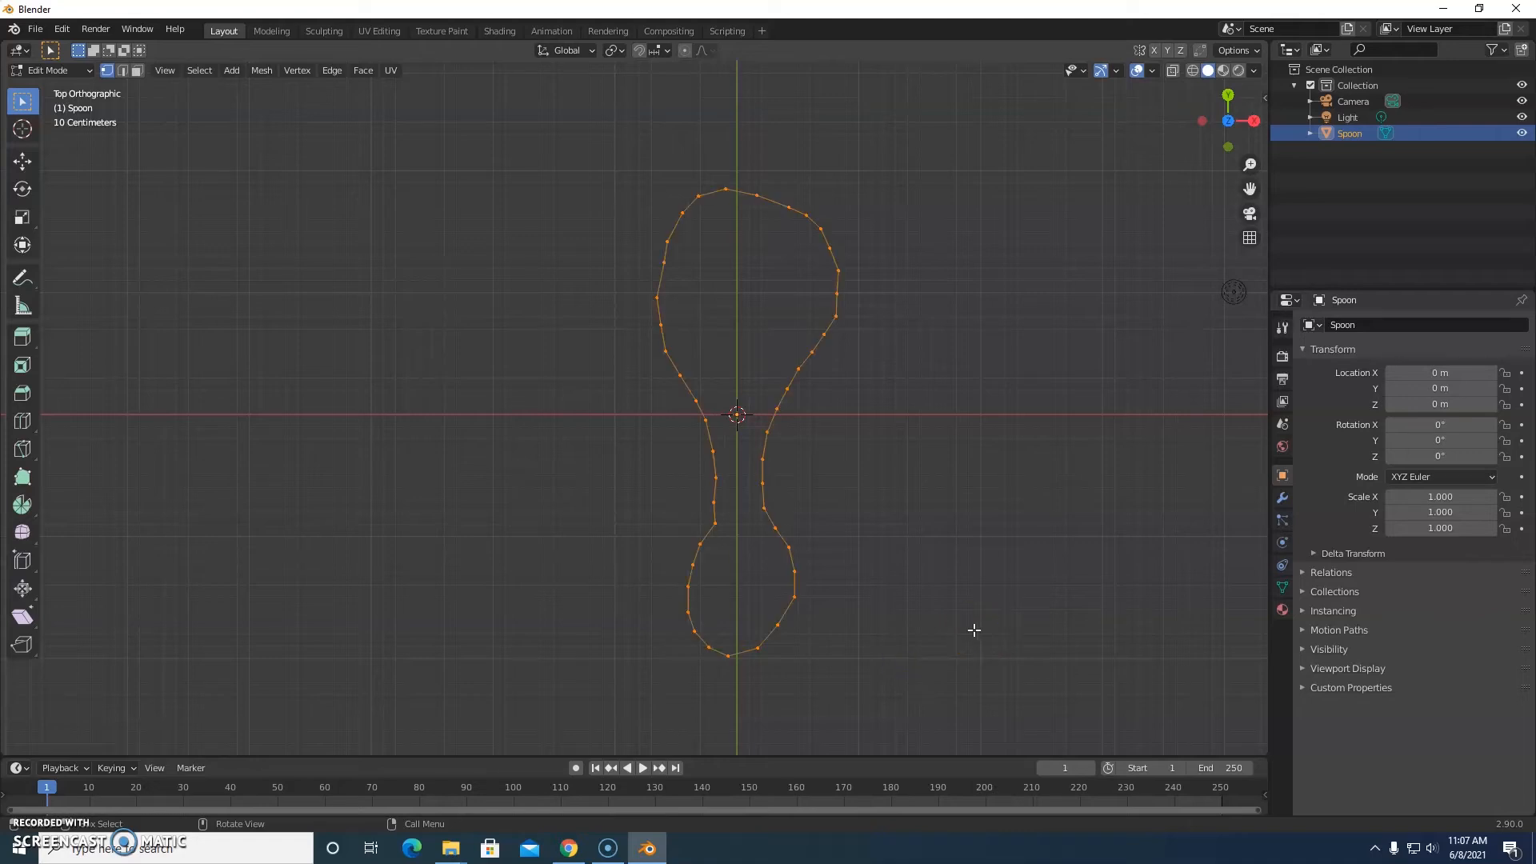
{"action": "key", "text": "alt+a"}
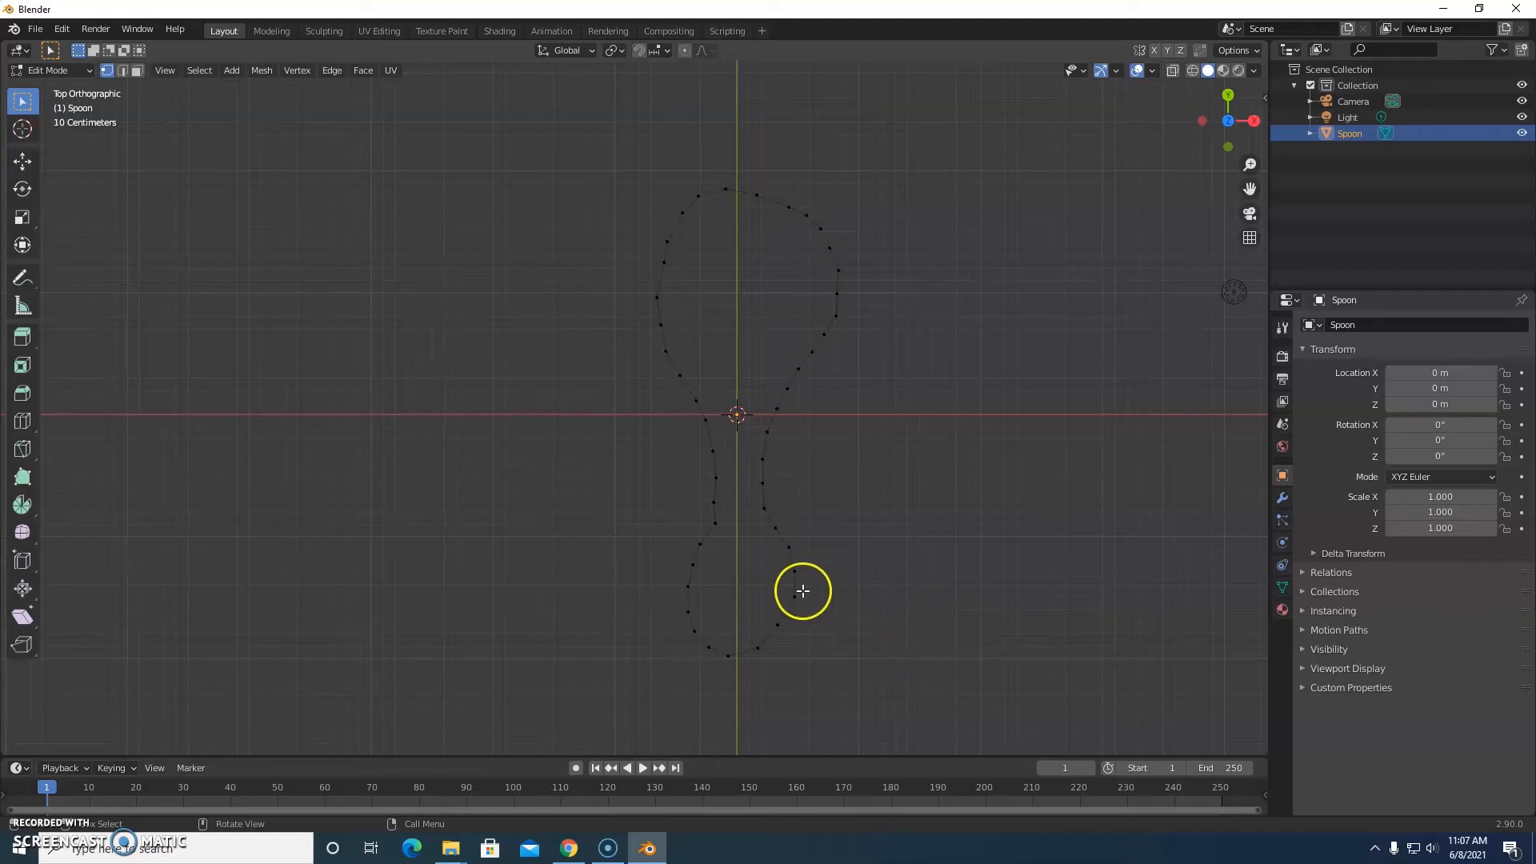
Shift the protruding left vertex where the neck meets the handle slightly outward to smooth the curve, and deselect all.
{"action": "left_click", "coordinate": [717, 520]}
{"action": "key", "text": "g"}
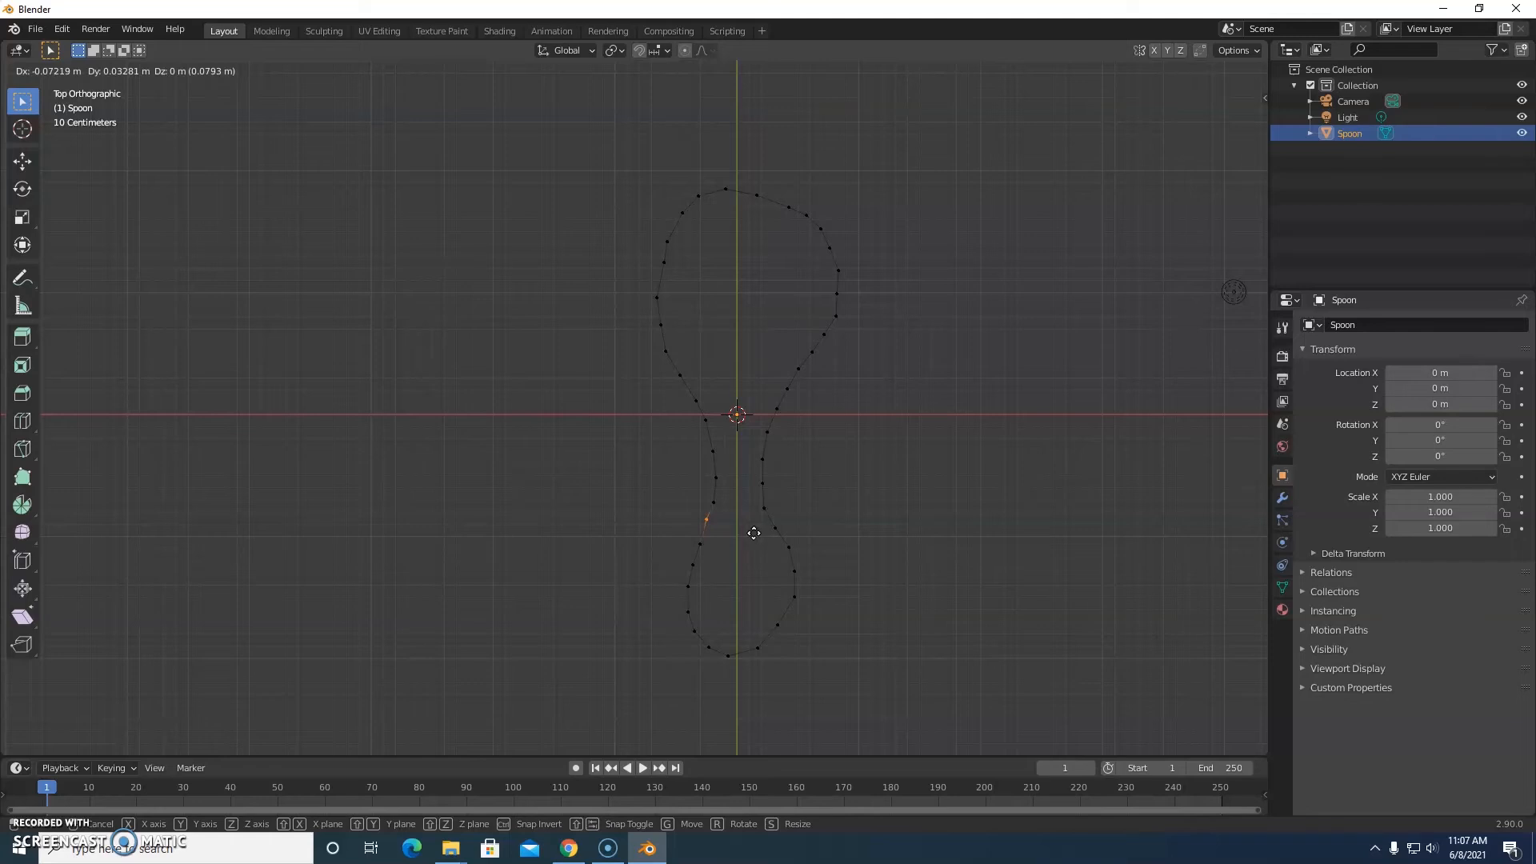
{"action": "left_click", "coordinate": [756, 533]}
{"action": "key", "text": "a"}
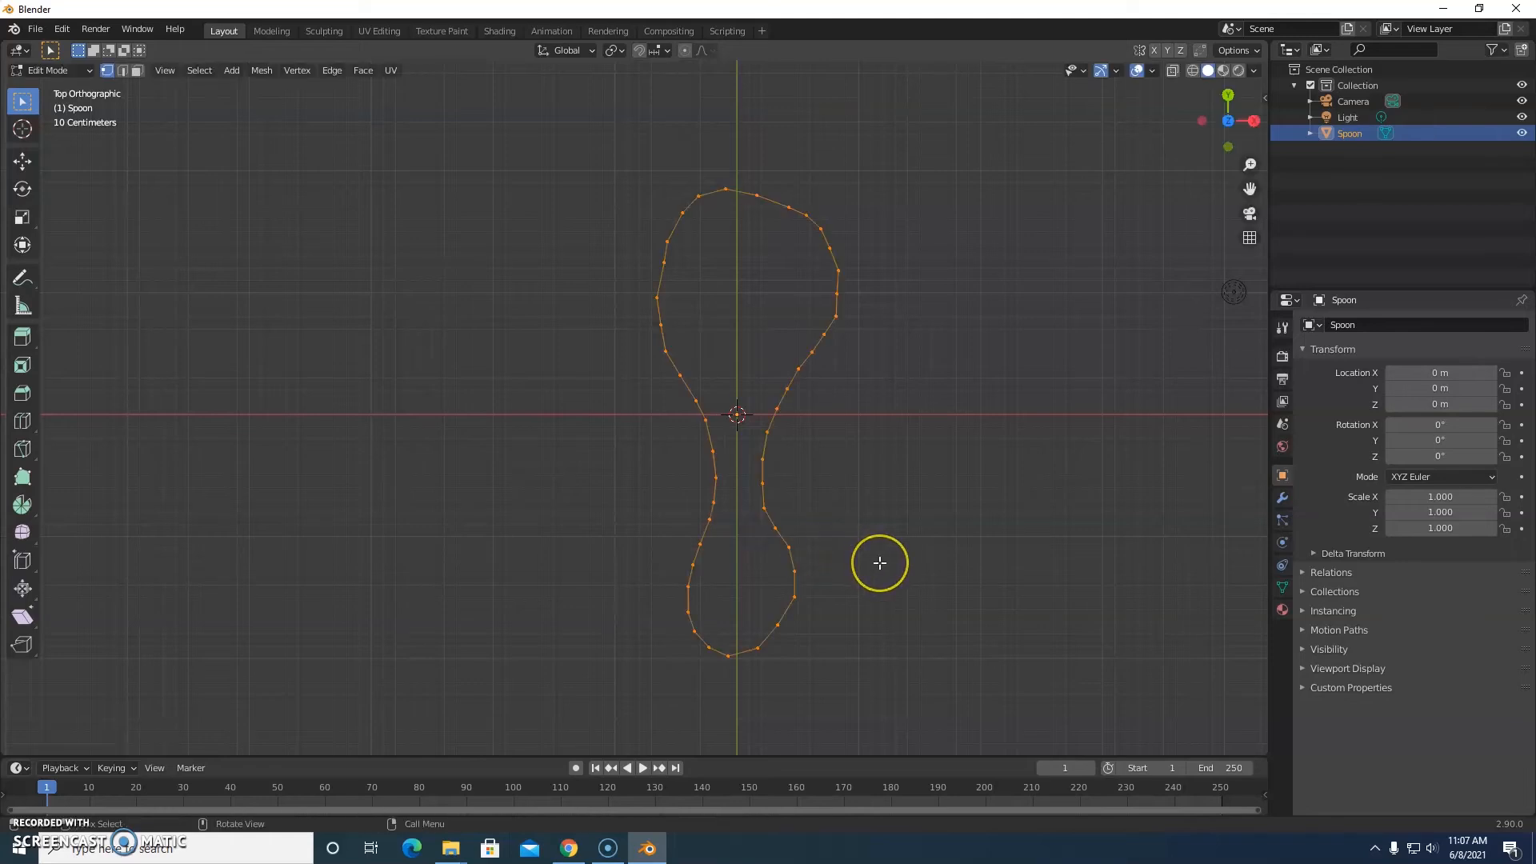
{"action": "key", "text": "alt+a"}
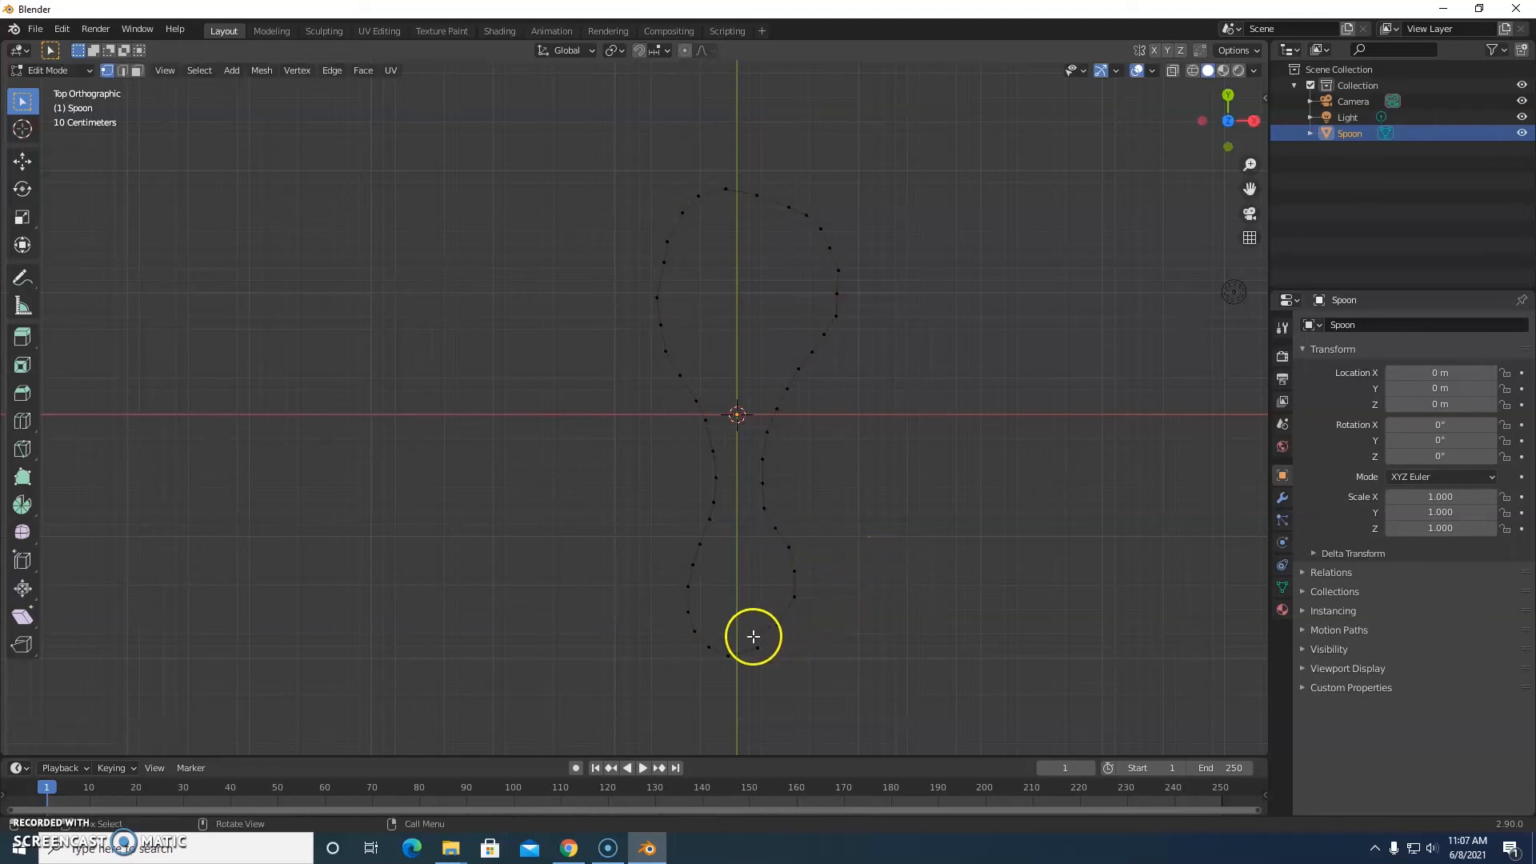
Move the vertex right of the handle's lowest point slightly further right, and clear the selection.
{"action": "key", "text": "b"}
{"action": "left_click_drag", "start_coordinate": [749, 637], "coordinate": [764, 653]}
{"action": "key", "text": "g"}
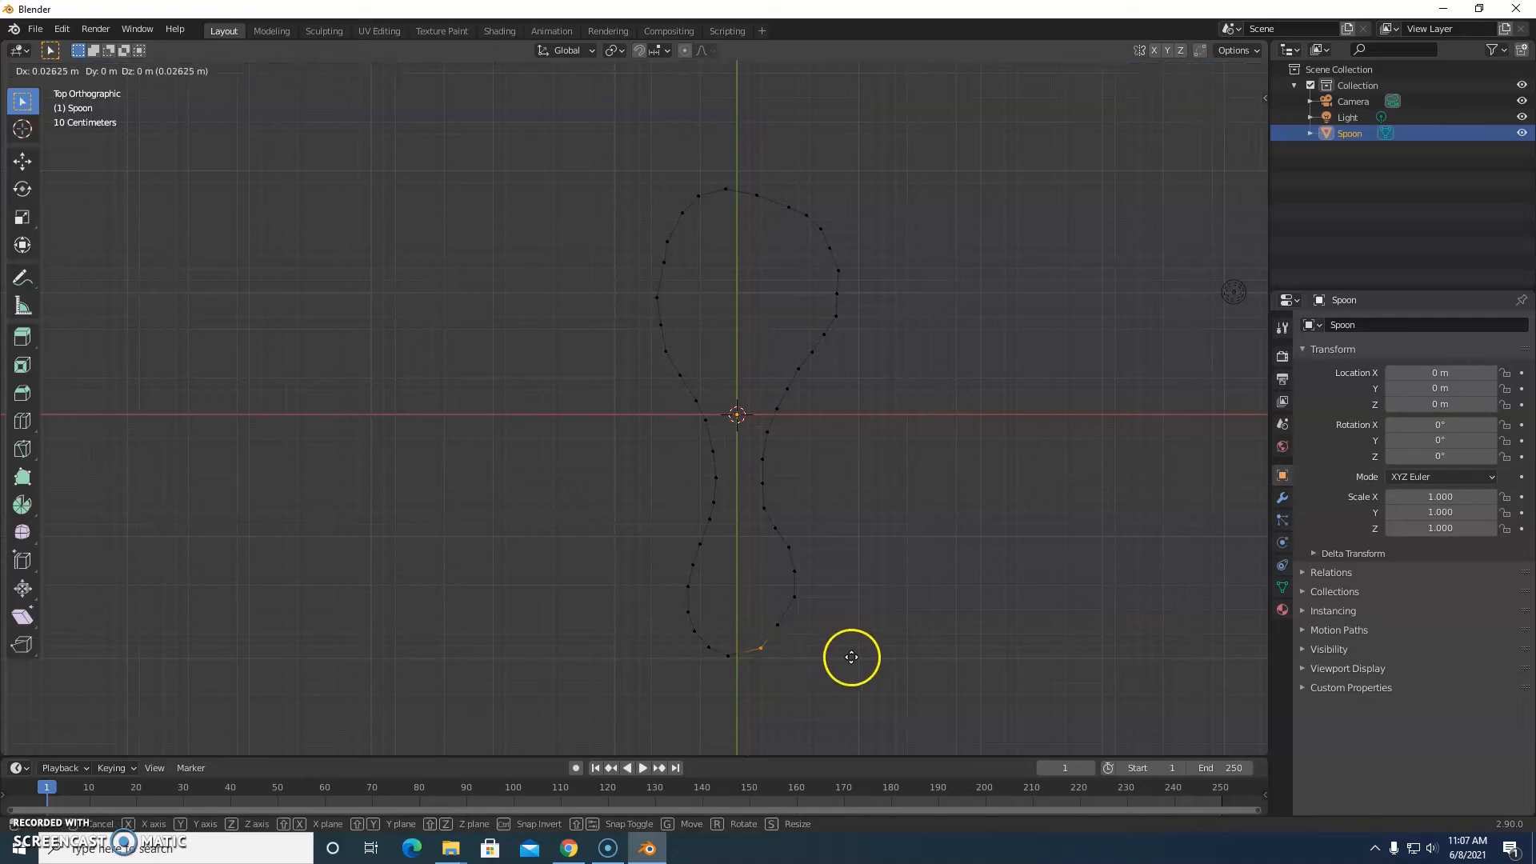
{"action": "left_click", "coordinate": [909, 632]}
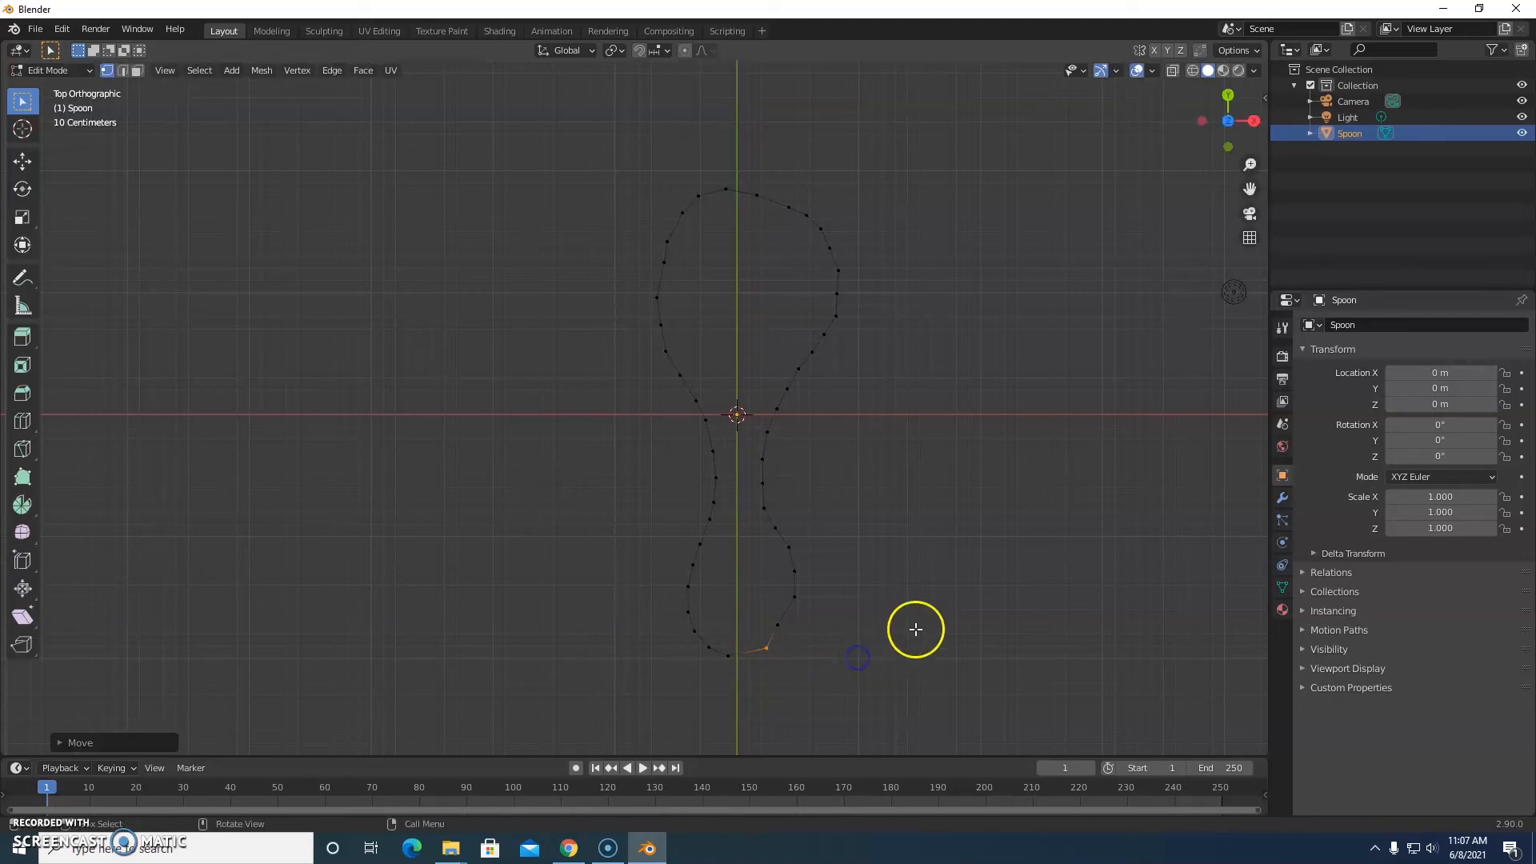
{"action": "key", "text": "a"}
{"action": "key", "text": "alt+a"}
Move the handle's lowest vertex about 0.08 m right and 0.04 m down onto the Y axis, and deselect all.
{"action": "key", "text": "b"}
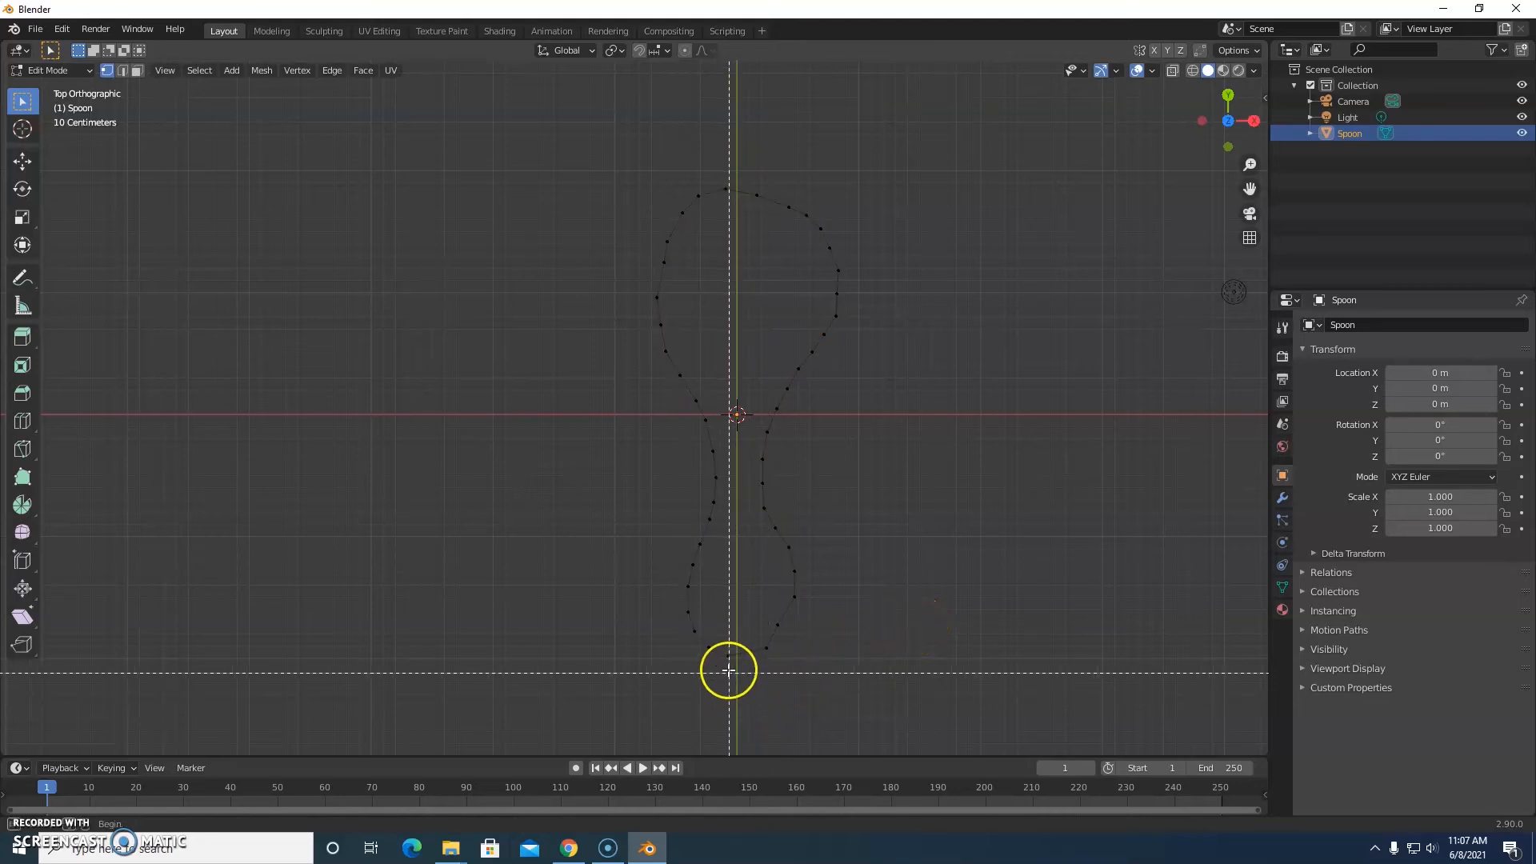
{"action": "left_click_drag", "start_coordinate": [723, 648], "coordinate": [731, 659]}
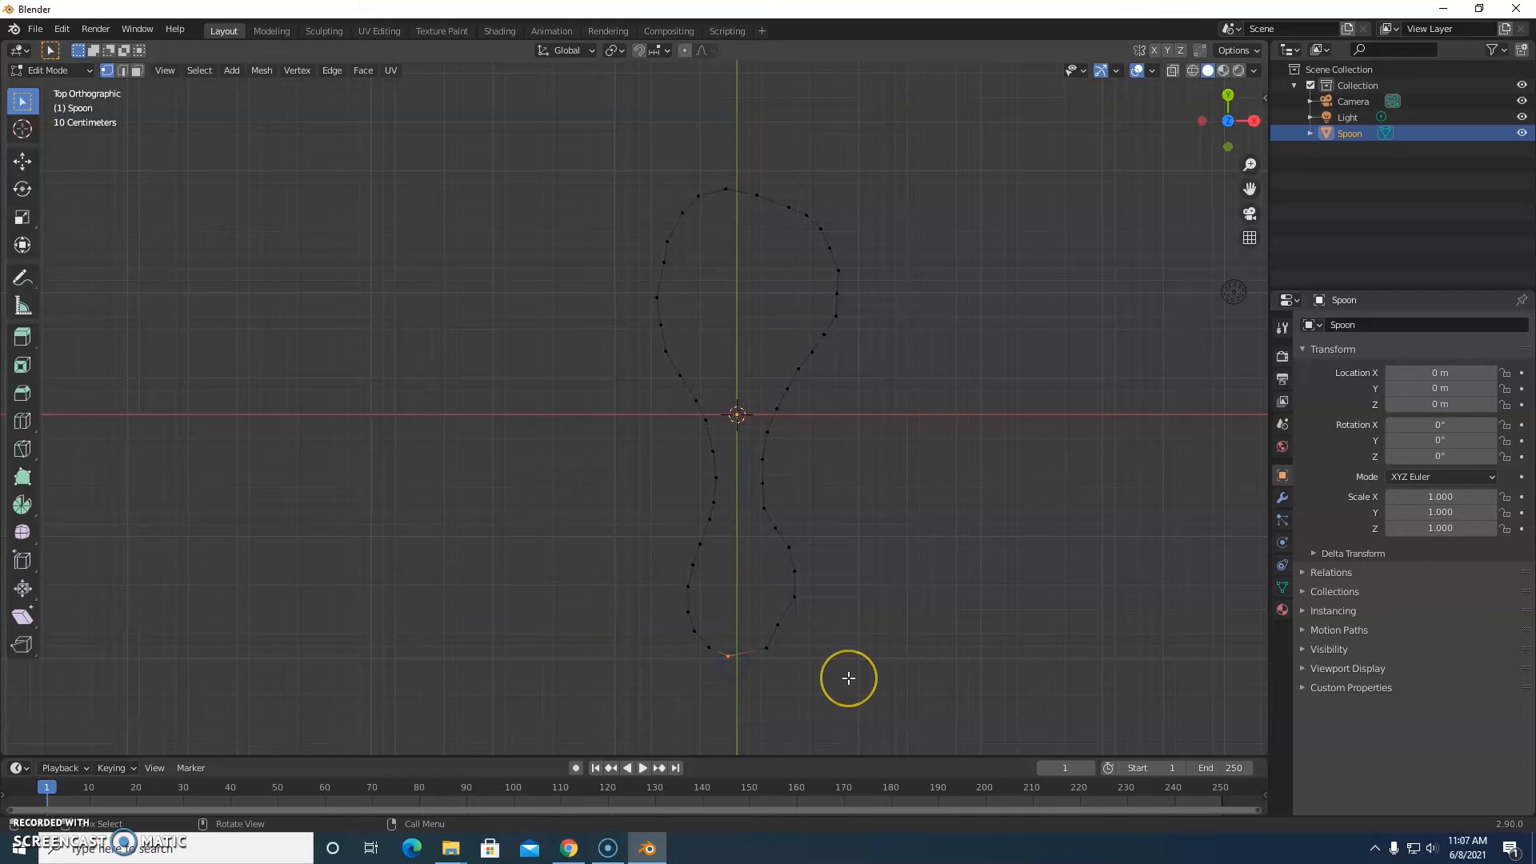
{"action": "key", "text": "g"}
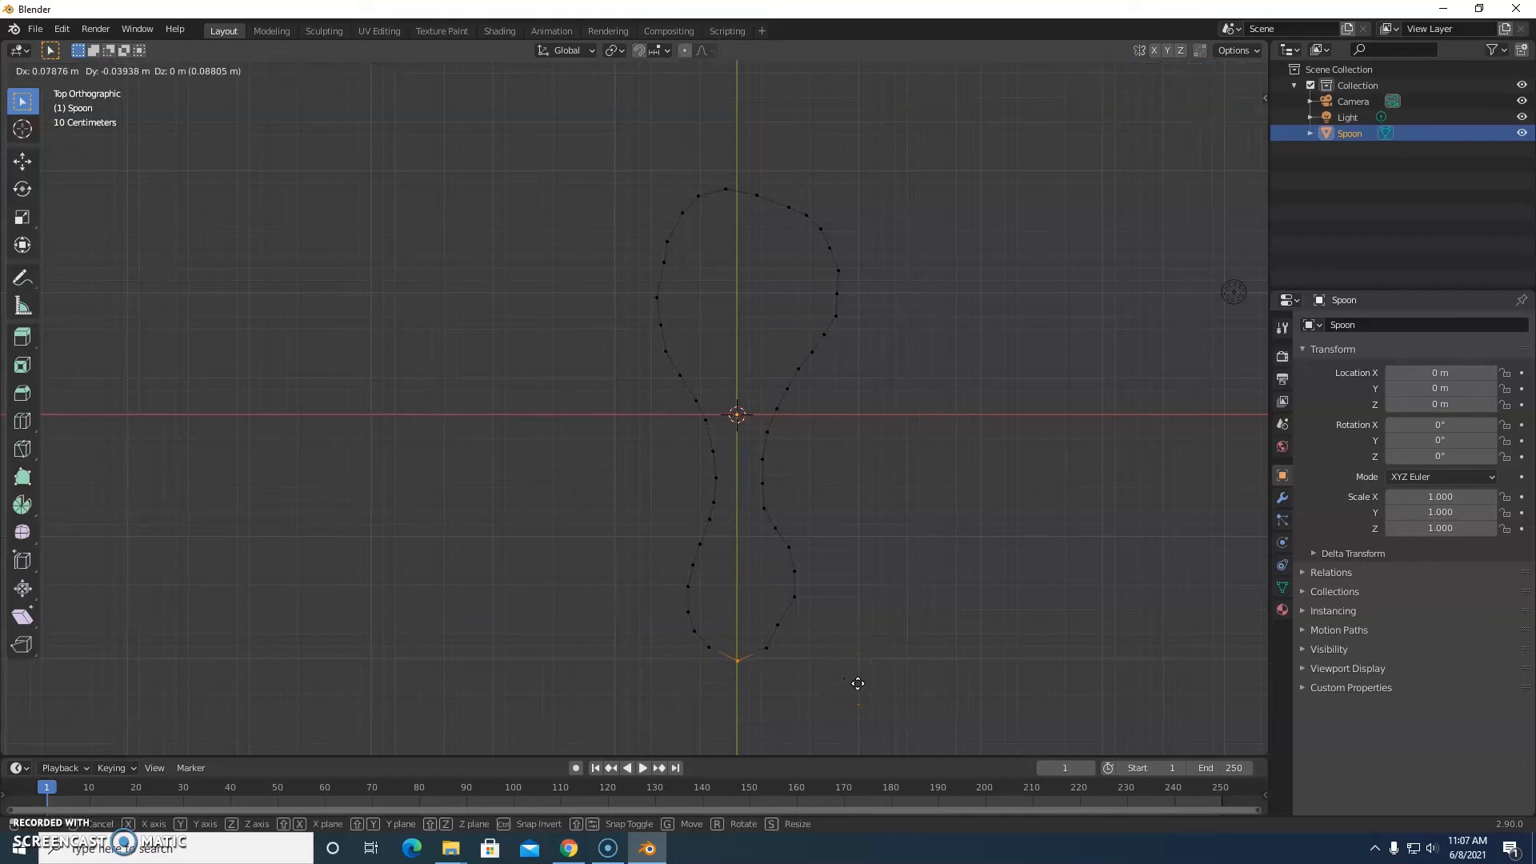
{"action": "left_click", "coordinate": [858, 684]}
{"action": "key", "text": "a"}
{"action": "key", "text": "alt+a"}
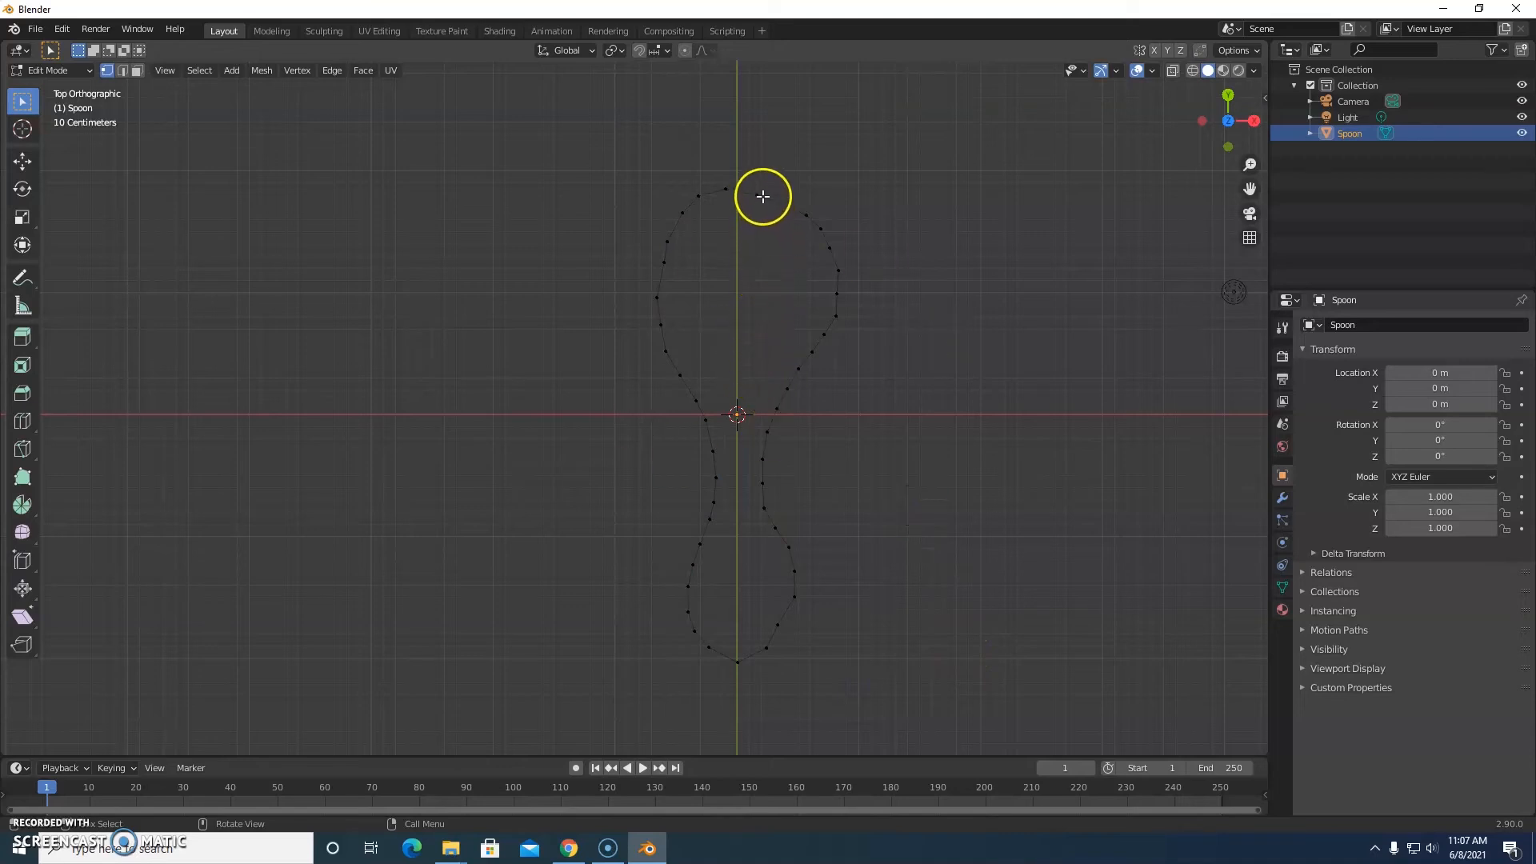
Move the vertices of the bowl's upper right curve together about 0.03 m left and 0.11 m up, and deselect all.
{"action": "left_click_drag", "start_coordinate": [747, 185], "coordinate": [850, 276]}
{"action": "key", "text": "g"}
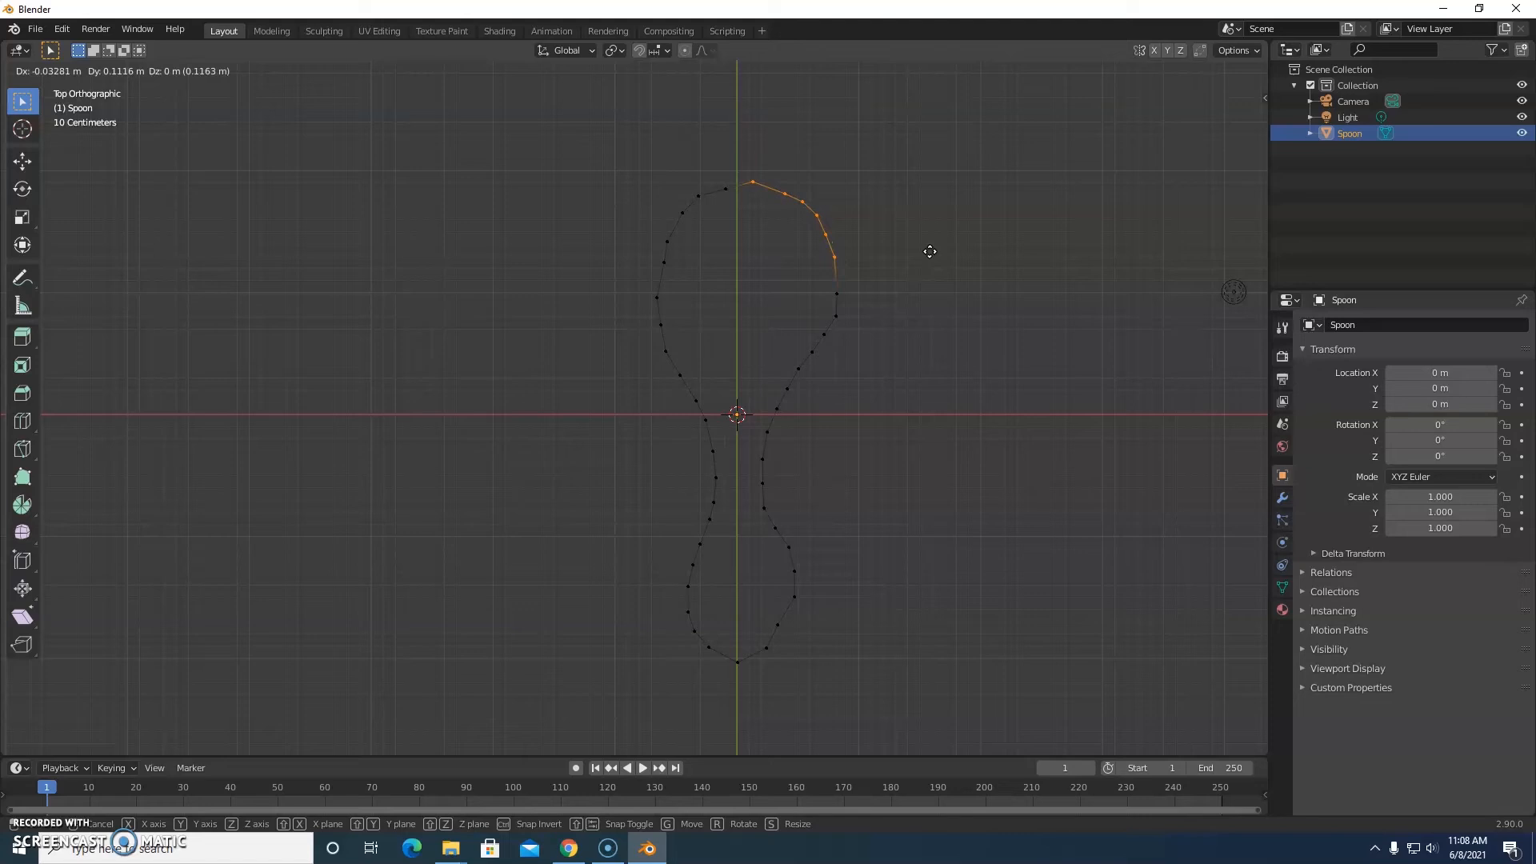
{"action": "left_click", "coordinate": [930, 251]}
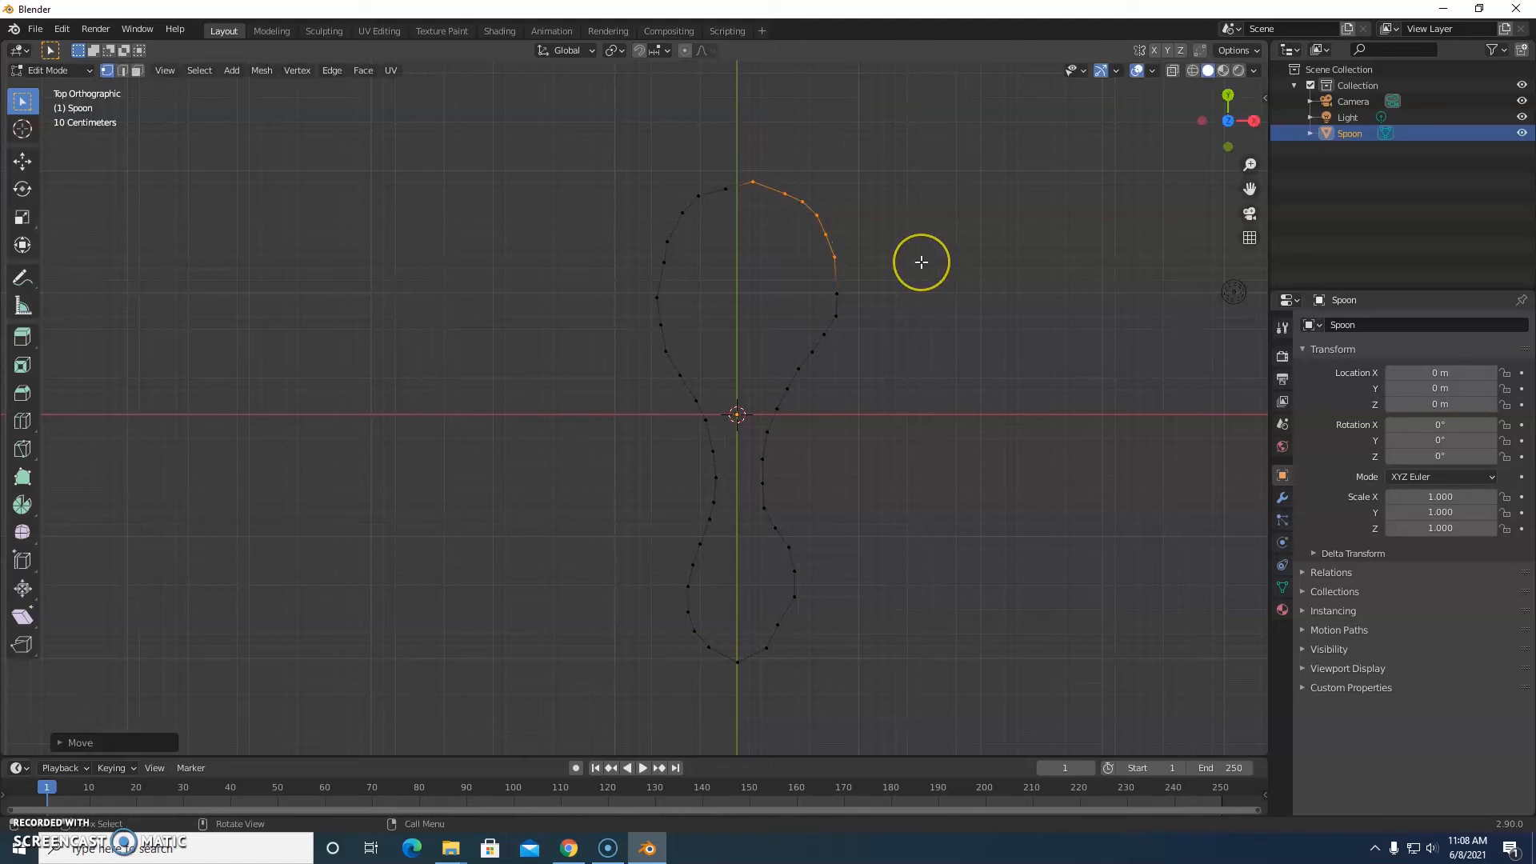
{"action": "key", "text": "Escape"}
{"action": "key", "text": "a"}
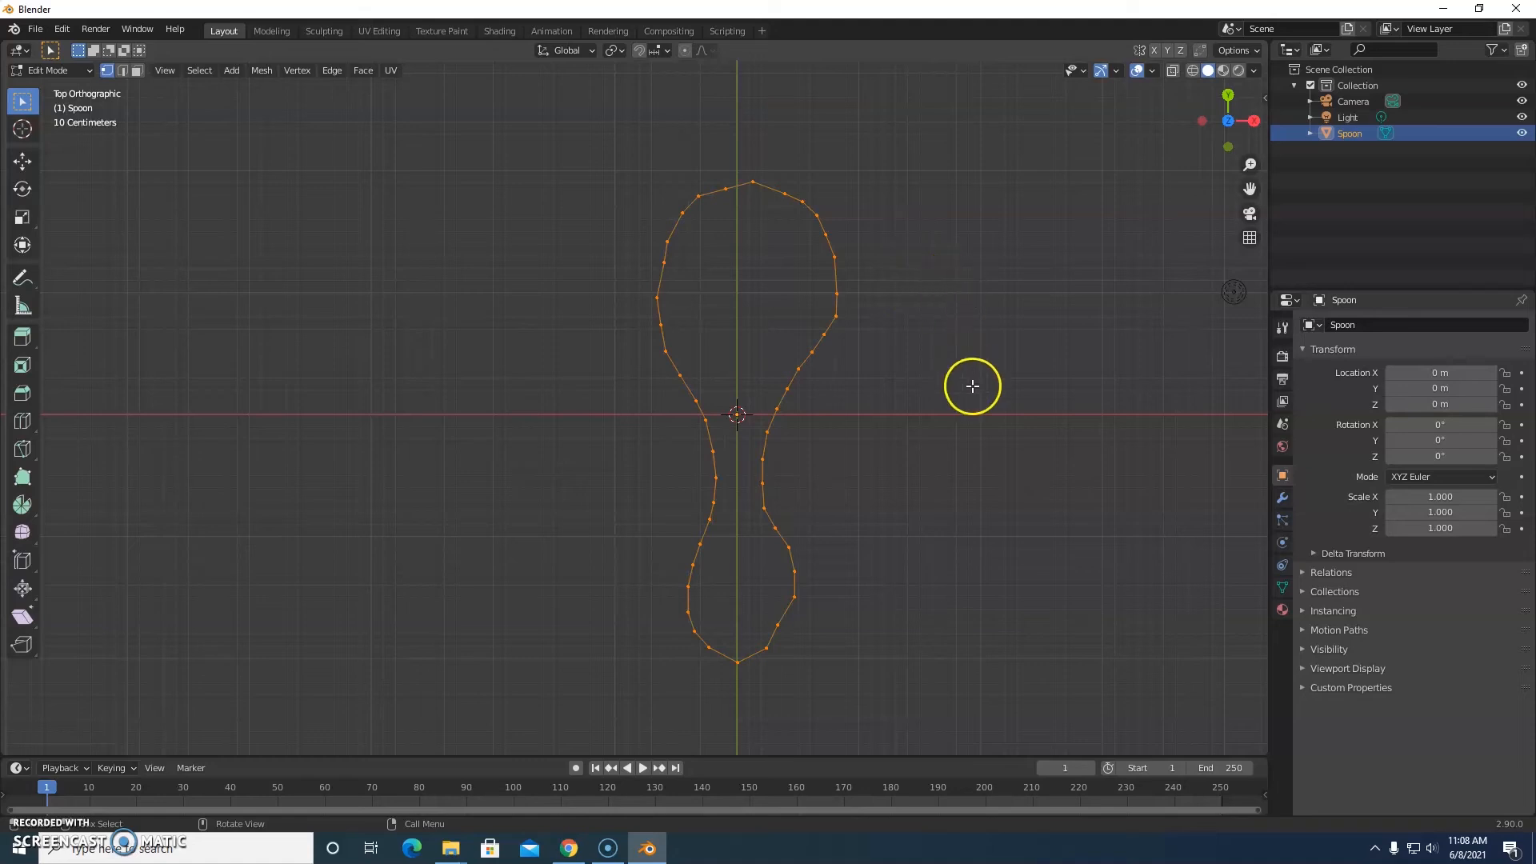
{"action": "key", "text": "alt+a"}
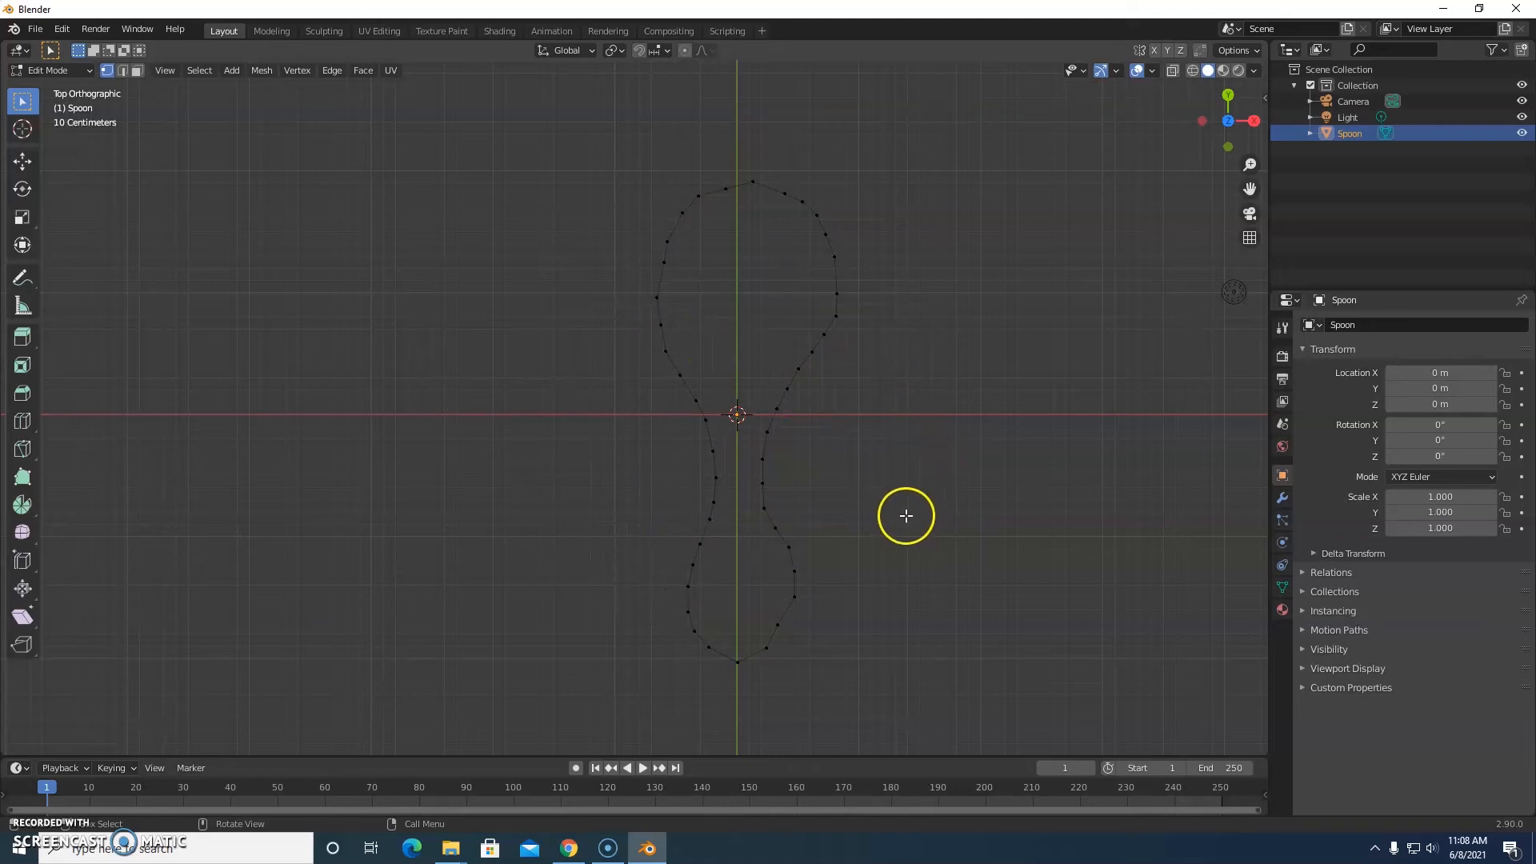
Move the vertex right of the handle's lowest point about 0.03 m right and 0.03 m down, and deselect all.
{"action": "left_click", "coordinate": [766, 646]}
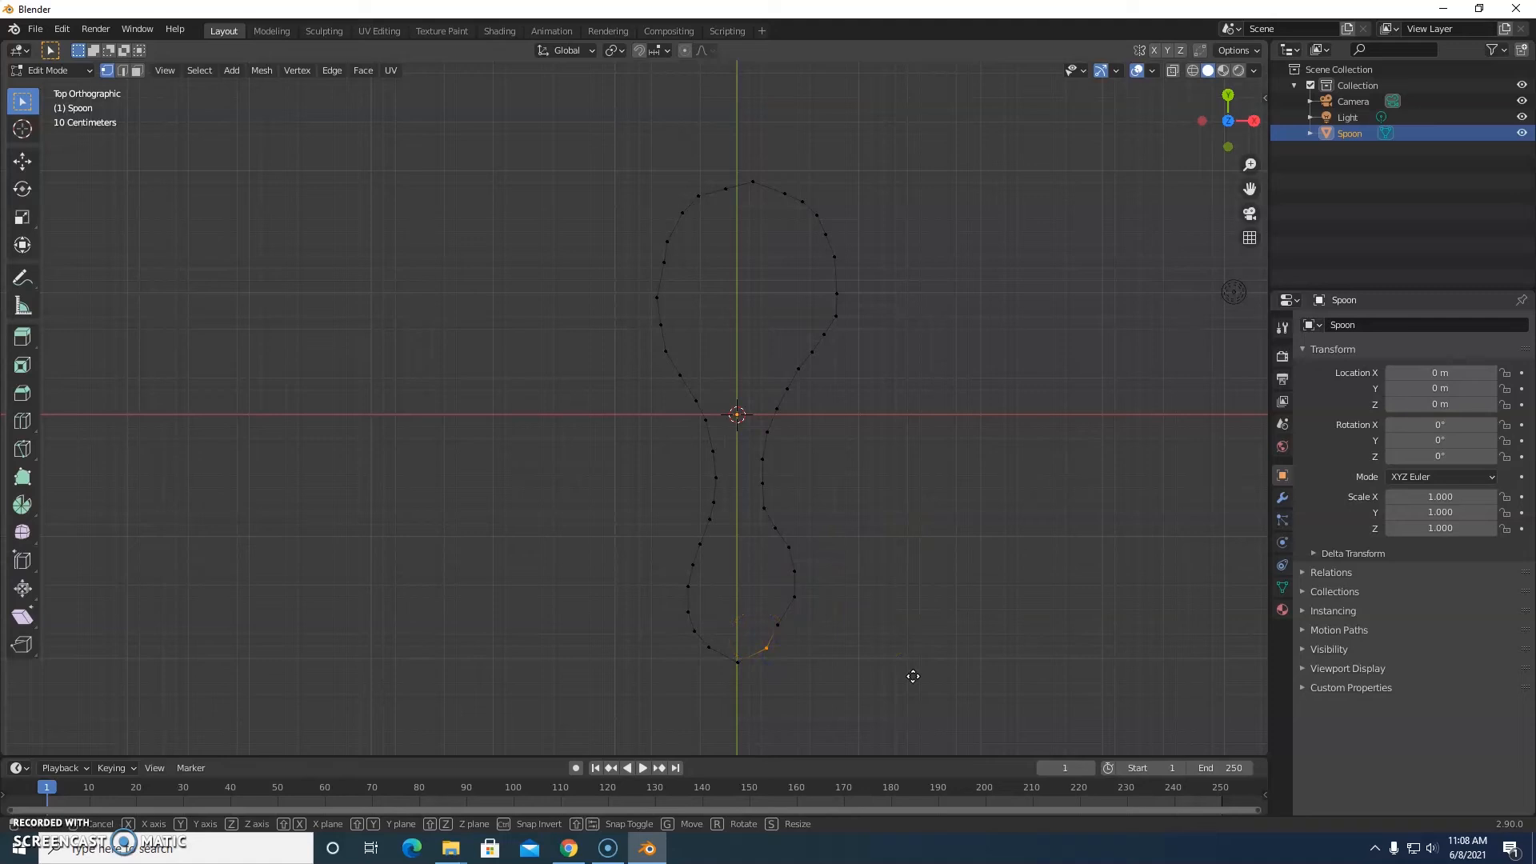
{"action": "key", "text": "g"}
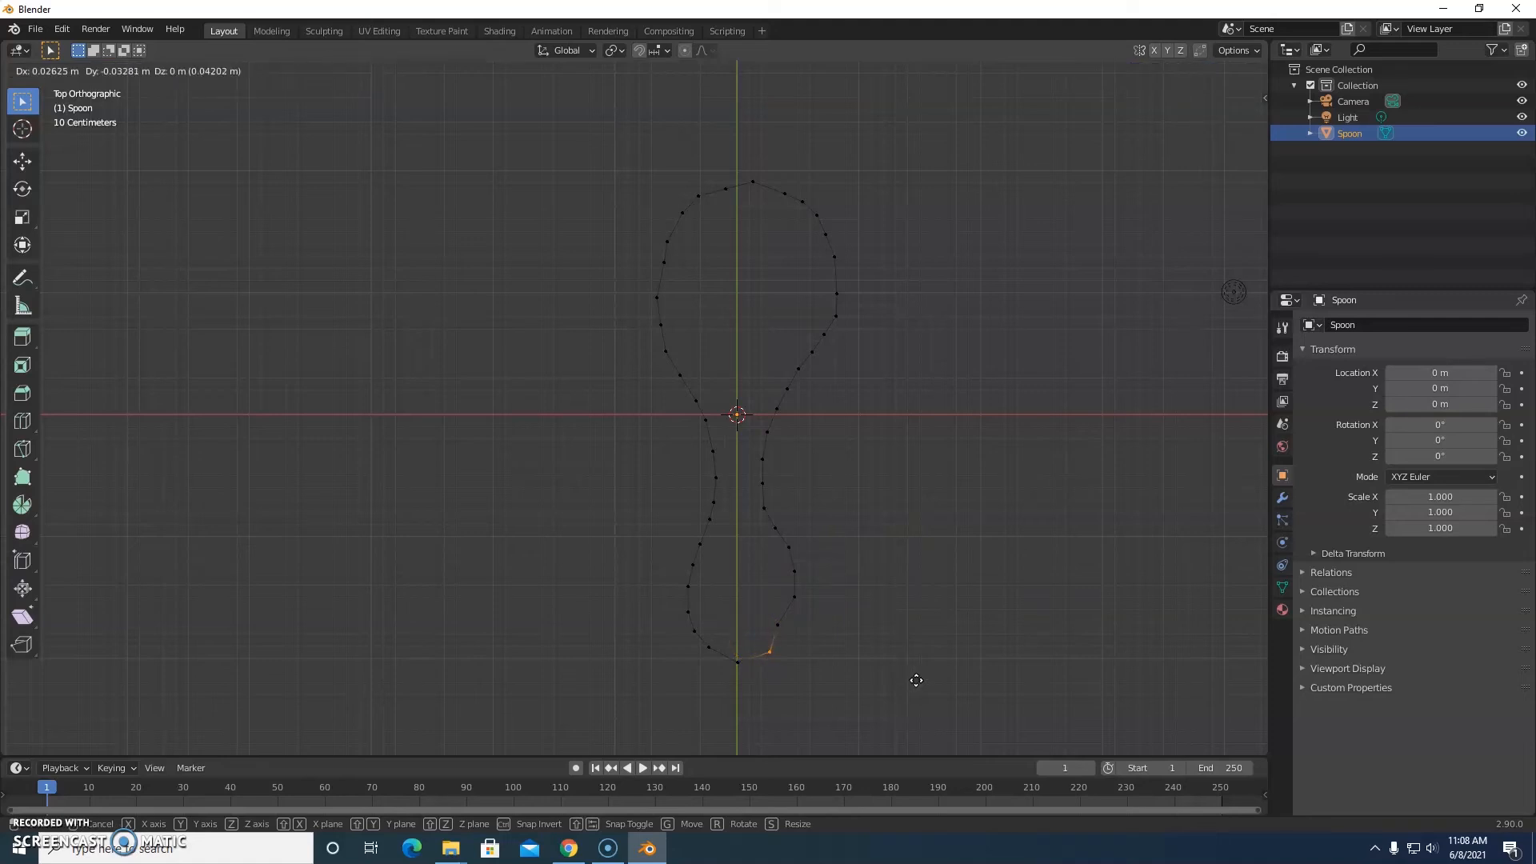
{"action": "left_click", "coordinate": [915, 678]}
{"action": "key", "text": "a"}
{"action": "key", "text": "a"}
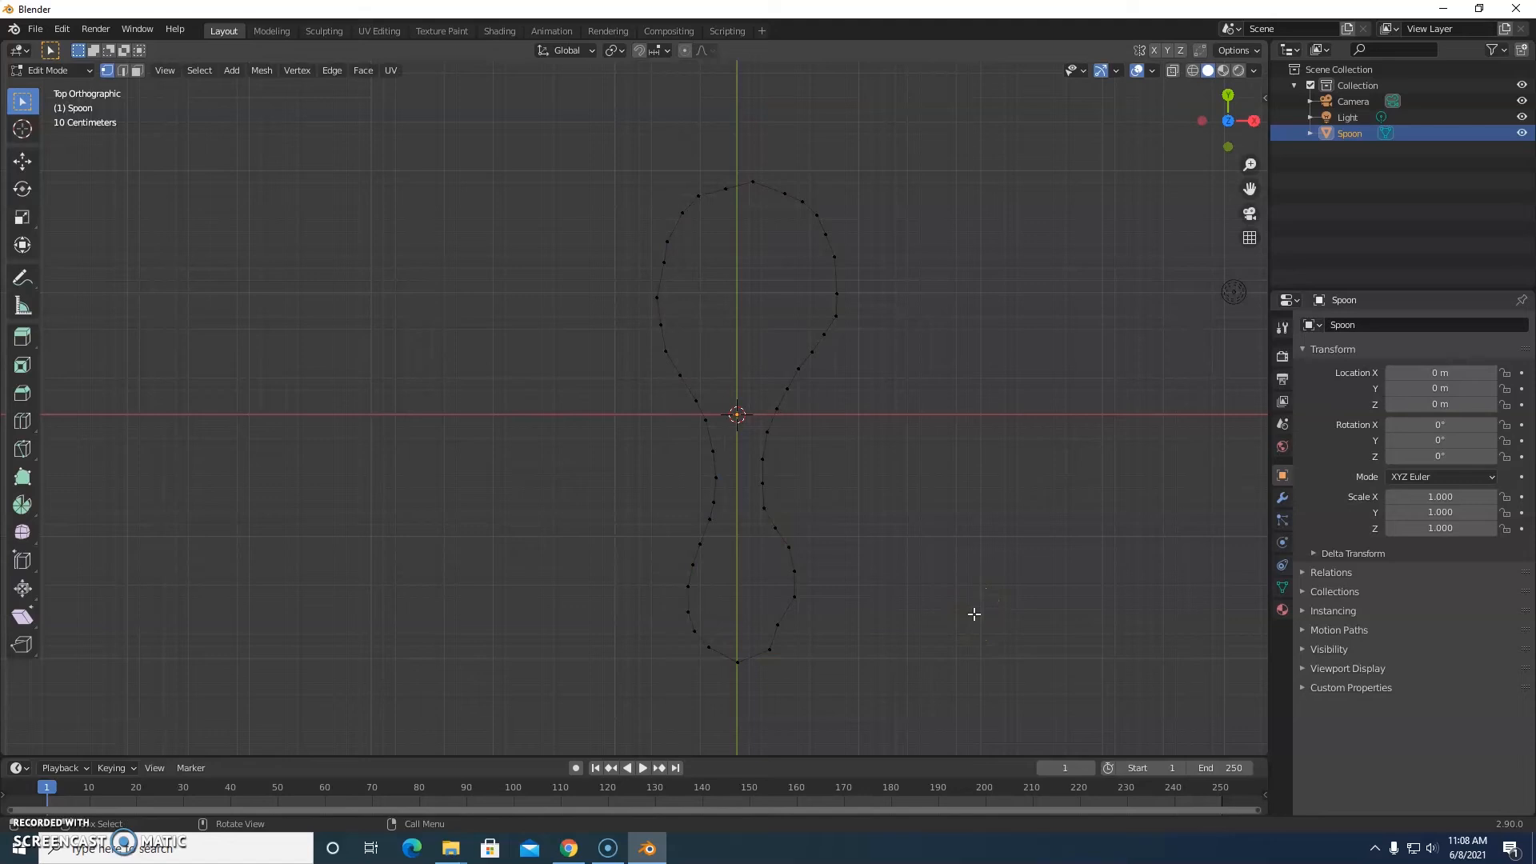
Try extruding the whole spoon outline freely upward by about 0.56 m, and undo the extrusion.
{"action": "middle_click_drag", "start_coordinate": [983, 592], "coordinate": [954, 422]}
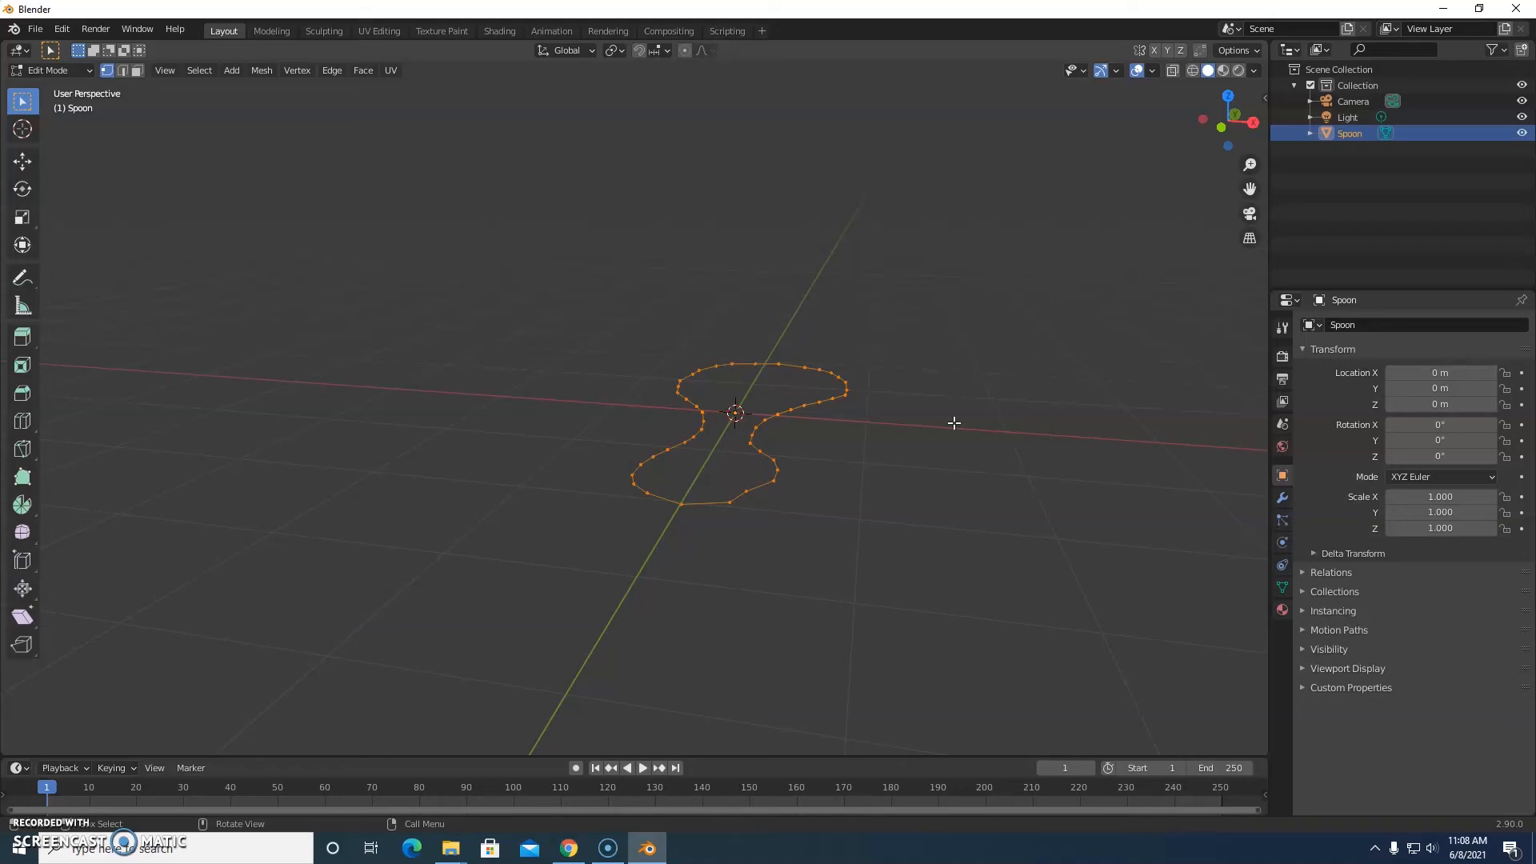
{"action": "key", "text": "g"}
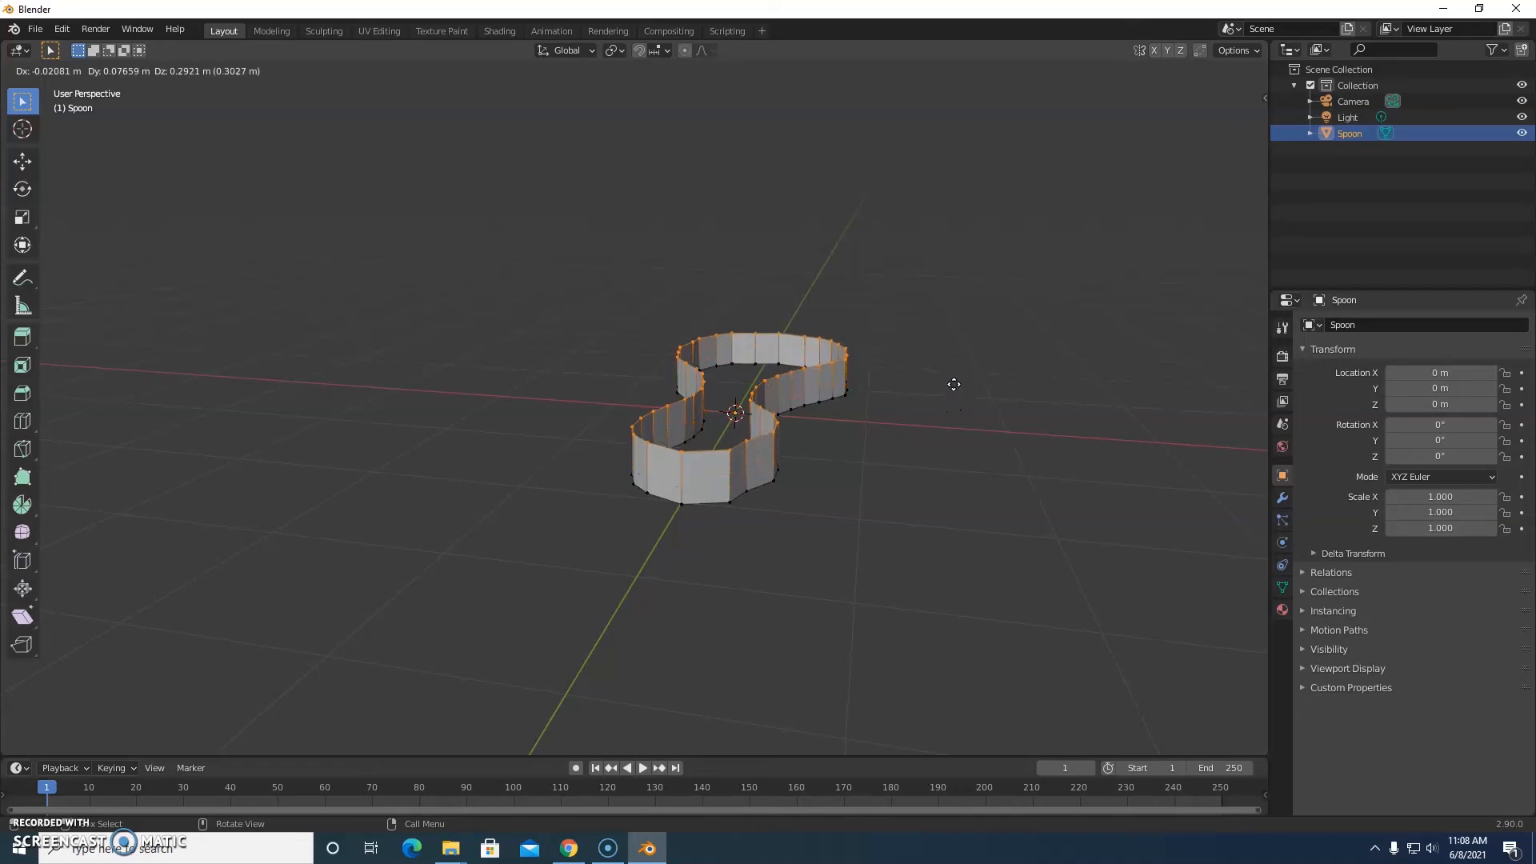
{"action": "left_click", "coordinate": [954, 350]}
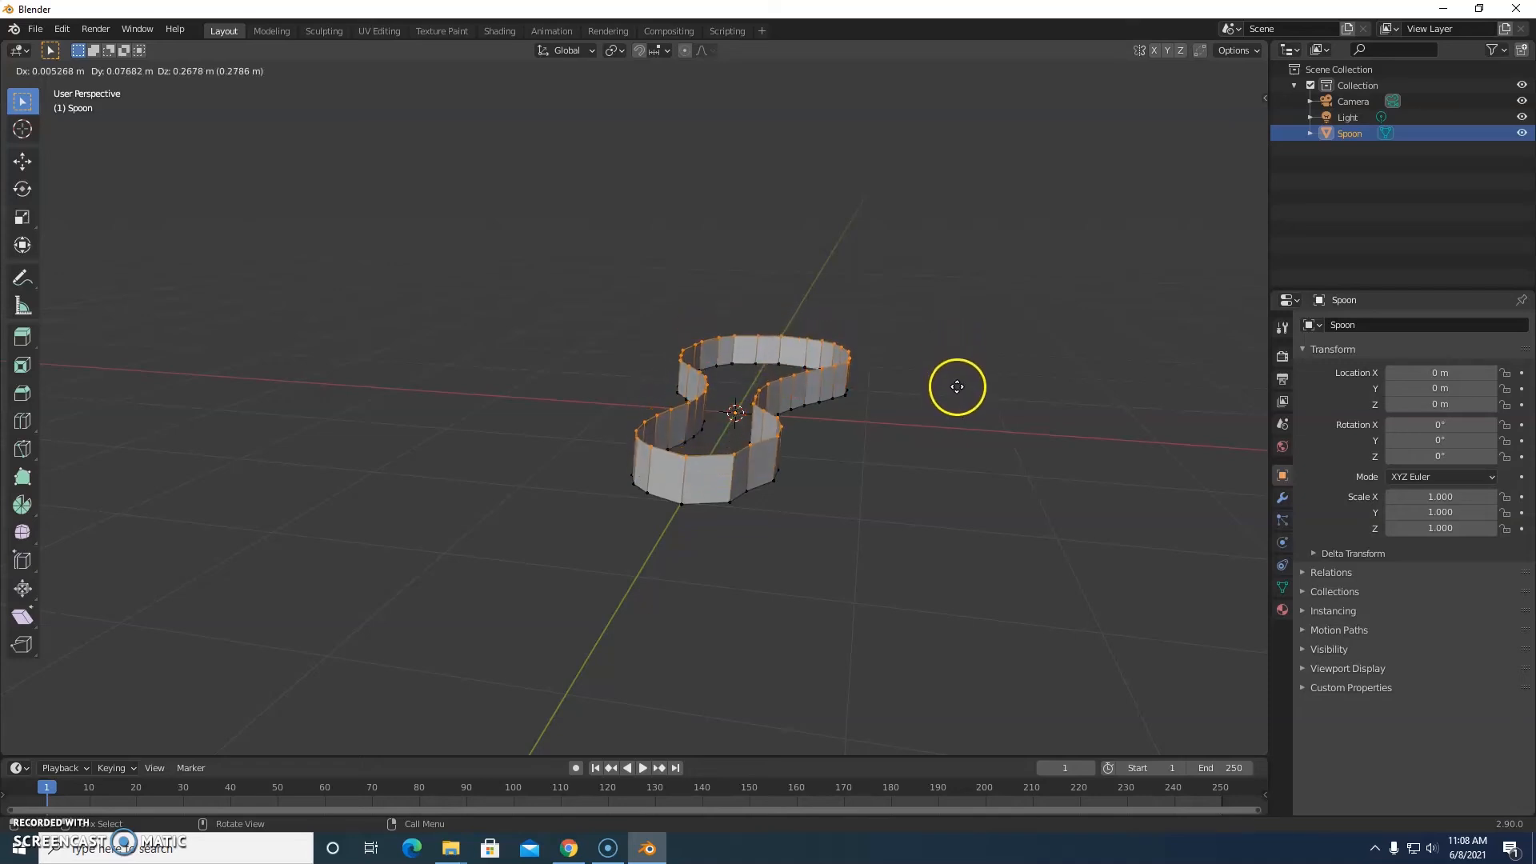
{"action": "left_click_drag", "start_coordinate": [959, 398], "coordinate": [953, 351]}
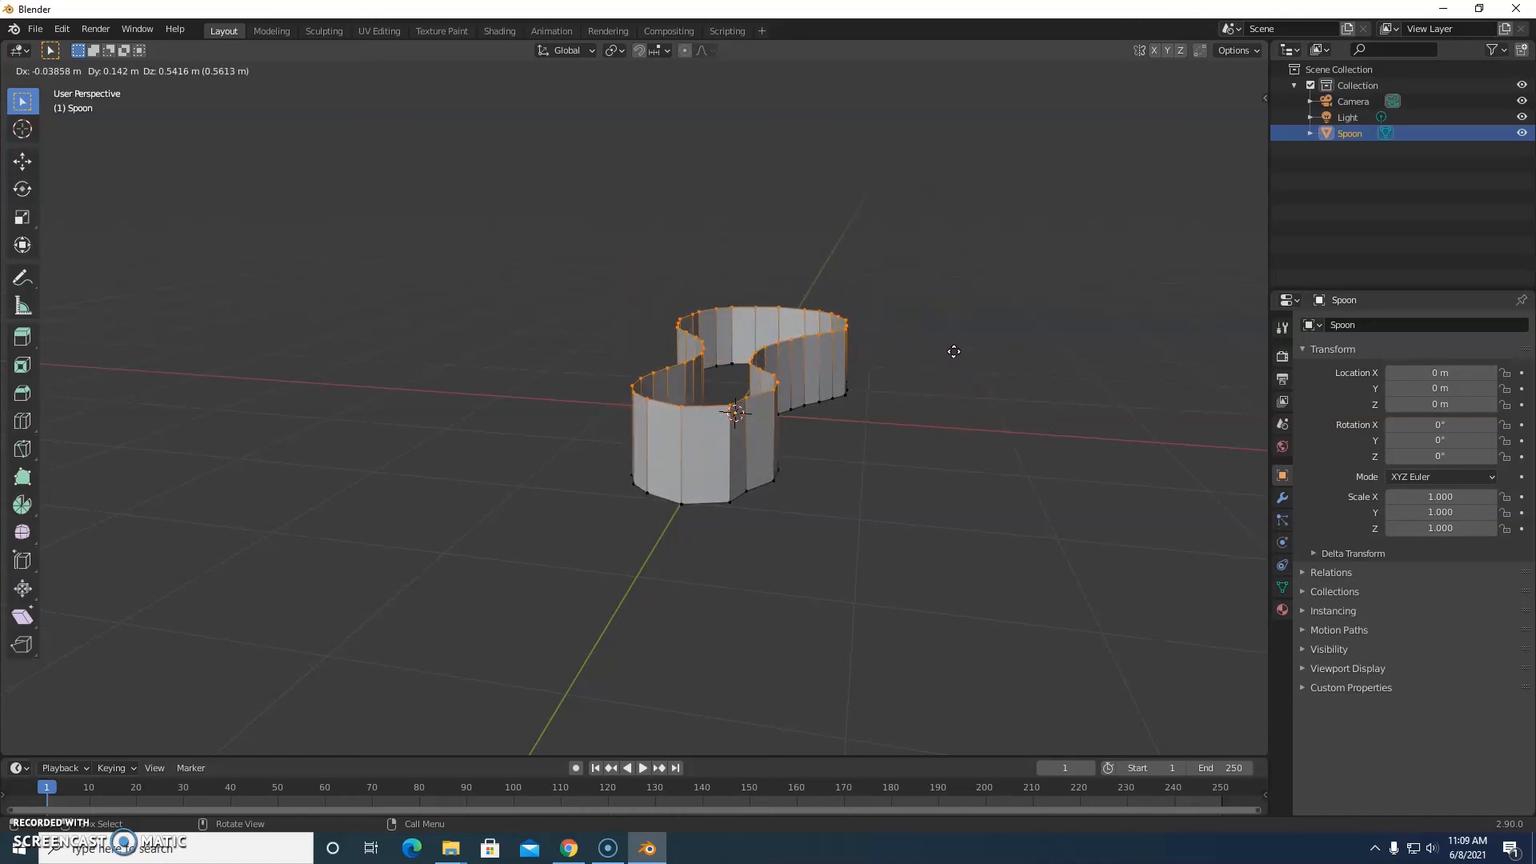
{"action": "left_click", "coordinate": [953, 352]}
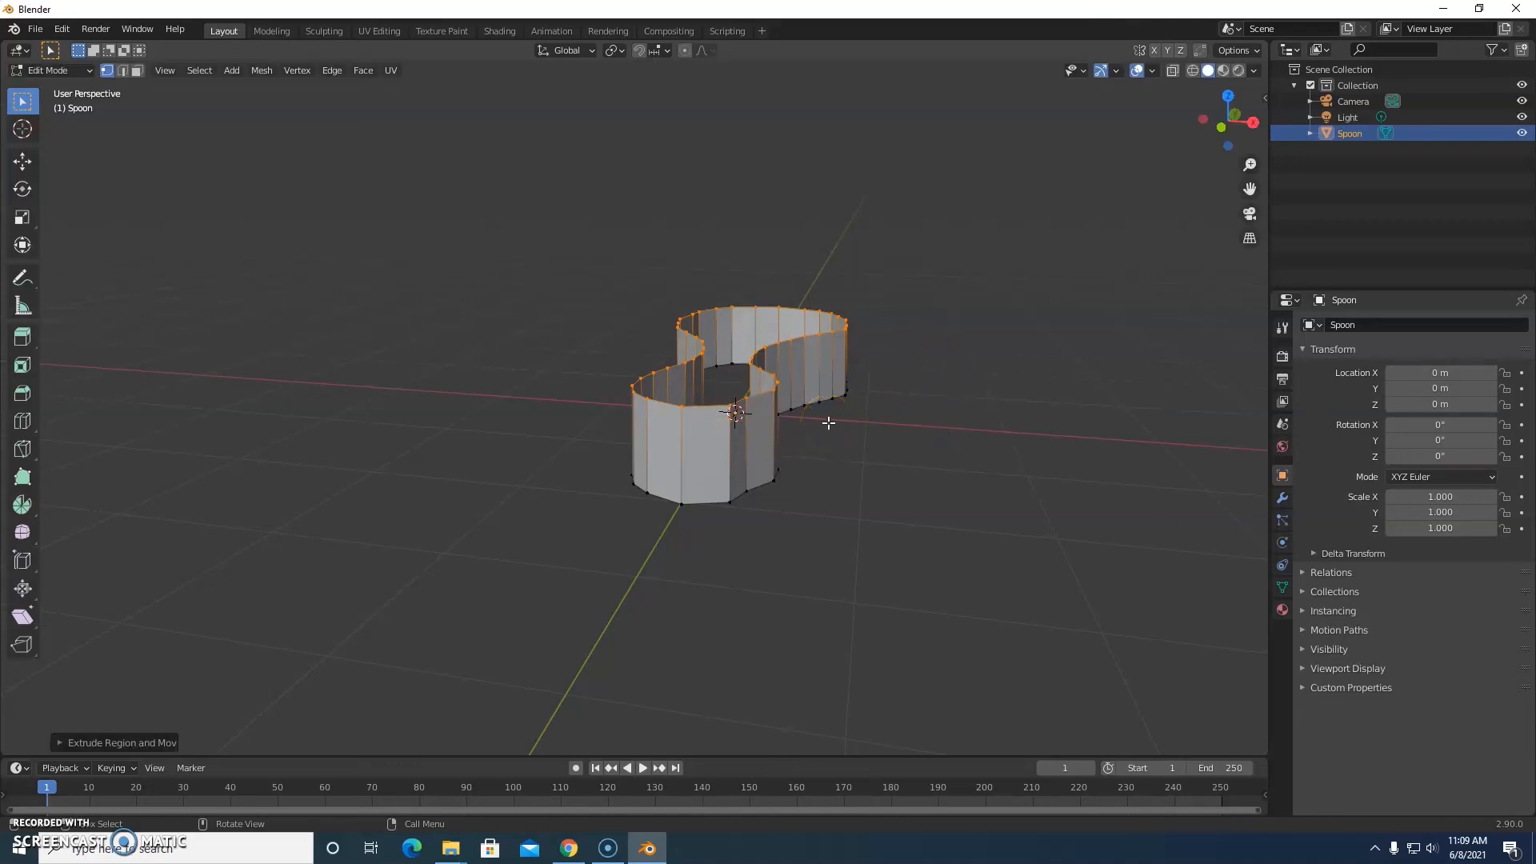
{"action": "key", "text": "ctrl+z"}
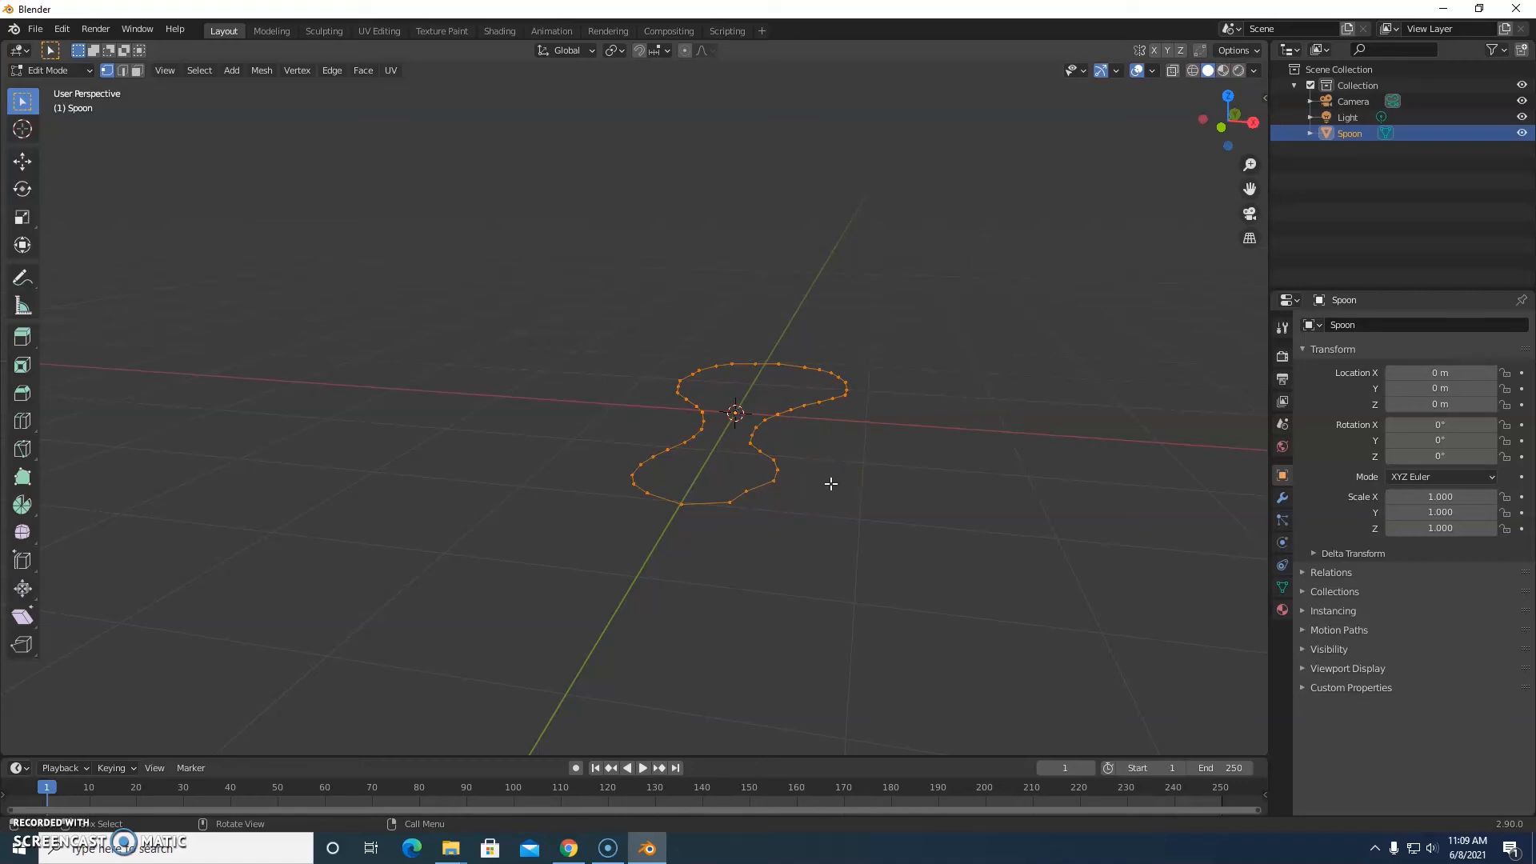
Extrude the whole spoon outline straight up along the global Z axis into a shallow wall.
{"action": "key", "text": "g"}
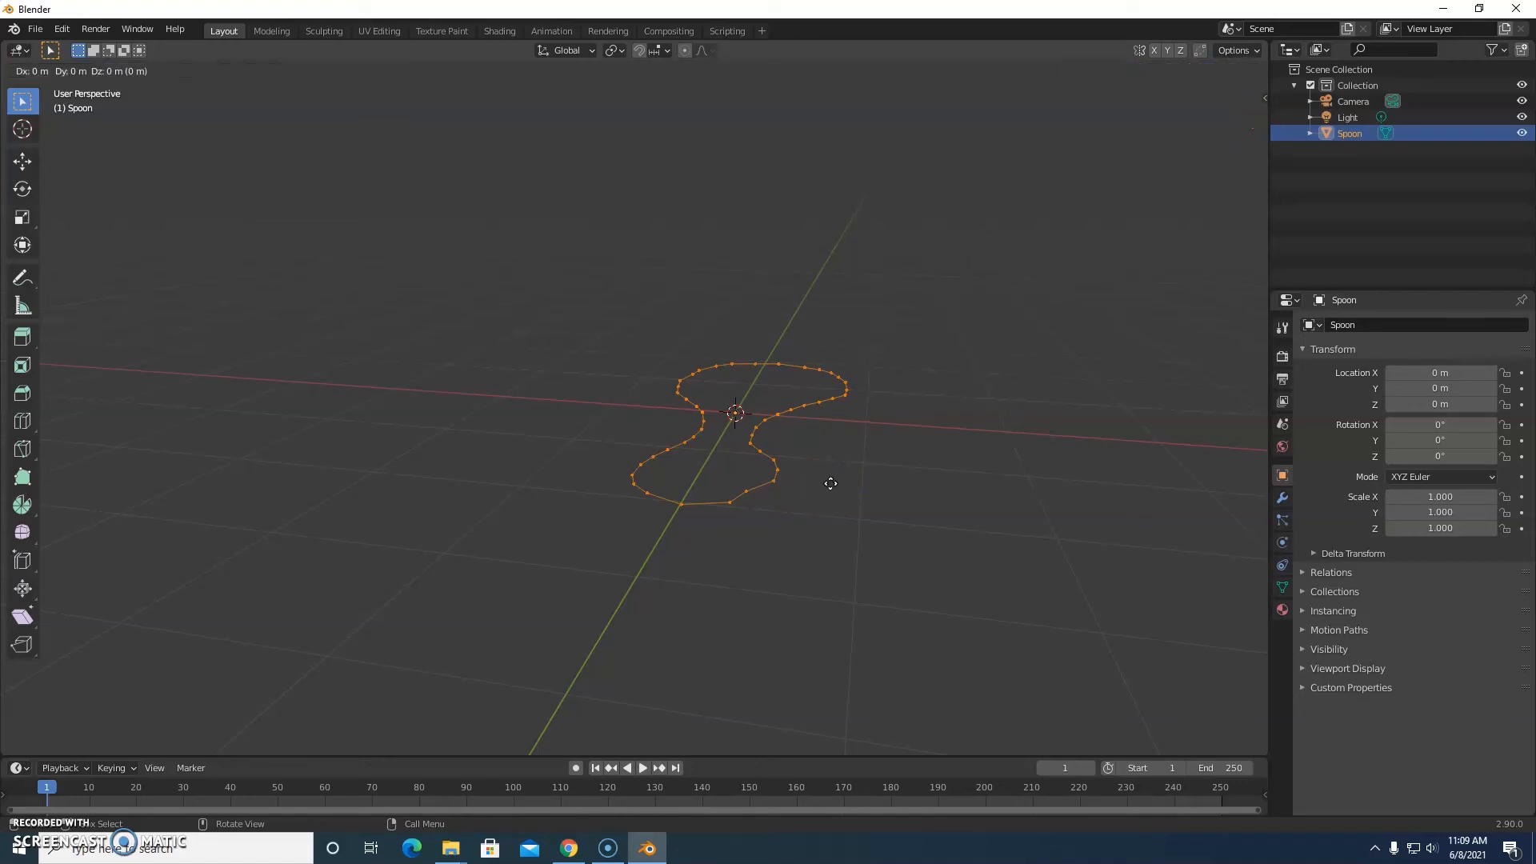
{"action": "key", "text": "z"}
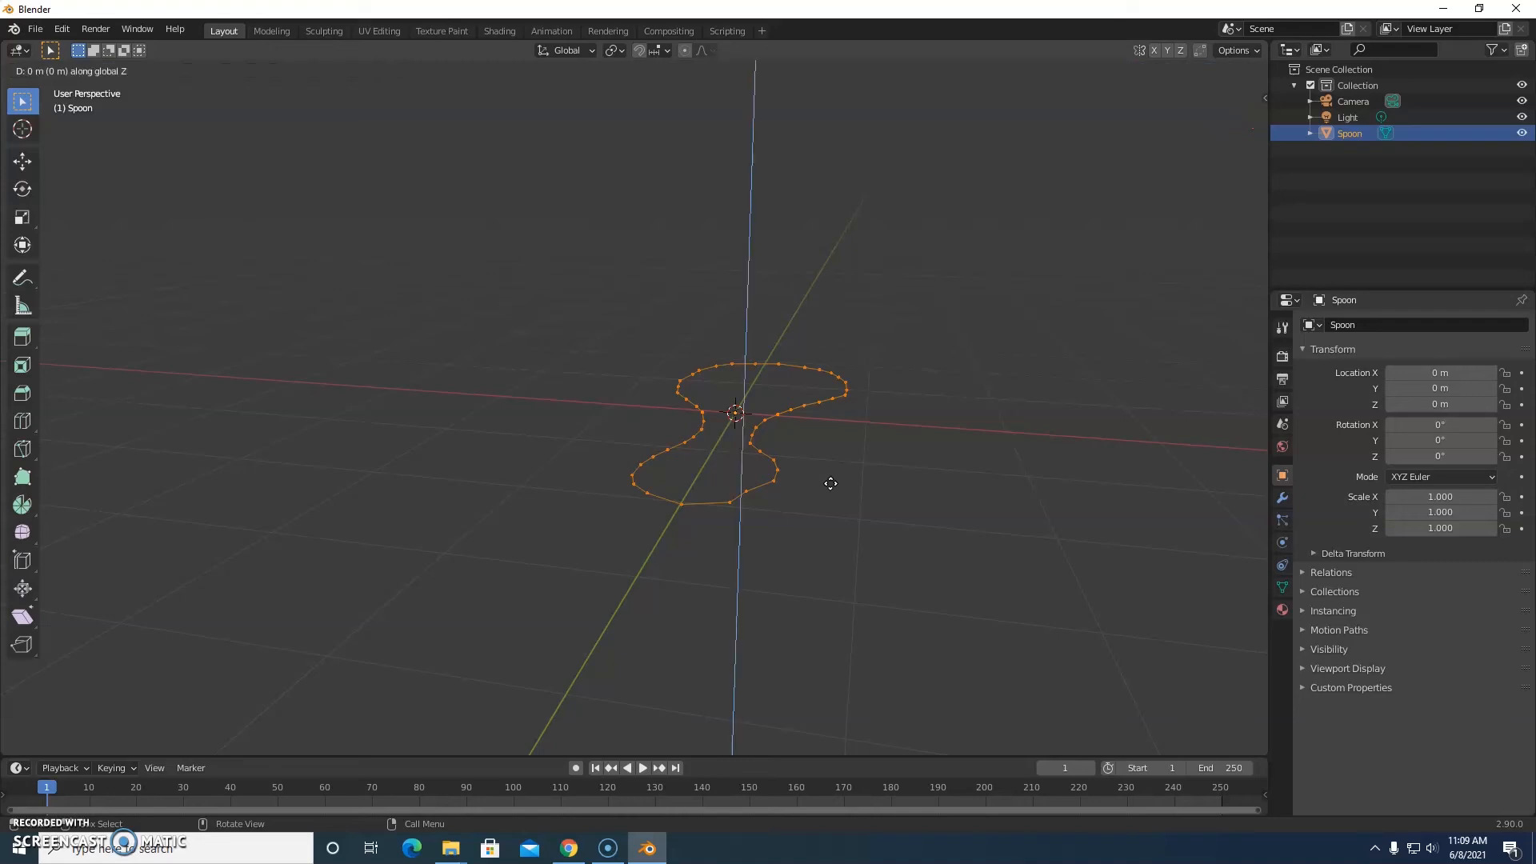
{"action": "mouse_move", "coordinate": [826, 470]}
{"action": "left_mouse_down"}
{"action": "mouse_move", "coordinate": [795, 448]}
{"action": "mouse_move", "coordinate": [508, 397]}
{"action": "mouse_move", "coordinate": [837, 254]}
{"action": "mouse_move", "coordinate": [747, 367]}
{"action": "mouse_move", "coordinate": [777, 264]}
{"action": "mouse_move", "coordinate": [804, 468]}
{"action": "left_mouse_up"}
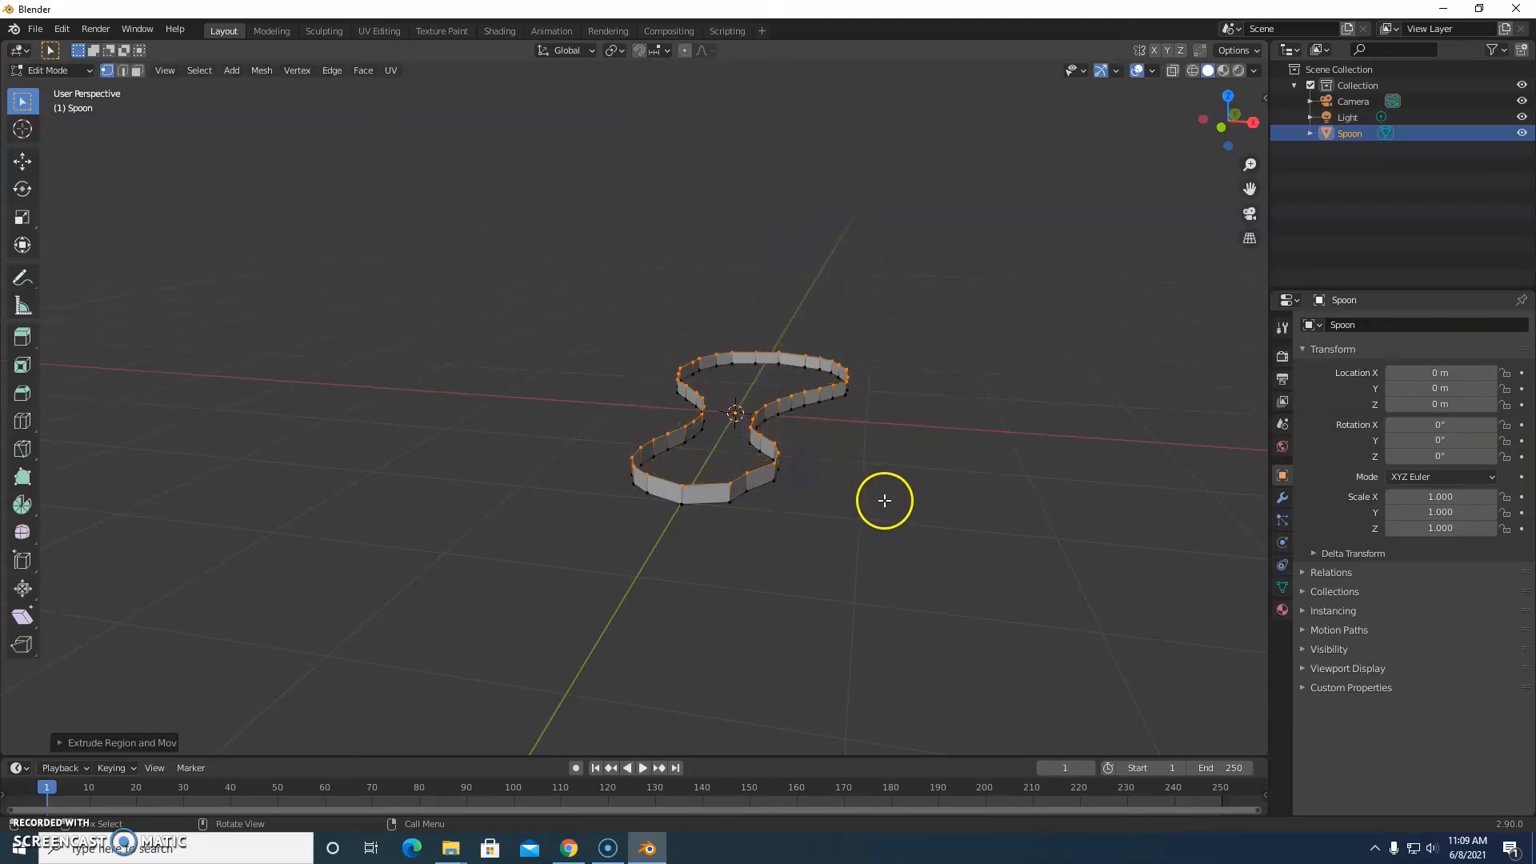
{"action": "left_click", "coordinate": [890, 444]}
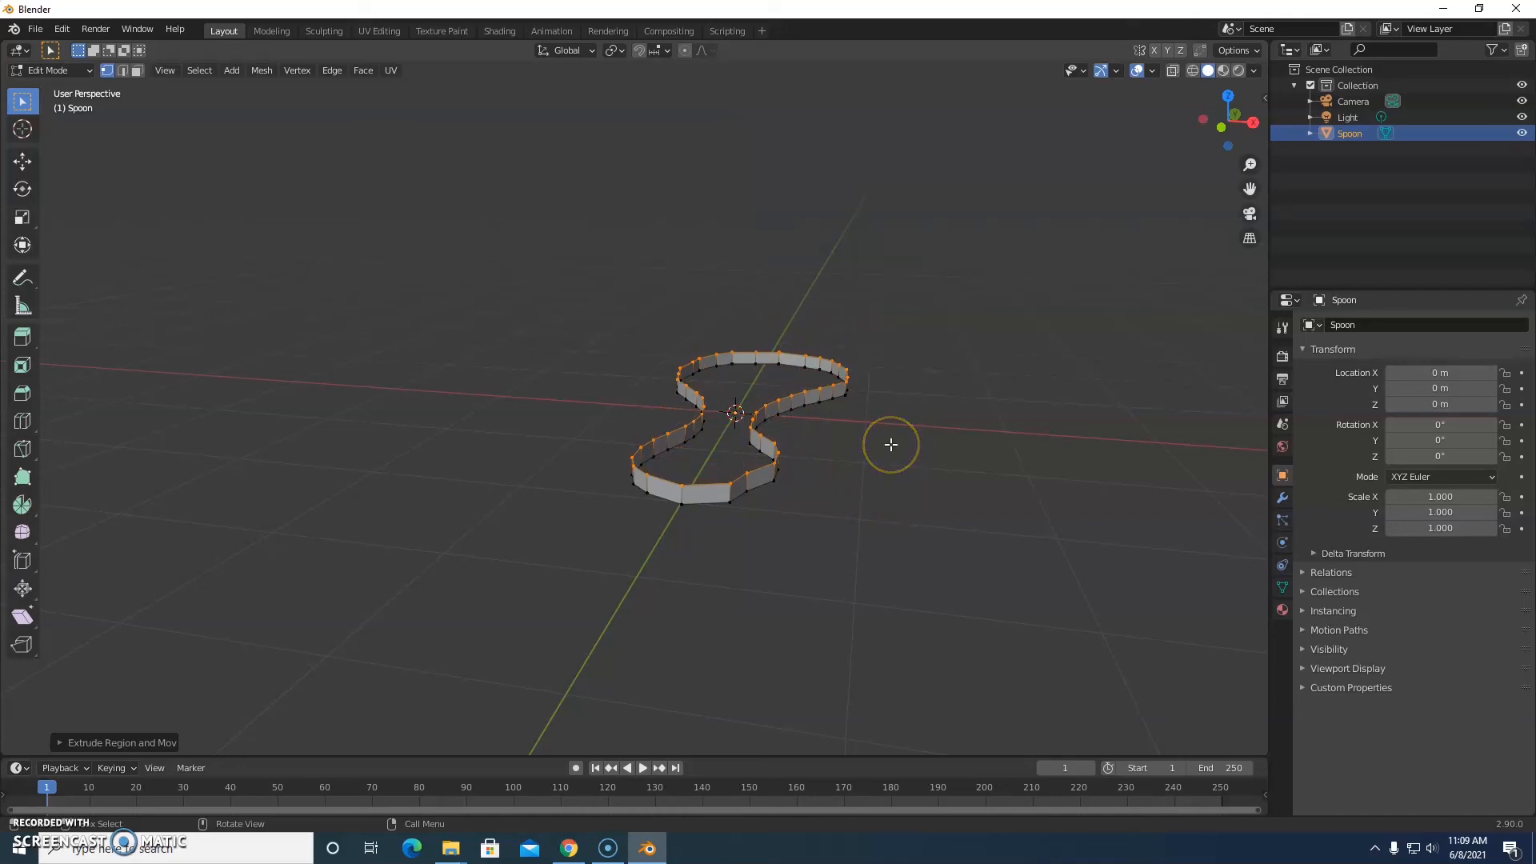
Check the open wall from above and at an angle, and undo the Z-axis extrusion of the outline.
{"action": "key", "text": "KP_7"}
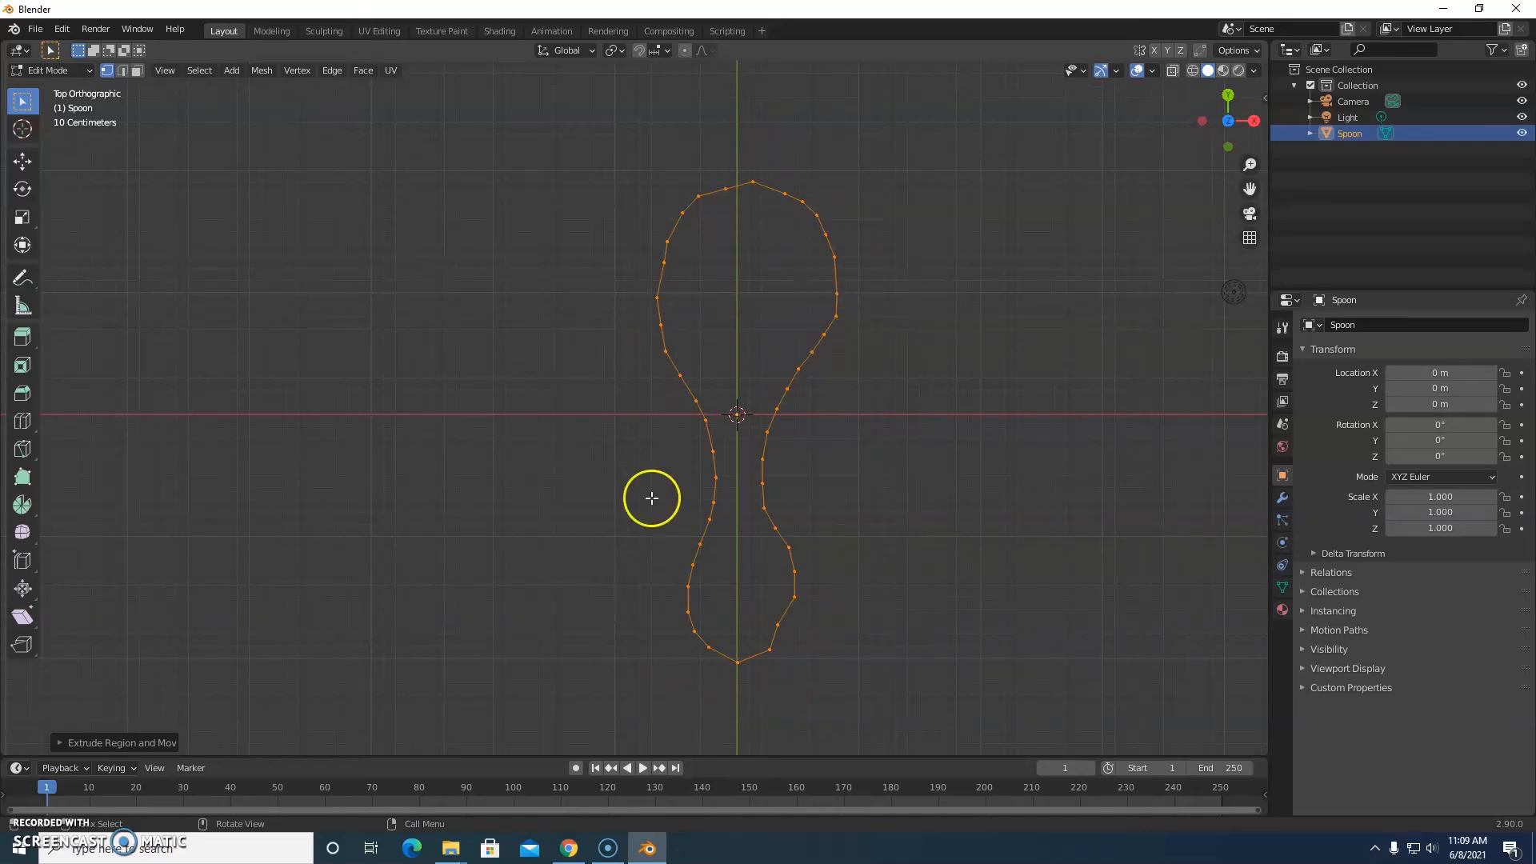
{"action": "middle_click_drag", "start_coordinate": [908, 549], "coordinate": [848, 355]}
{"action": "middle_click_drag", "start_coordinate": [845, 409], "coordinate": [884, 481]}
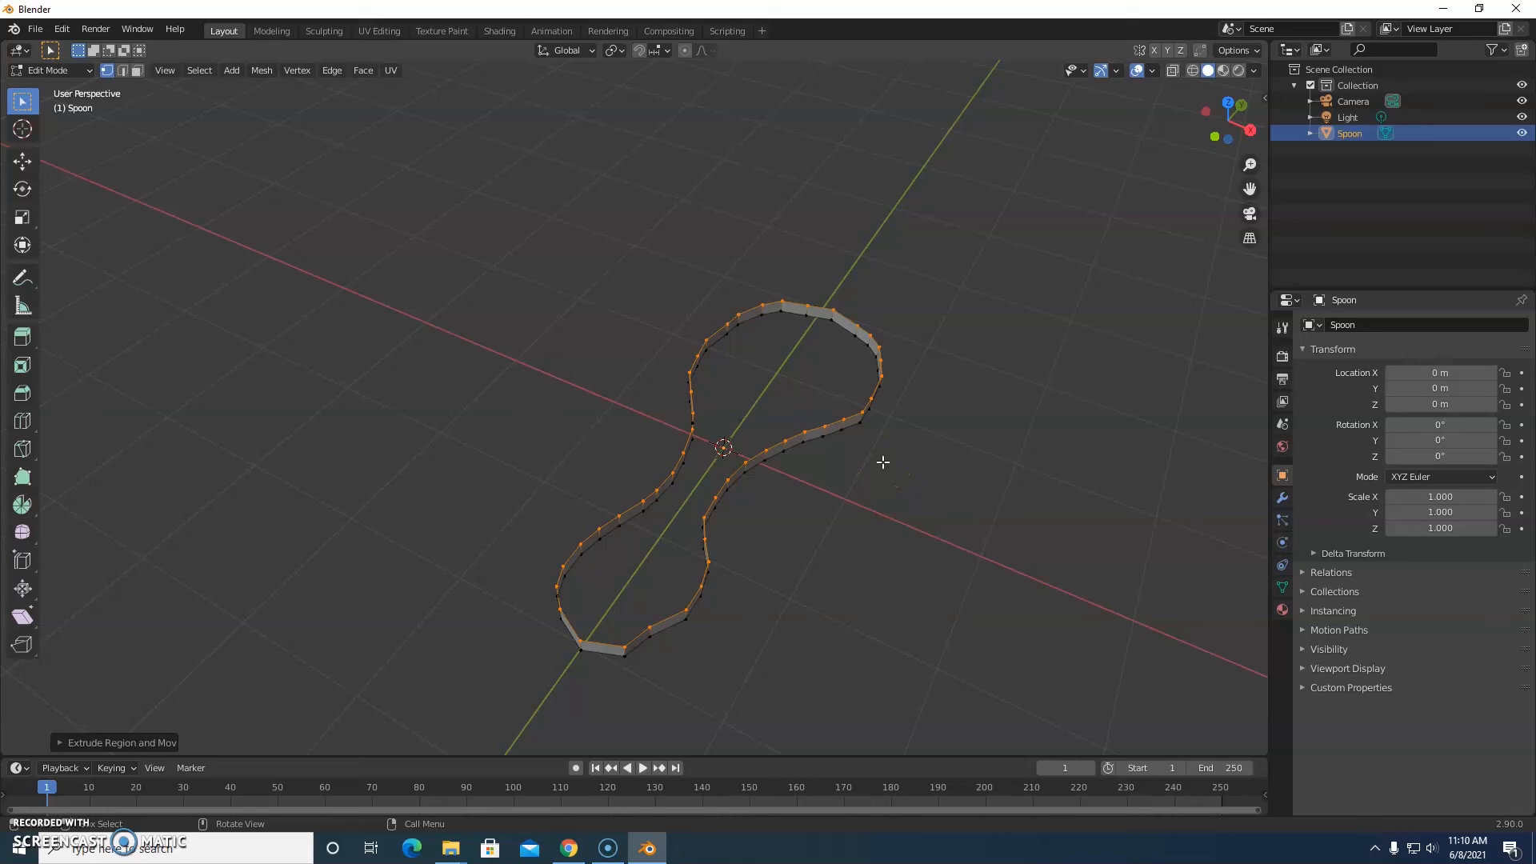
{"action": "key", "text": "KP_7"}
{"action": "middle_click_drag", "start_coordinate": [911, 507], "coordinate": [854, 361]}
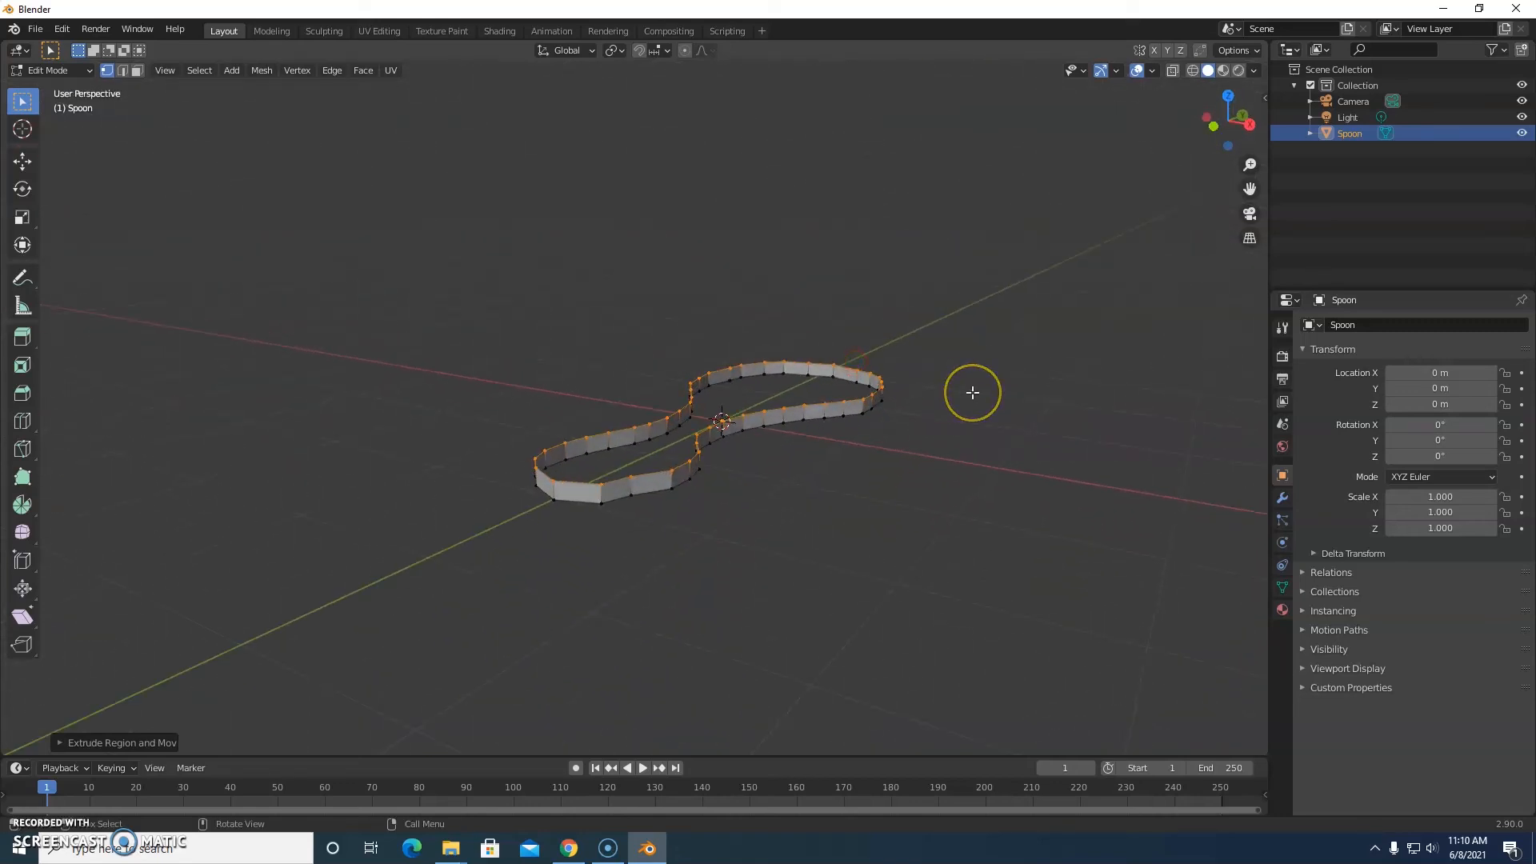
{"action": "key", "text": "ctrl+z"}
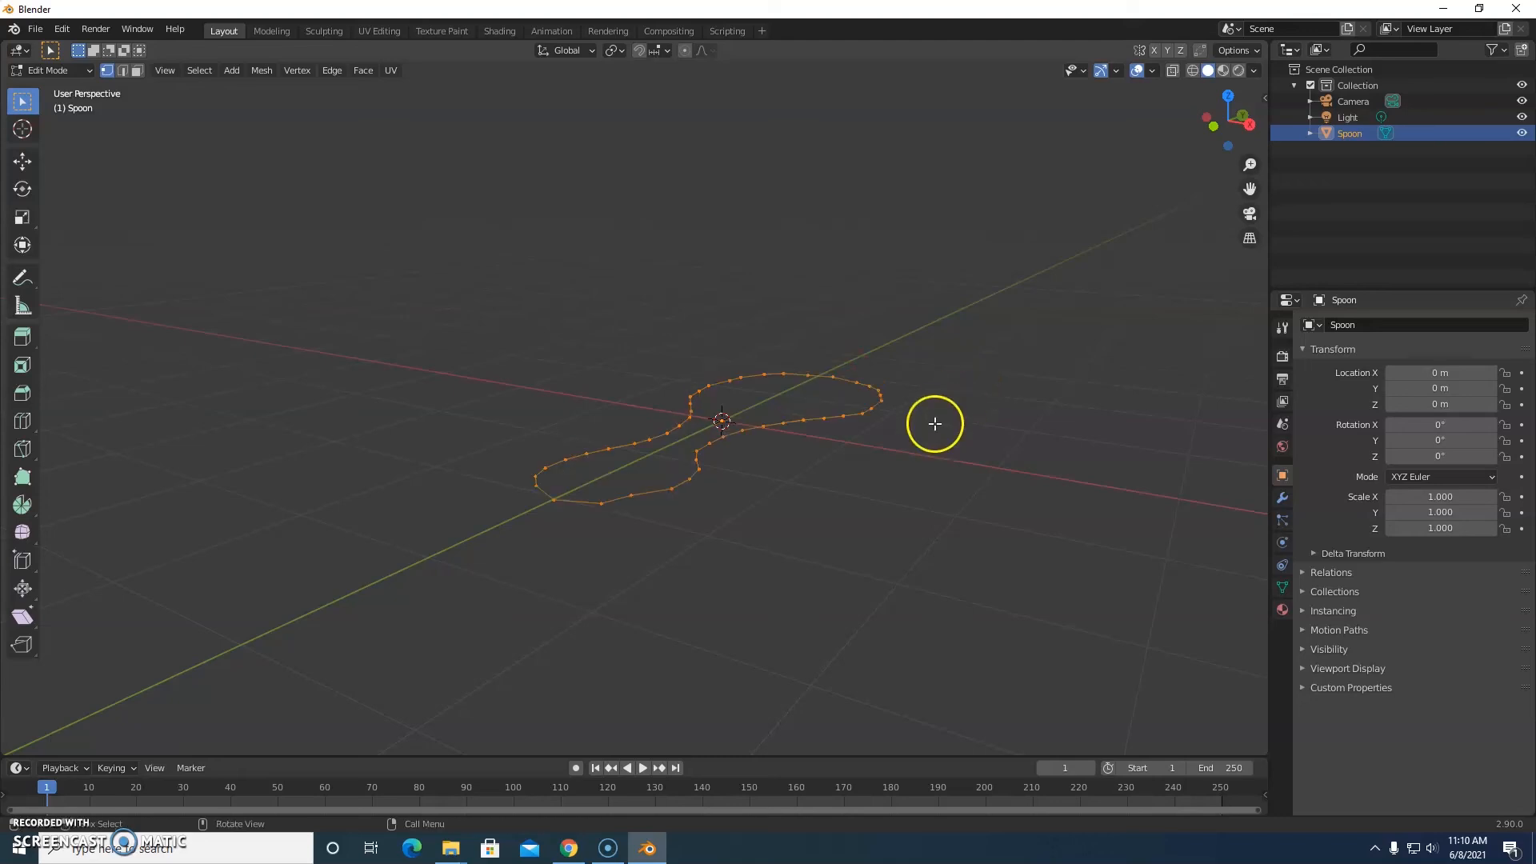
Fill the selected spoon outline with faces in top view using the Fill command.
{"action": "key", "text": "KP_7"}
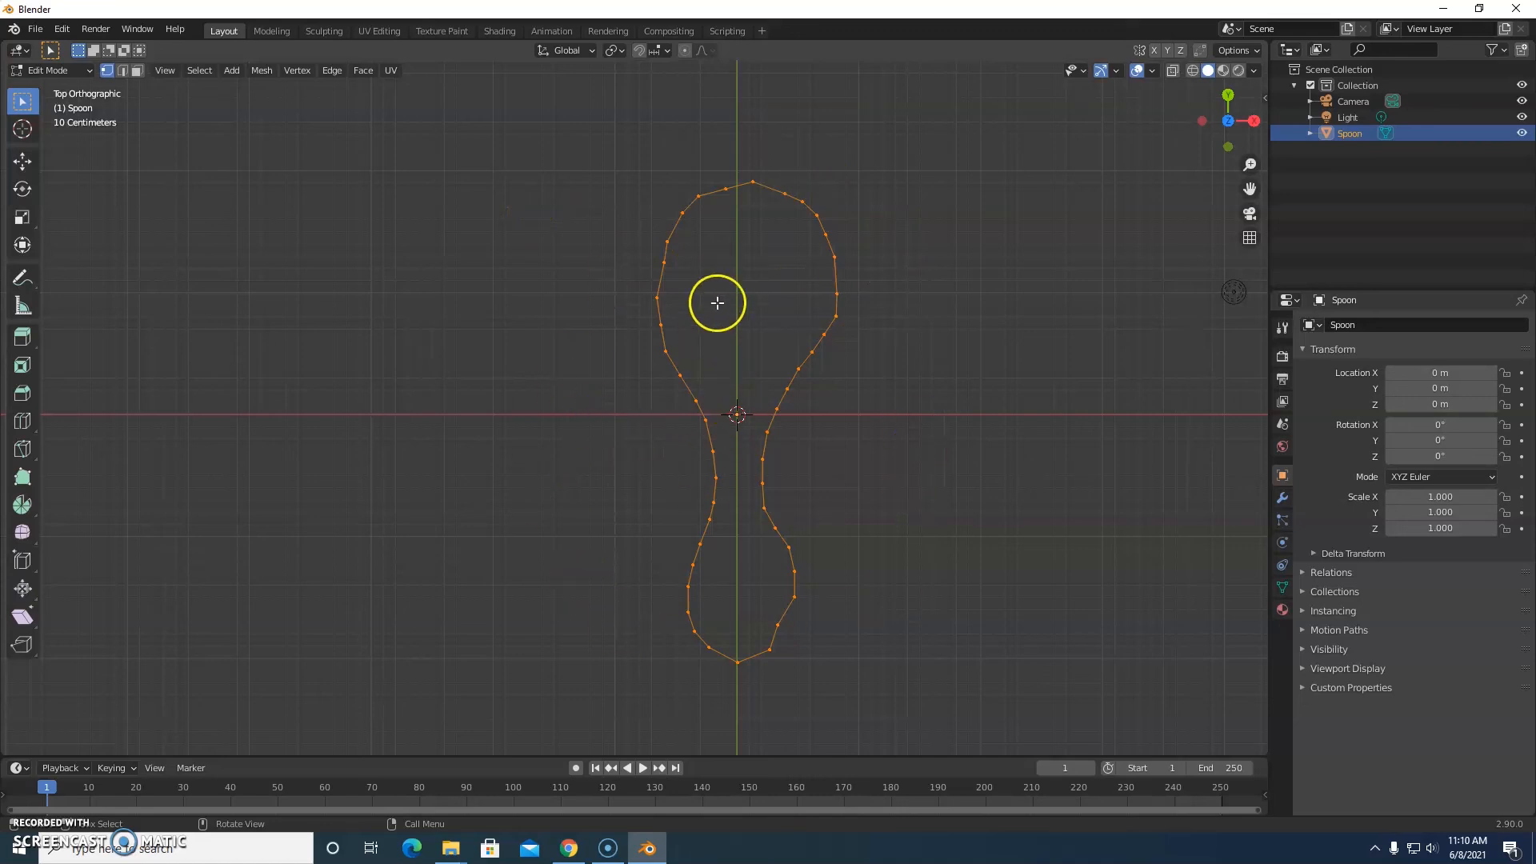
{"action": "left_click", "coordinate": [261, 72]}
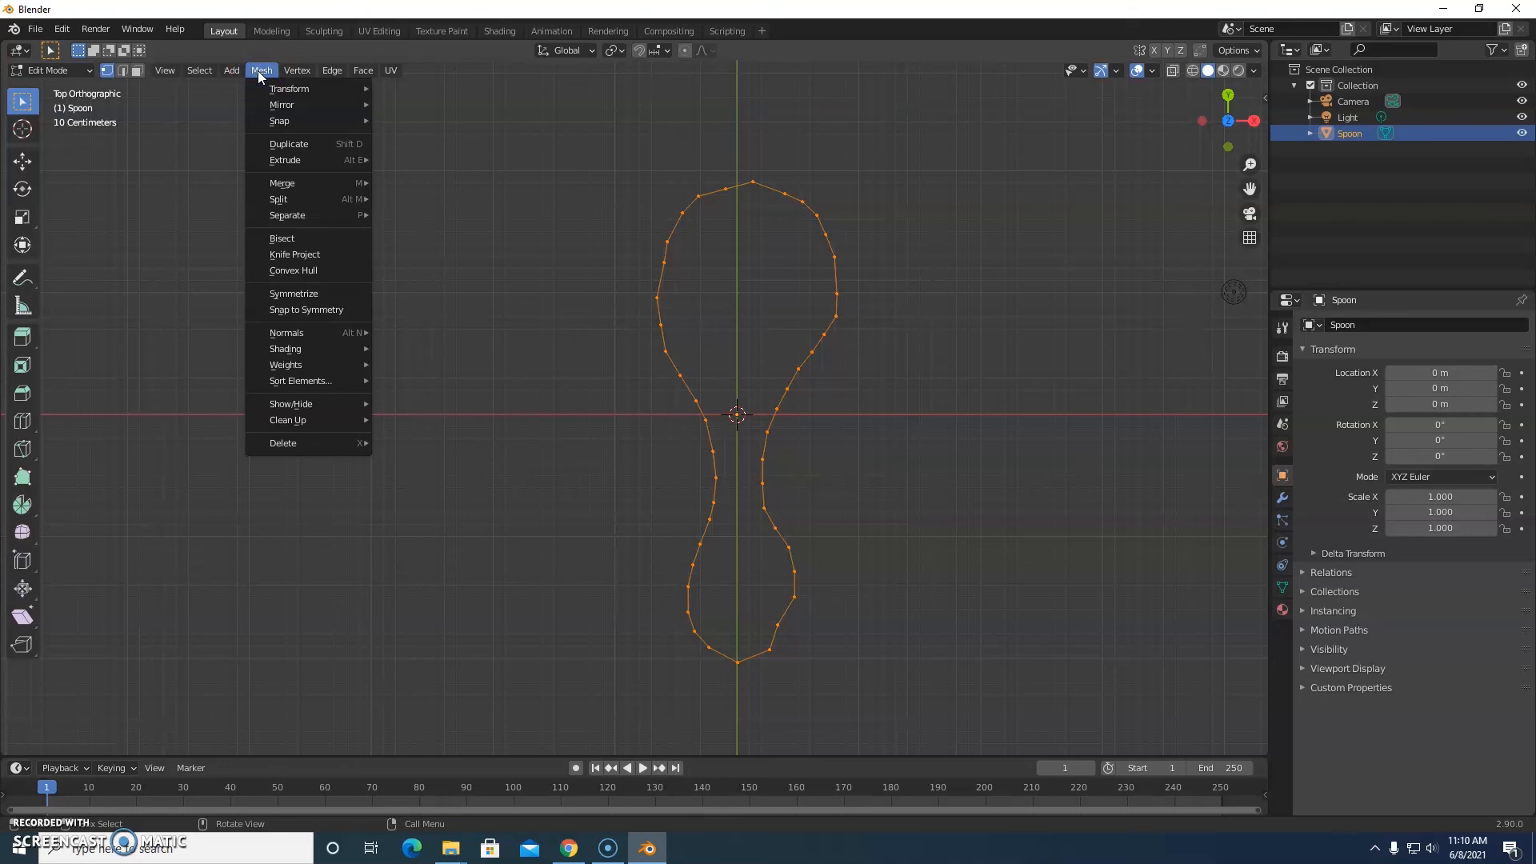
{"action": "left_click", "coordinate": [232, 72]}
{"action": "mouse_move", "coordinate": [329, 70]}
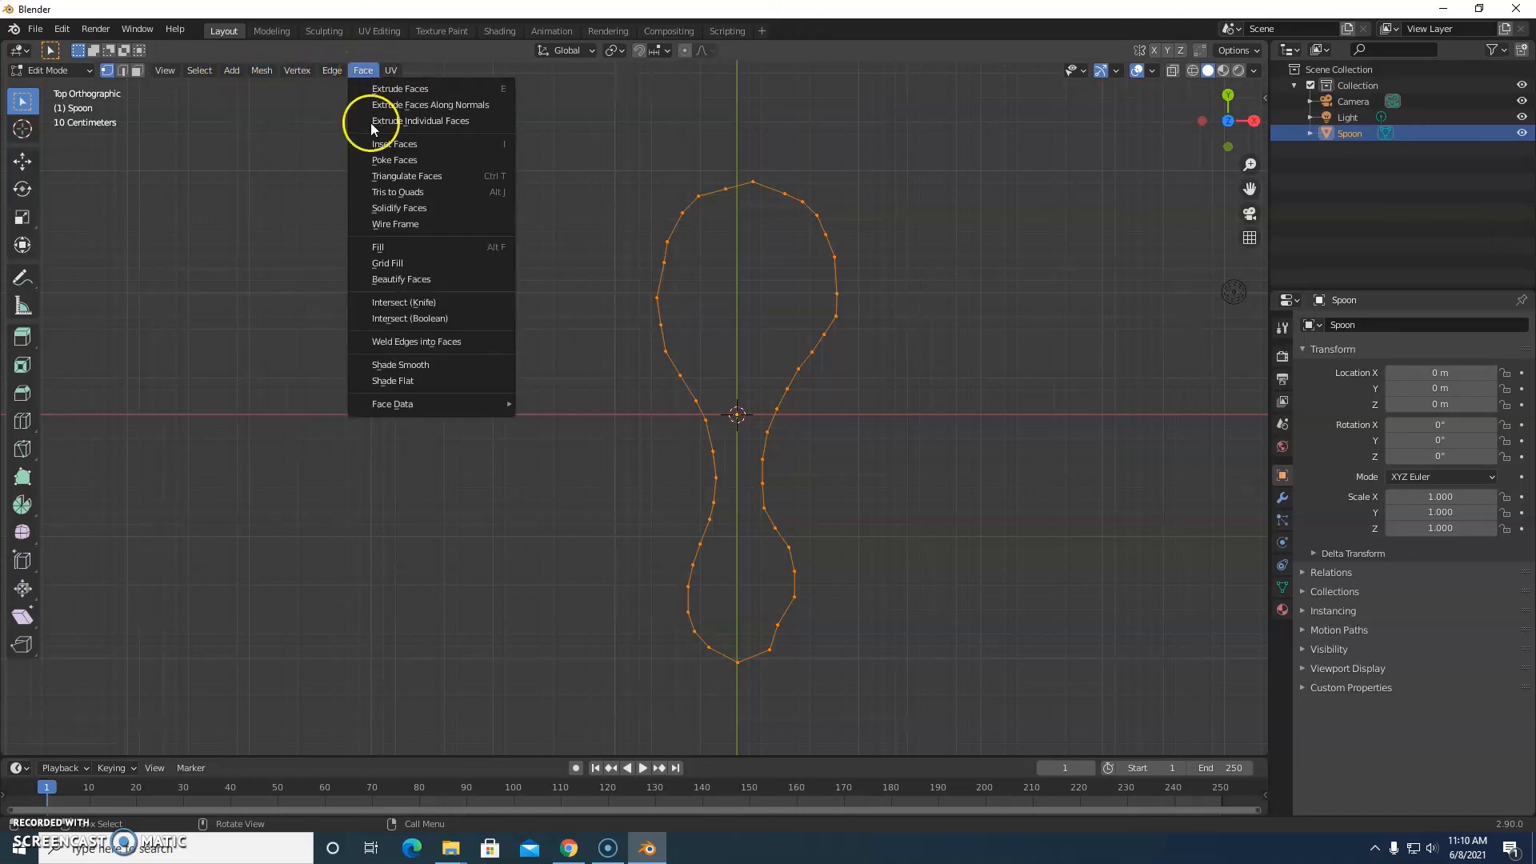
{"action": "left_click", "coordinate": [396, 250]}
{"action": "middle_click_drag", "start_coordinate": [942, 435], "coordinate": [949, 401]}
{"action": "key", "text": "KP_7"}
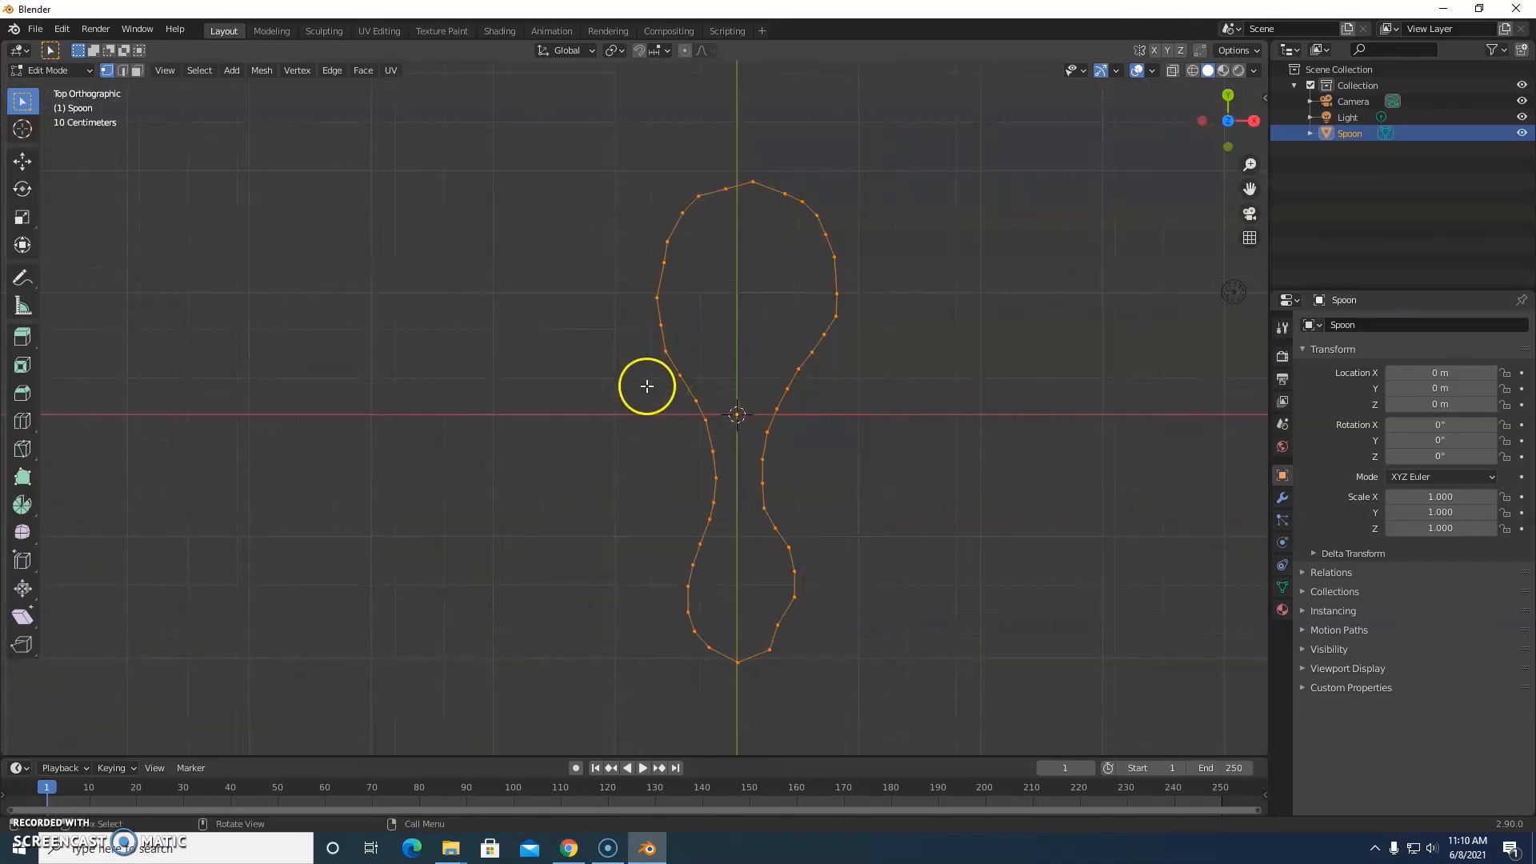
{"action": "left_click", "coordinate": [376, 69]}
{"action": "left_click", "coordinate": [390, 249]}
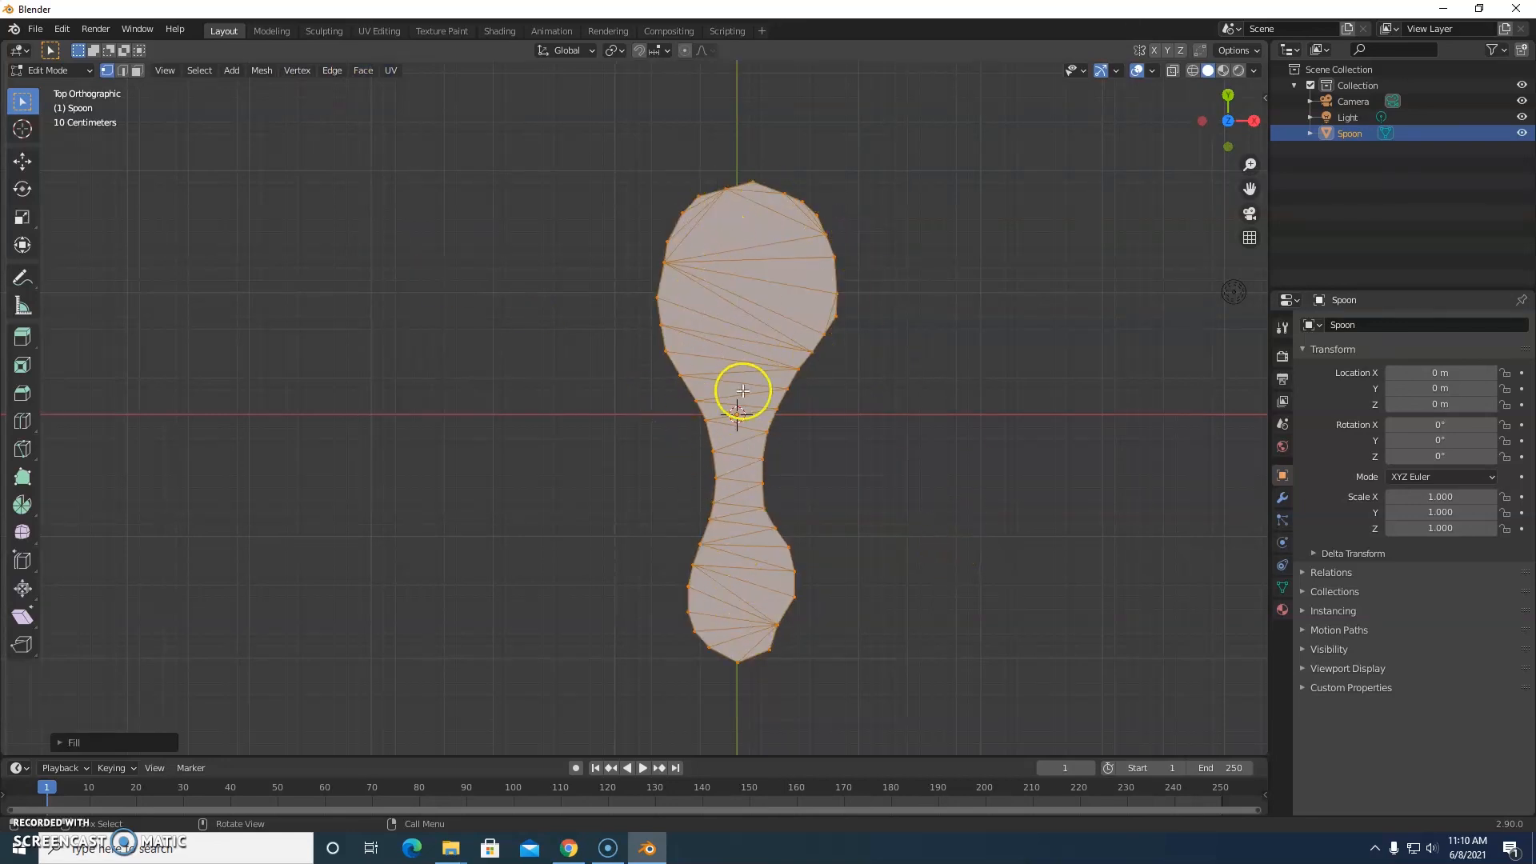
Extrude the filled spoon shape straight up along the global Z axis by about 0.12 m.
{"action": "middle_click_drag", "start_coordinate": [946, 463], "coordinate": [870, 357]}
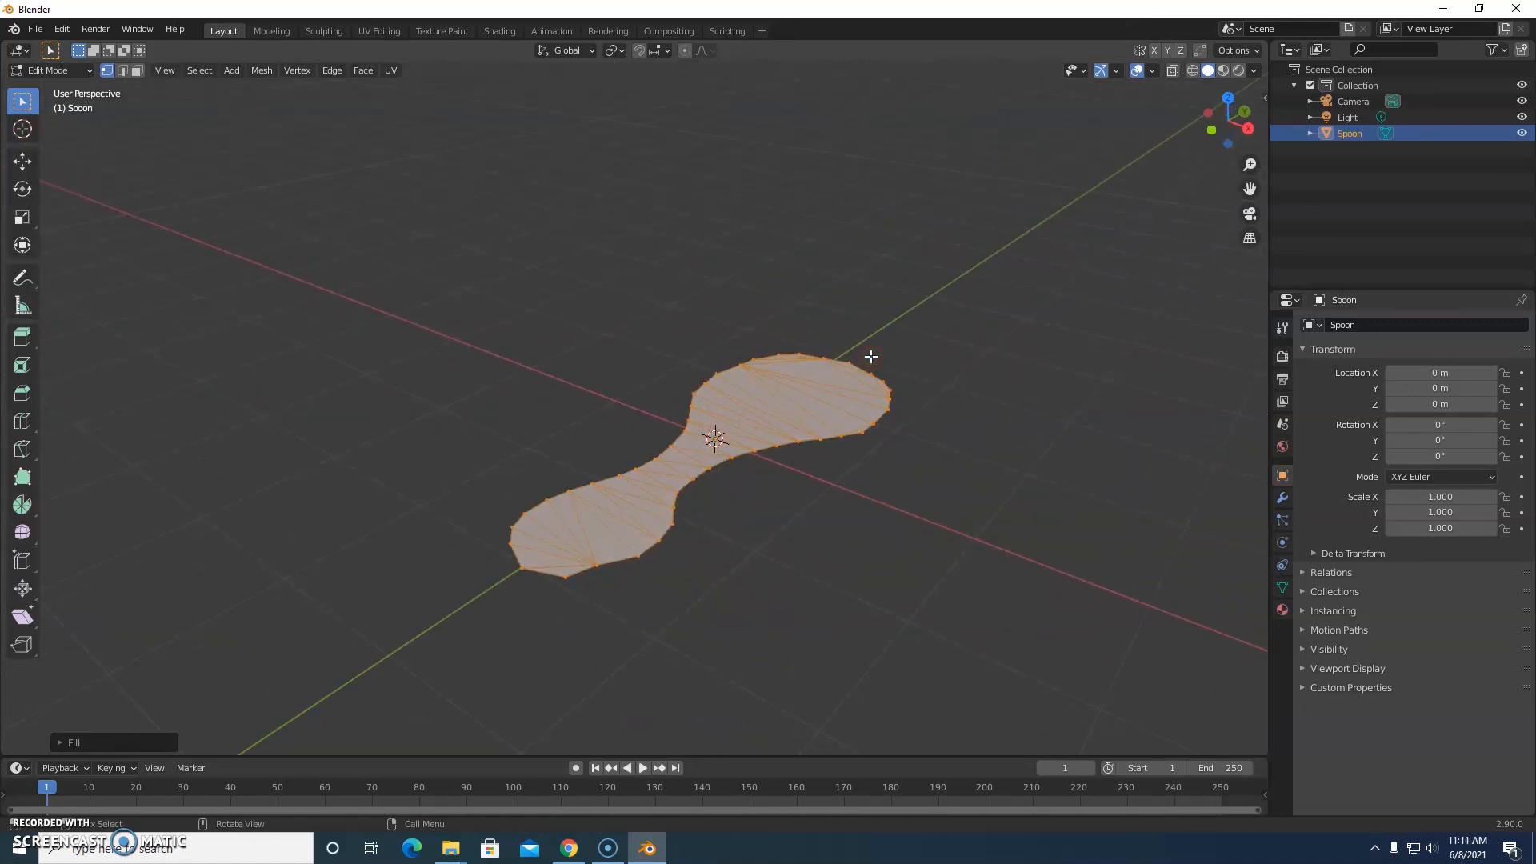
{"action": "key", "text": "KP_7"}
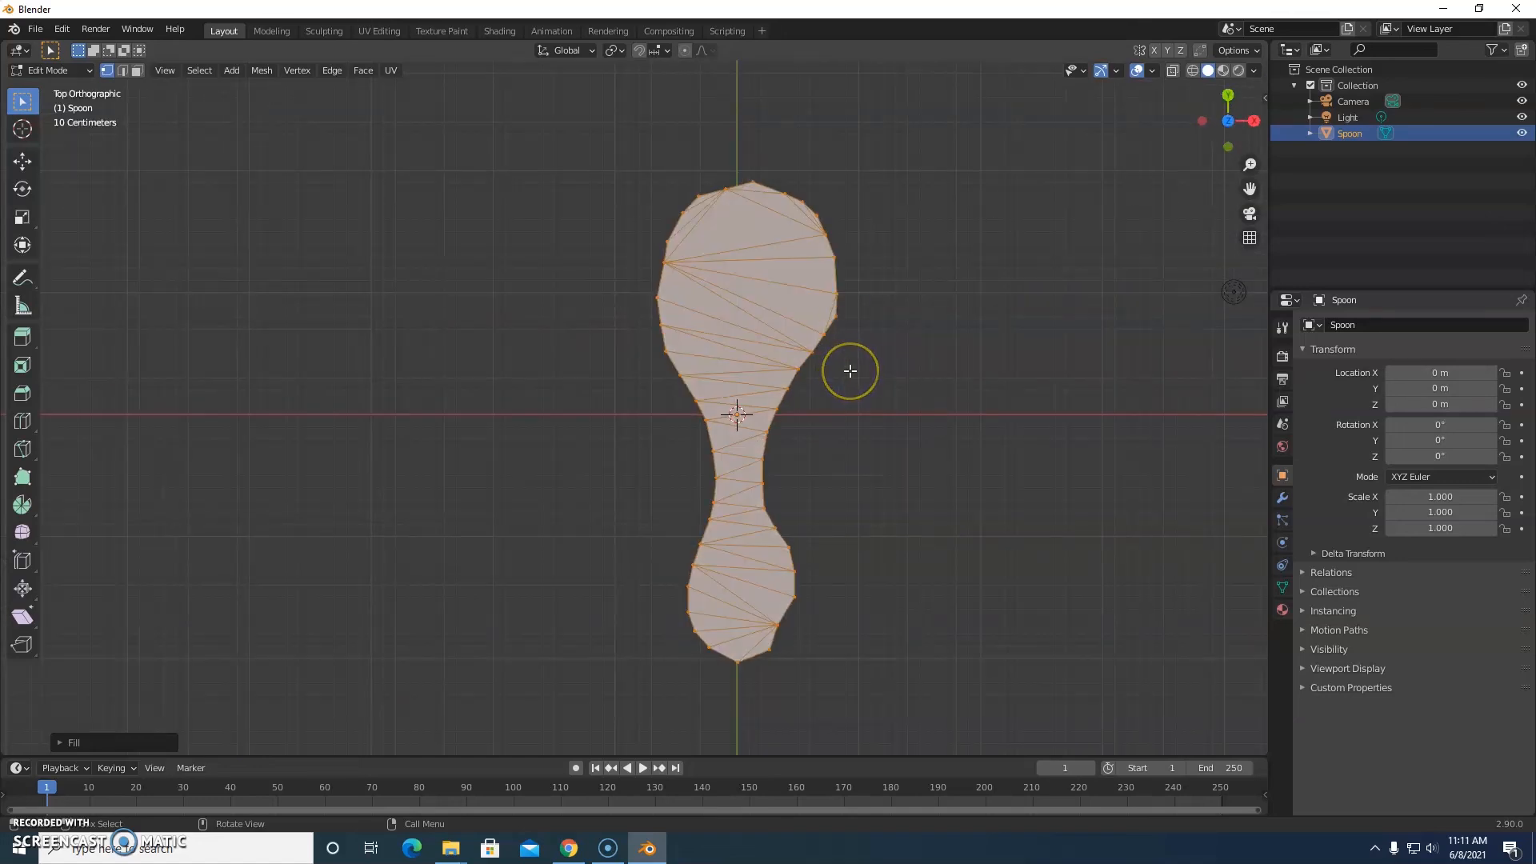
{"action": "middle_click_drag", "start_coordinate": [924, 464], "coordinate": [883, 348]}
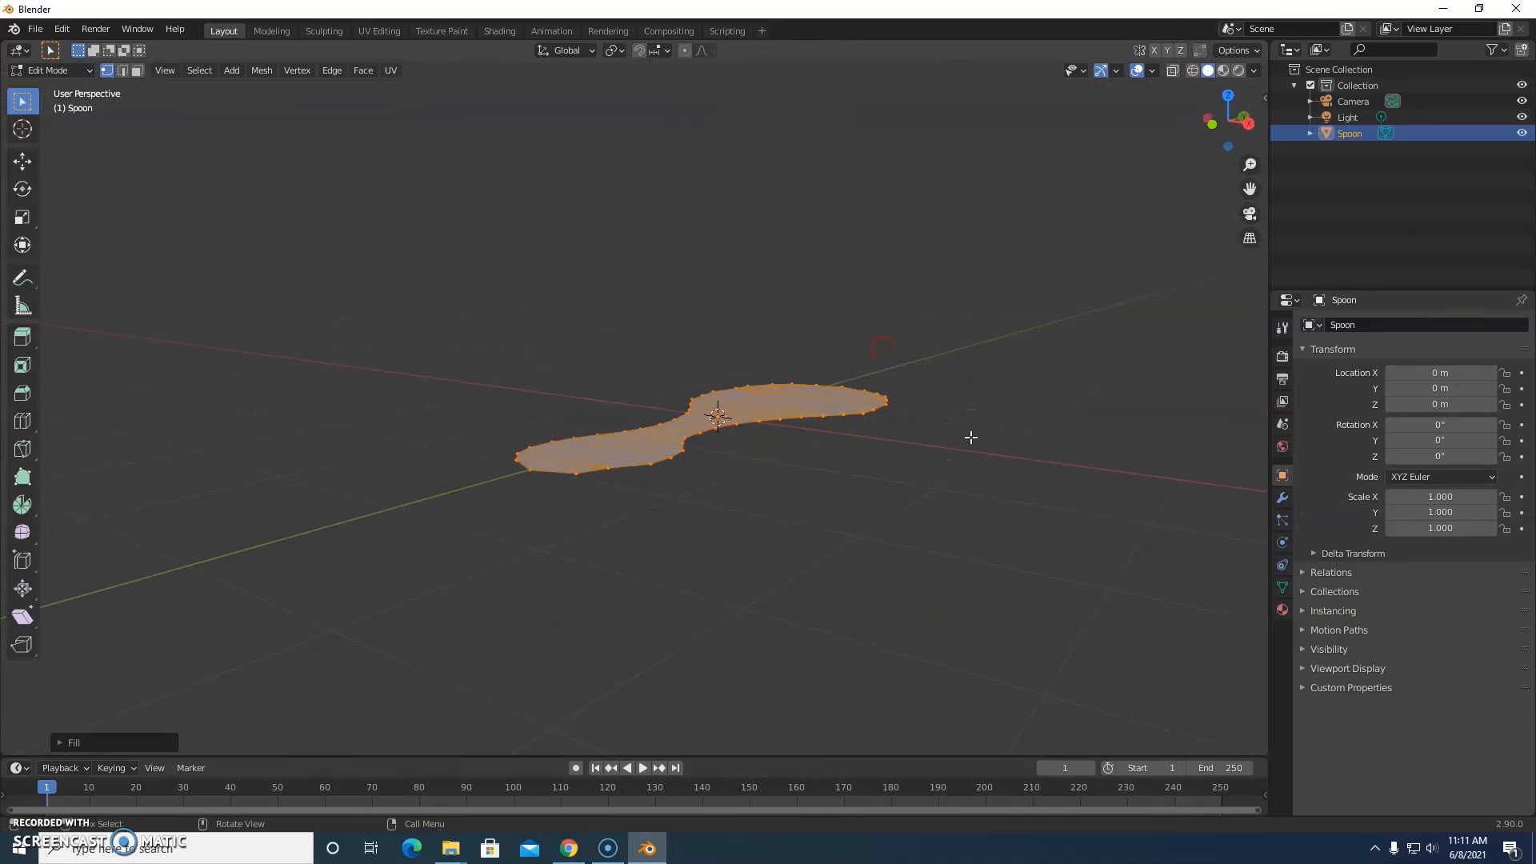
{"action": "key", "text": "e"}
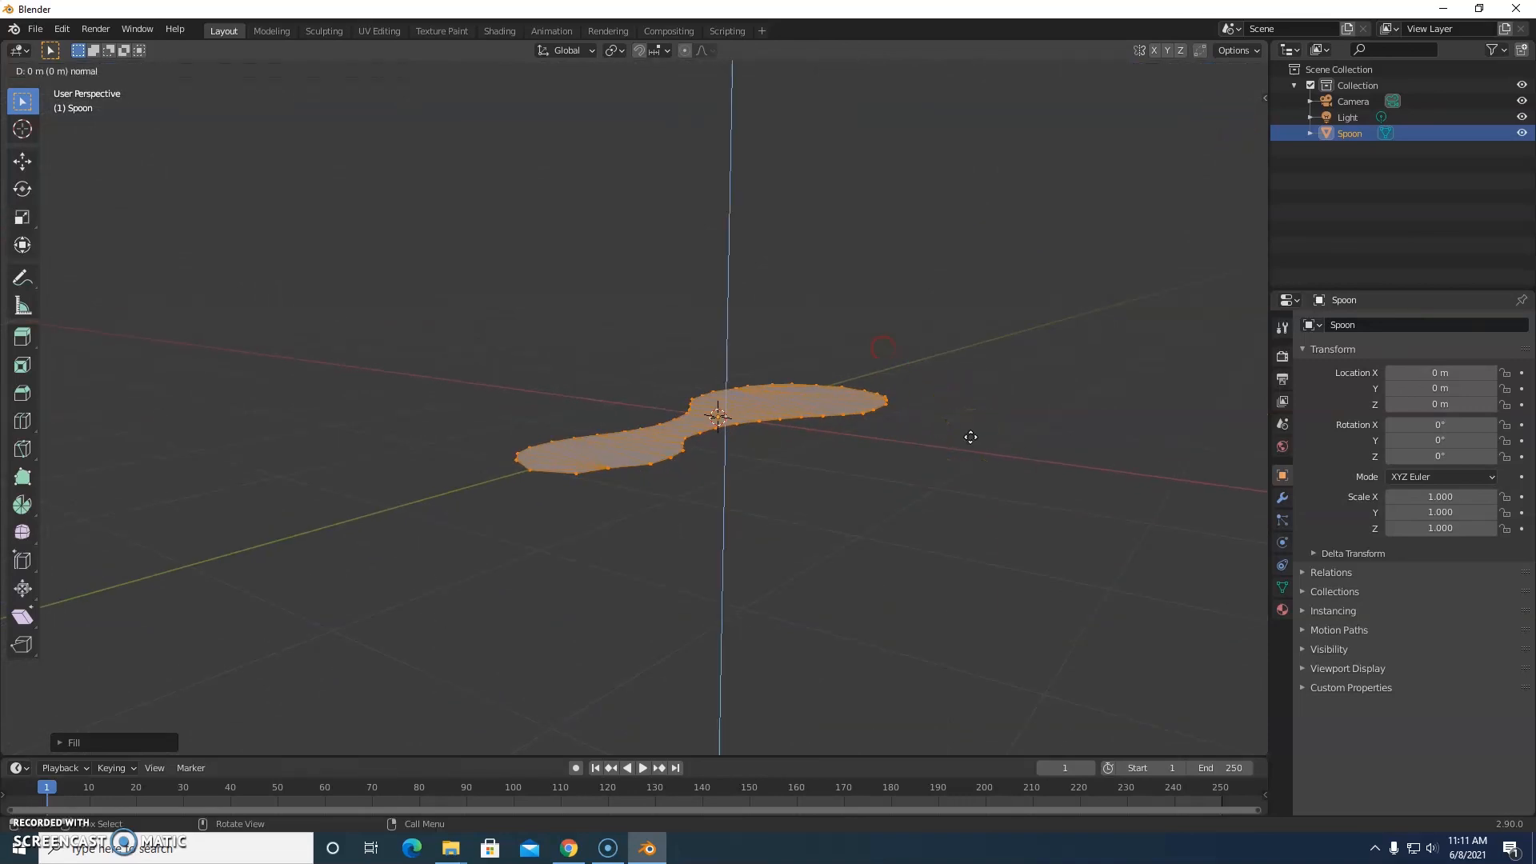
{"action": "key", "text": "z"}
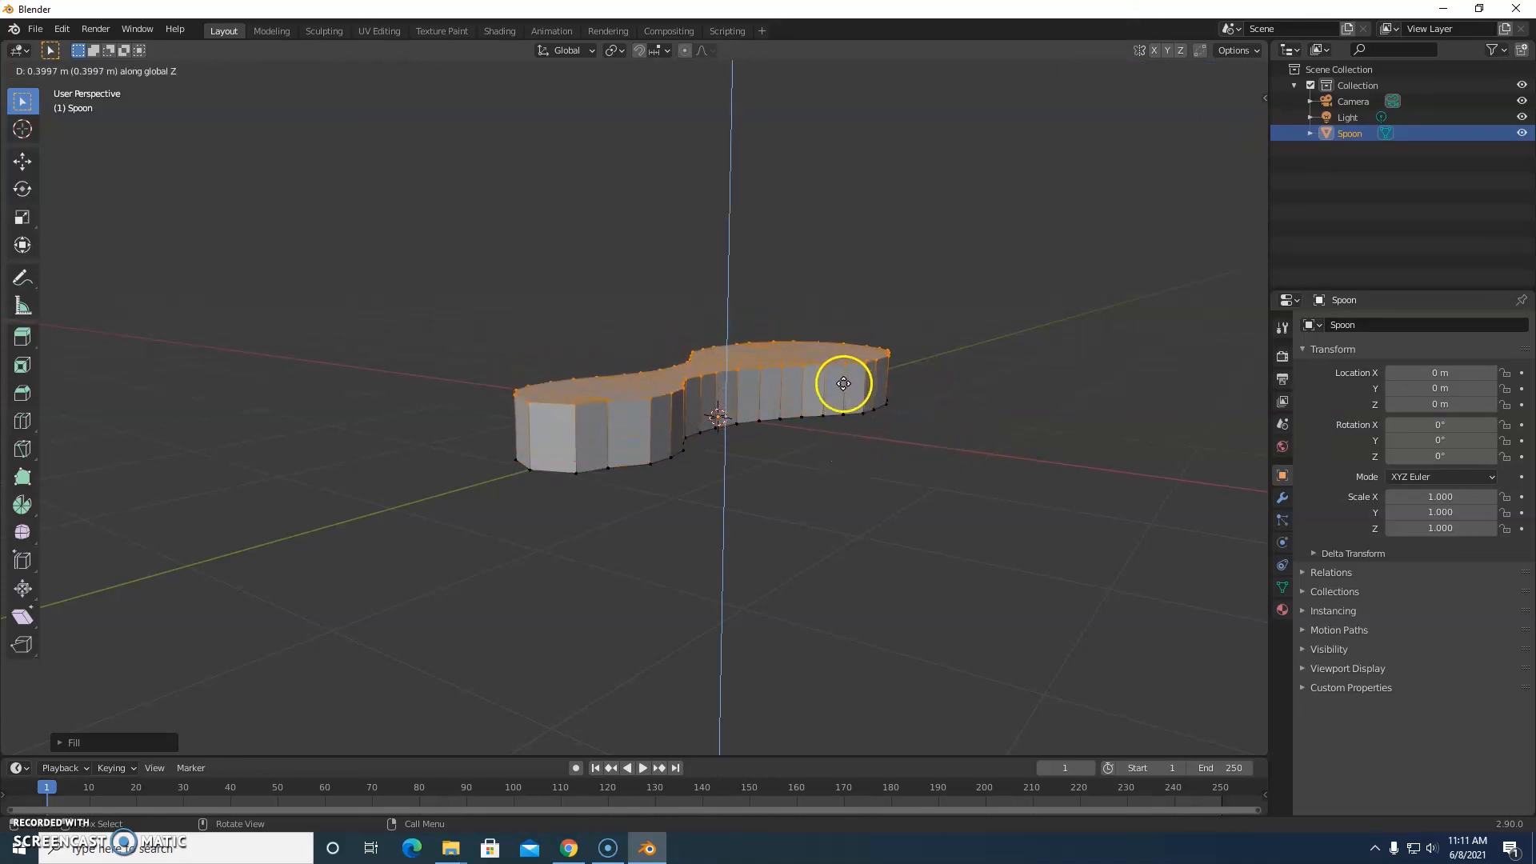
{"action": "key", "text": "z"}
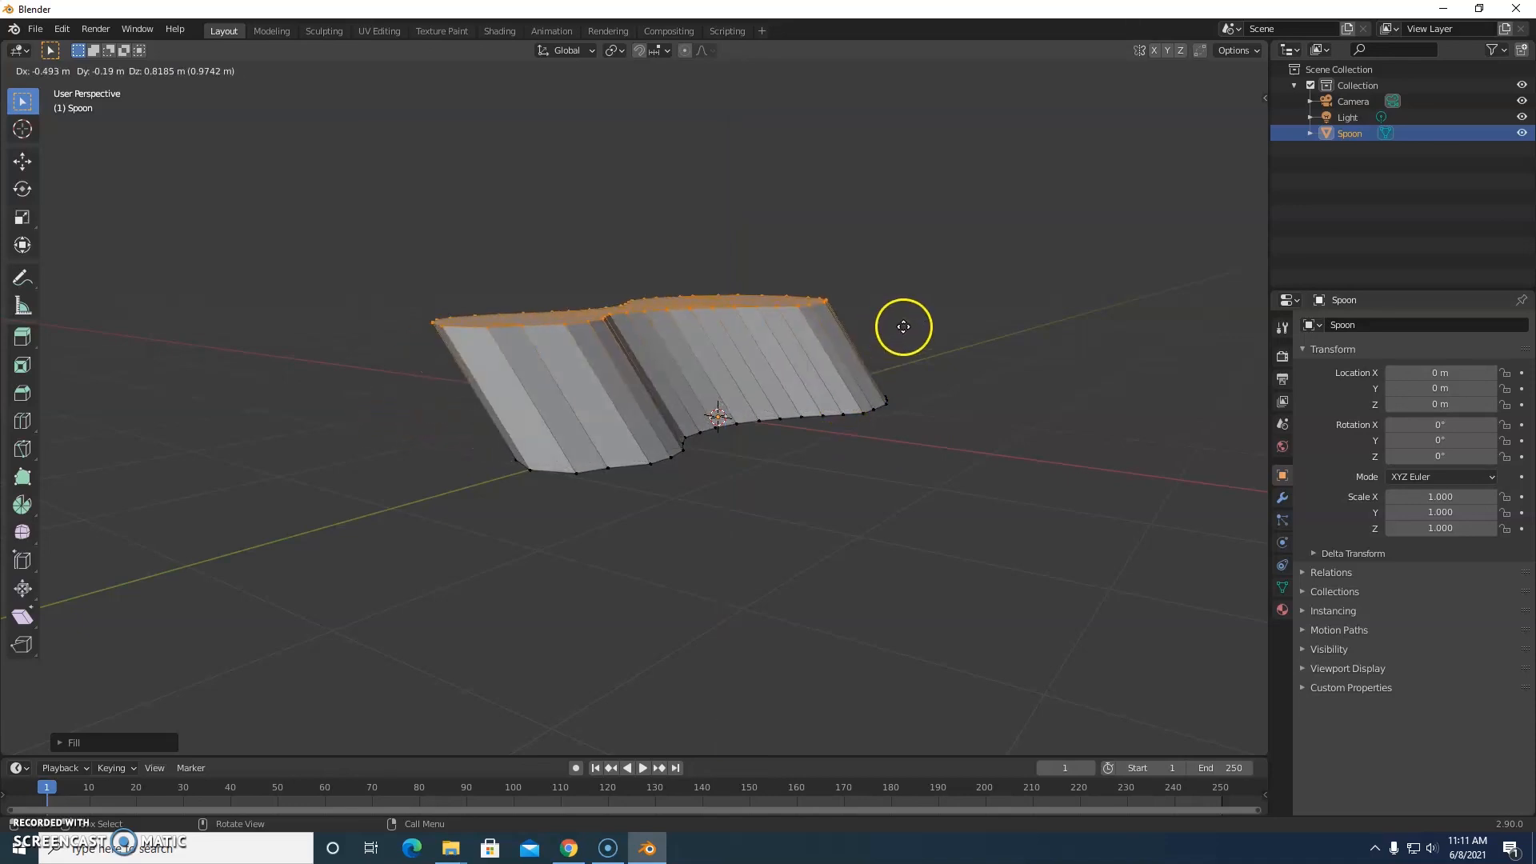
{"action": "key", "text": "z"}
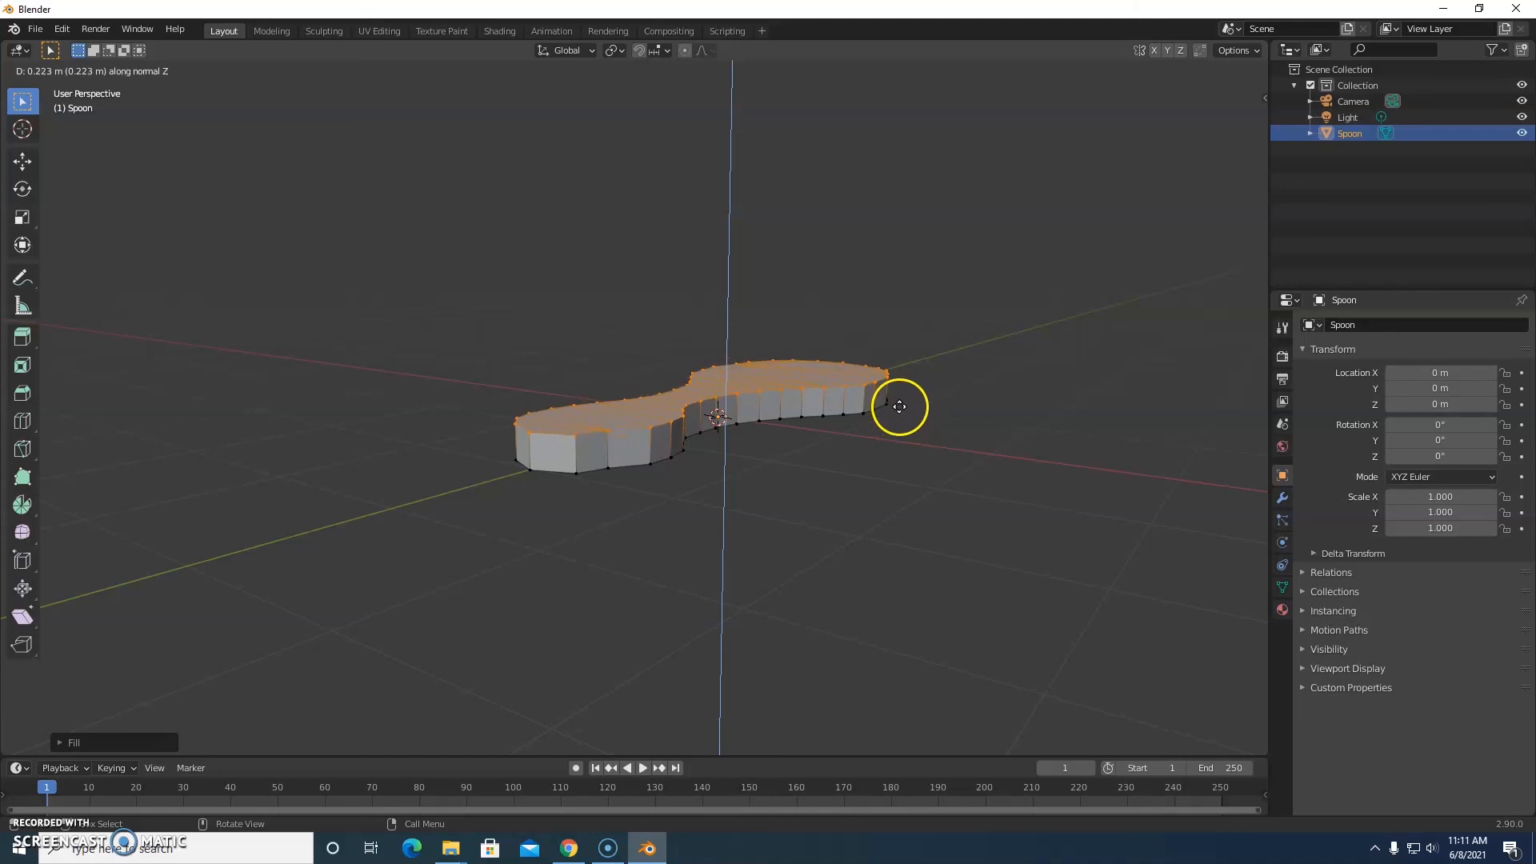
{"action": "key", "text": "z"}
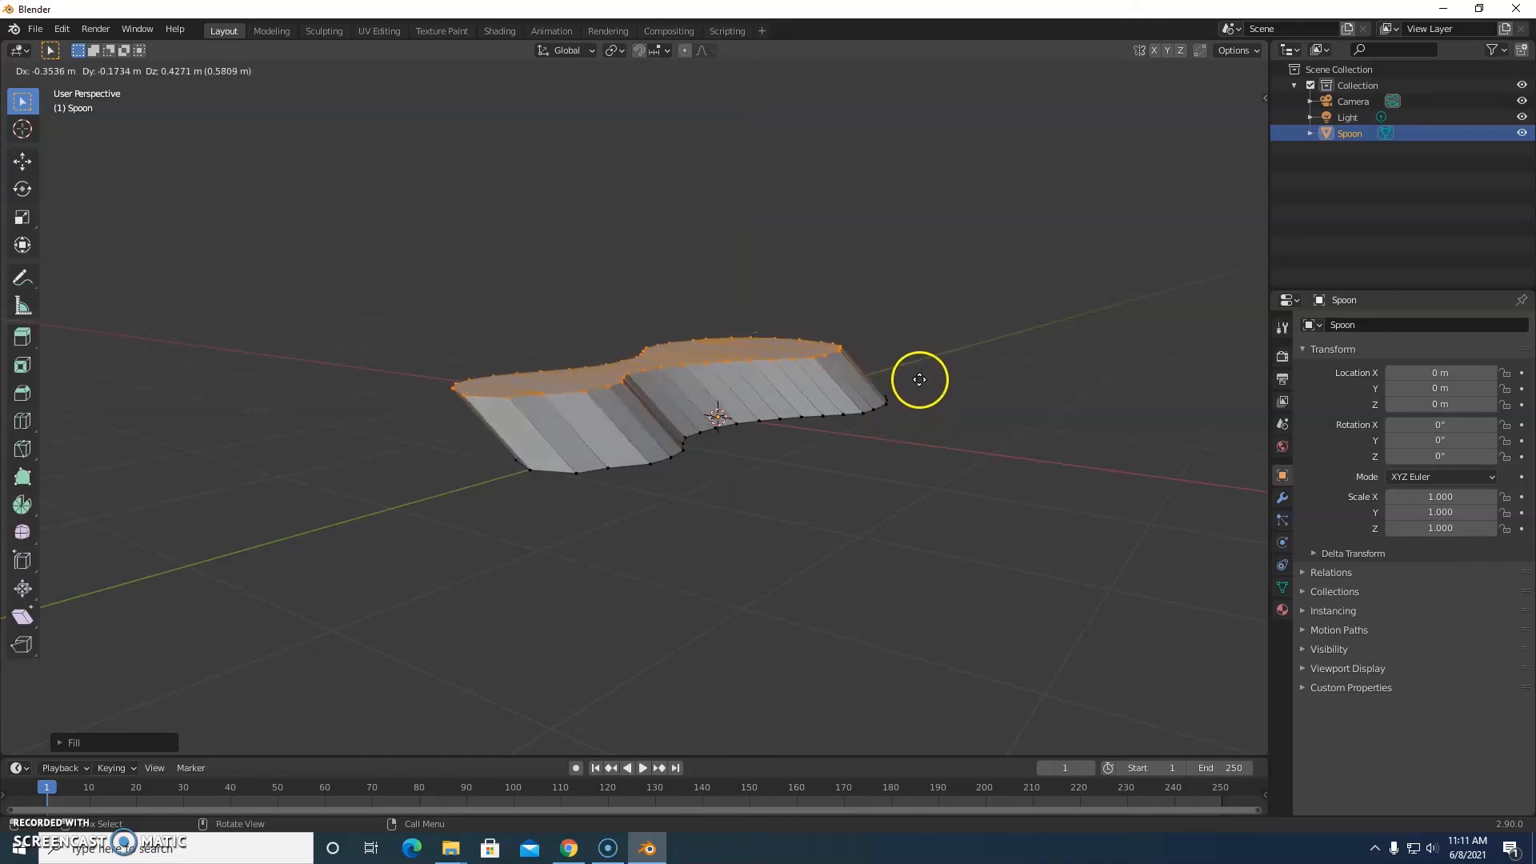
{"action": "key", "text": "z"}
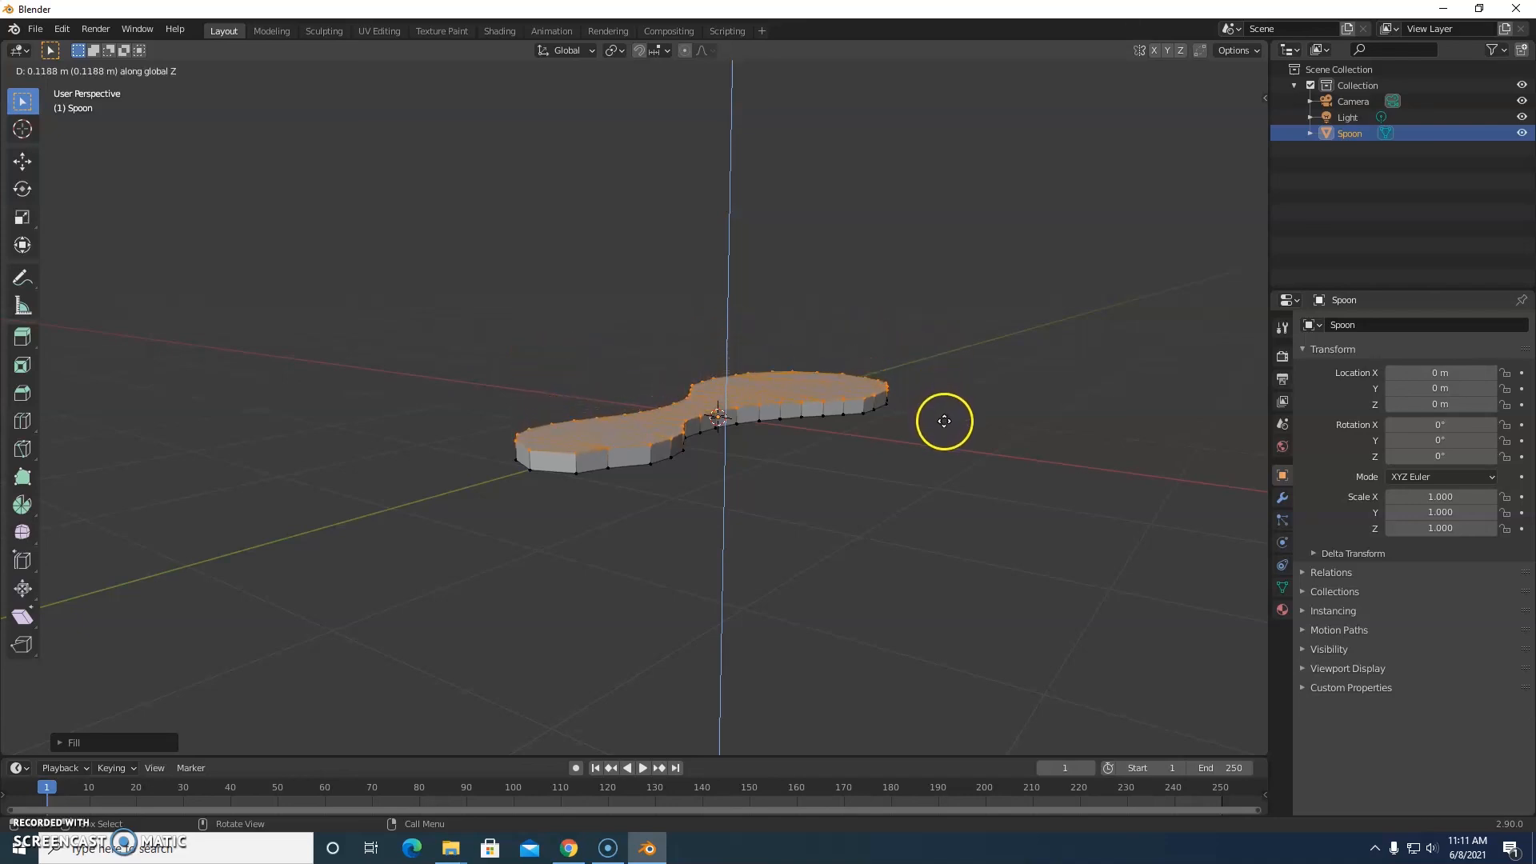
{"action": "left_click", "coordinate": [944, 421]}
Return to Object Mode with the extruded spoon selected and view it at an angle.
{"action": "middle_click_drag", "start_coordinate": [761, 476], "coordinate": [826, 520]}
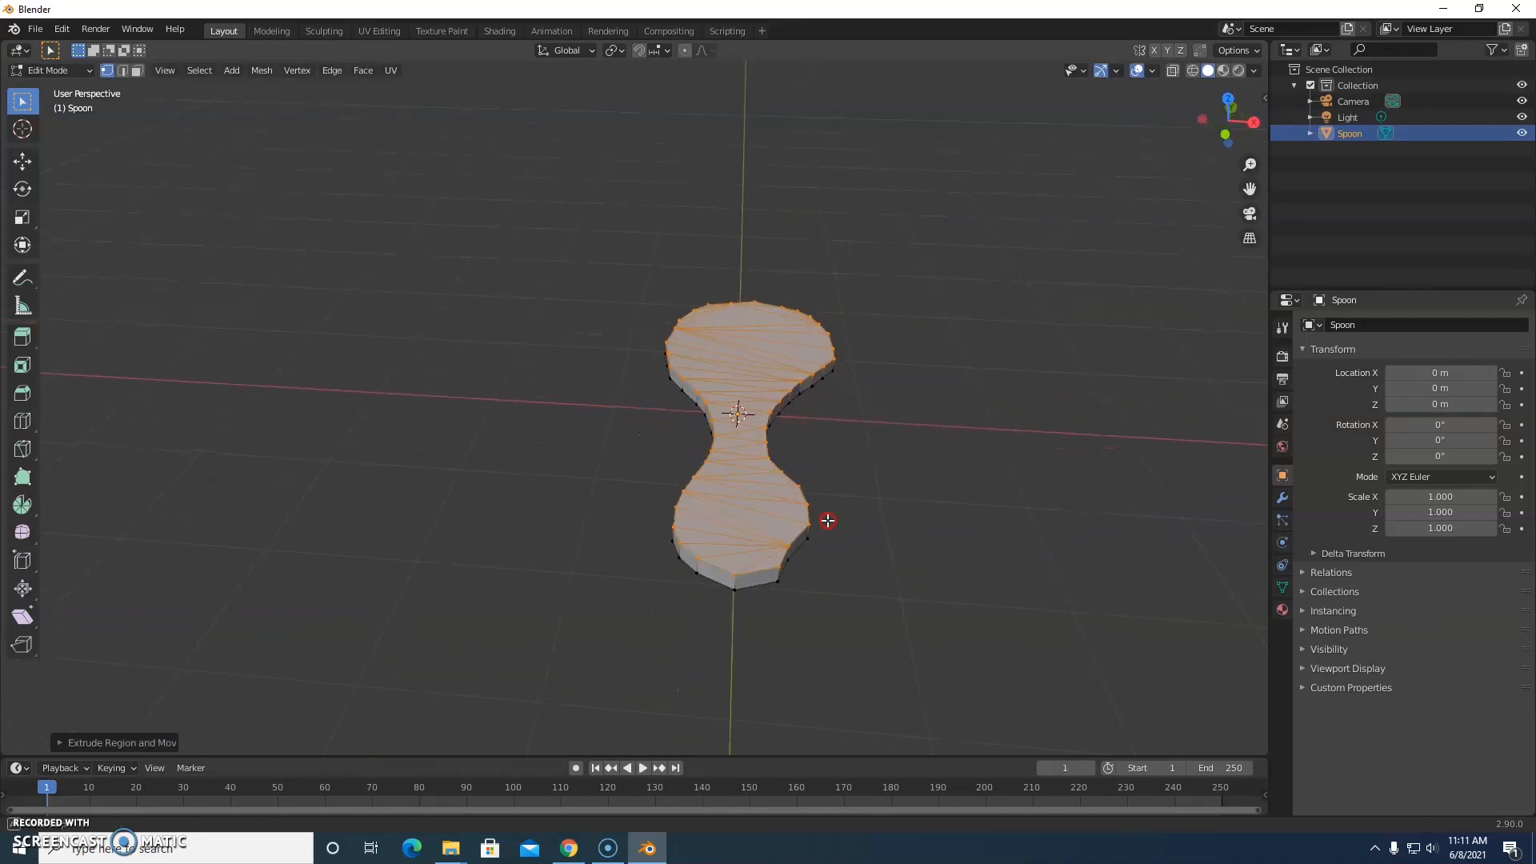
{"action": "left_click", "coordinate": [88, 71]}
{"action": "left_click", "coordinate": [64, 88]}
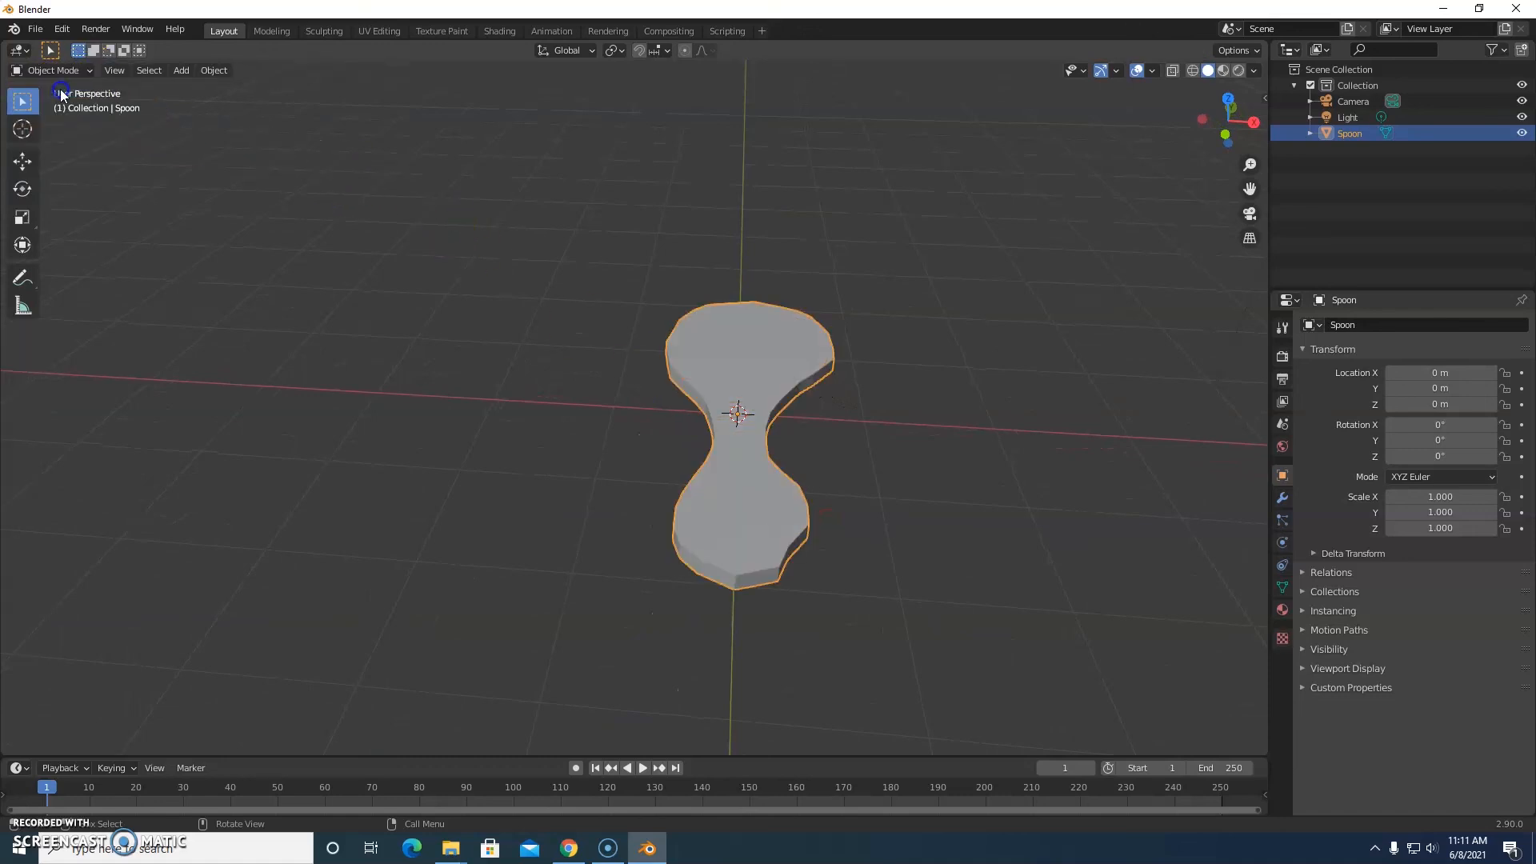
{"action": "middle_click_drag", "start_coordinate": [803, 474], "coordinate": [875, 490]}
{"action": "left_click", "coordinate": [756, 361]}
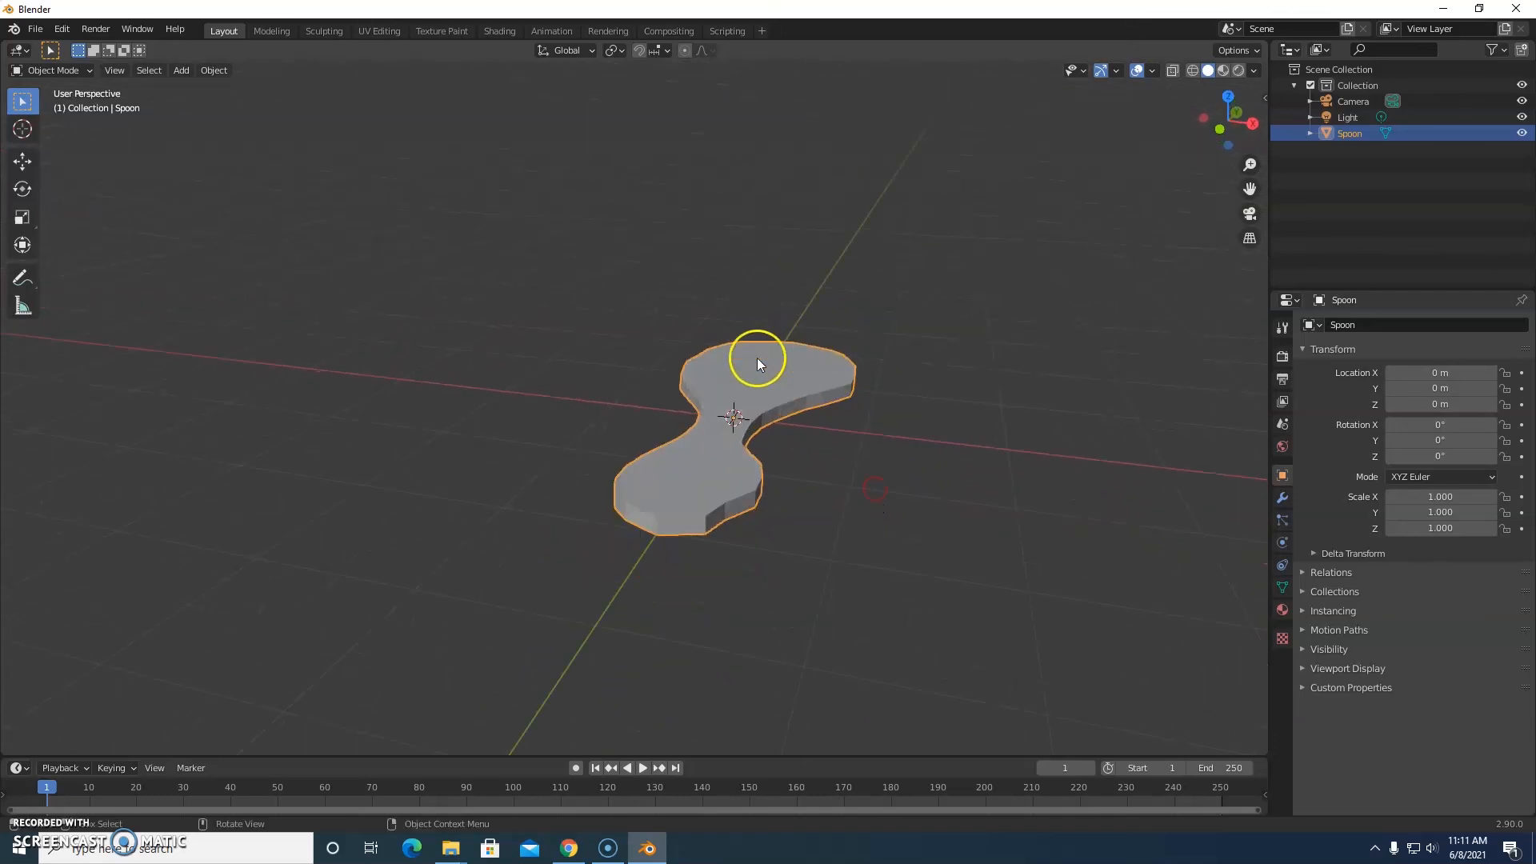